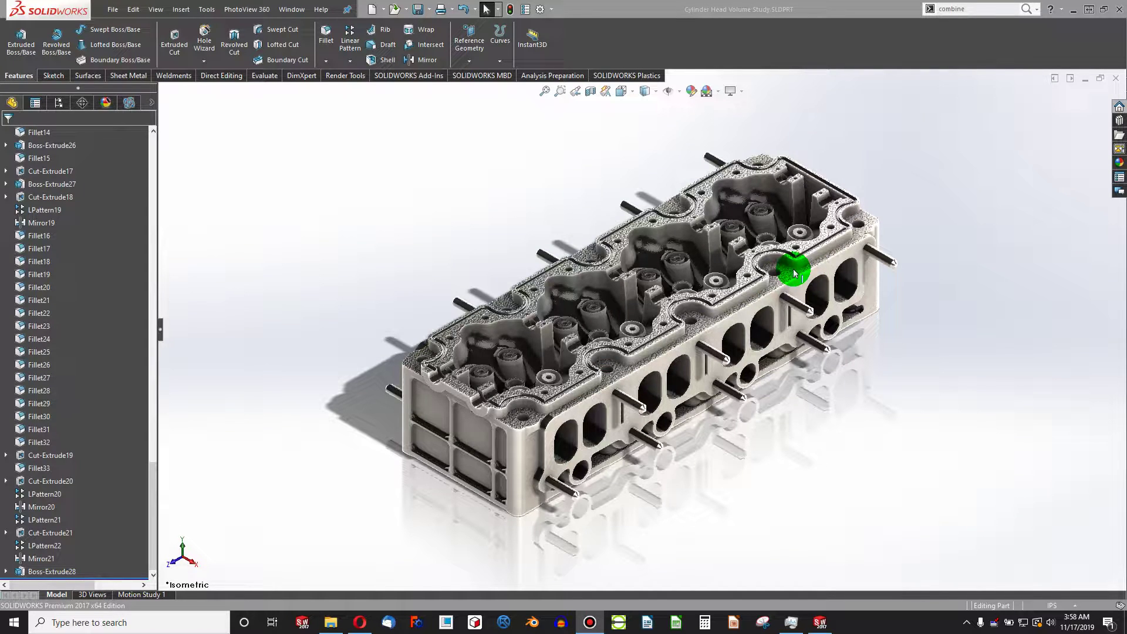
- Inspect the head's top, deck slot faces and port holes from several angles
left_click(782, 254)
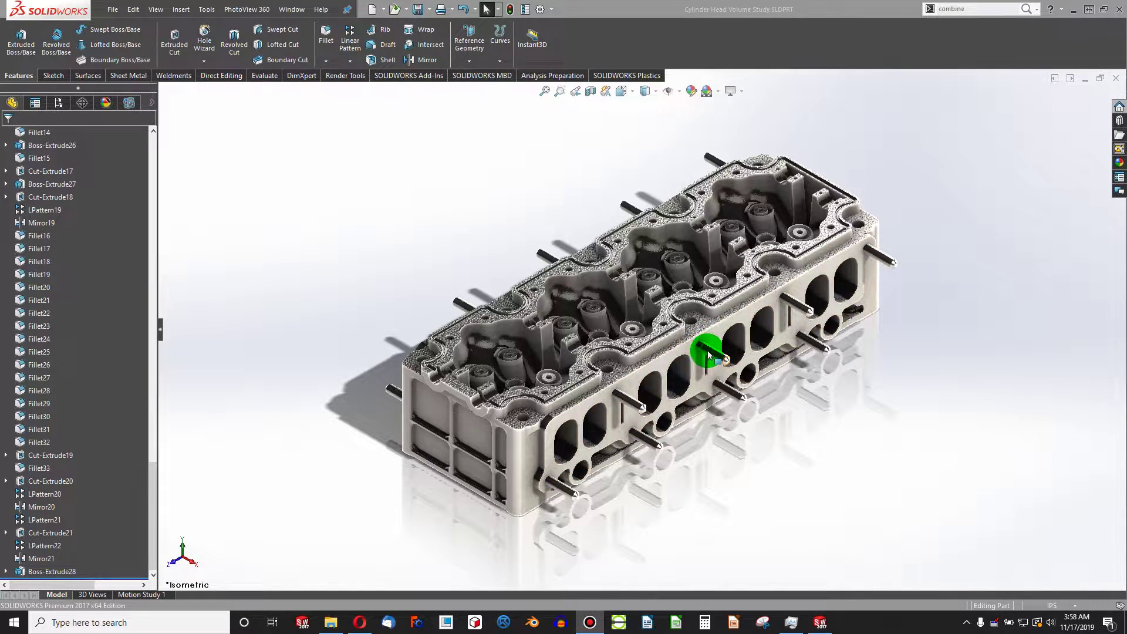
left_click(744, 239)
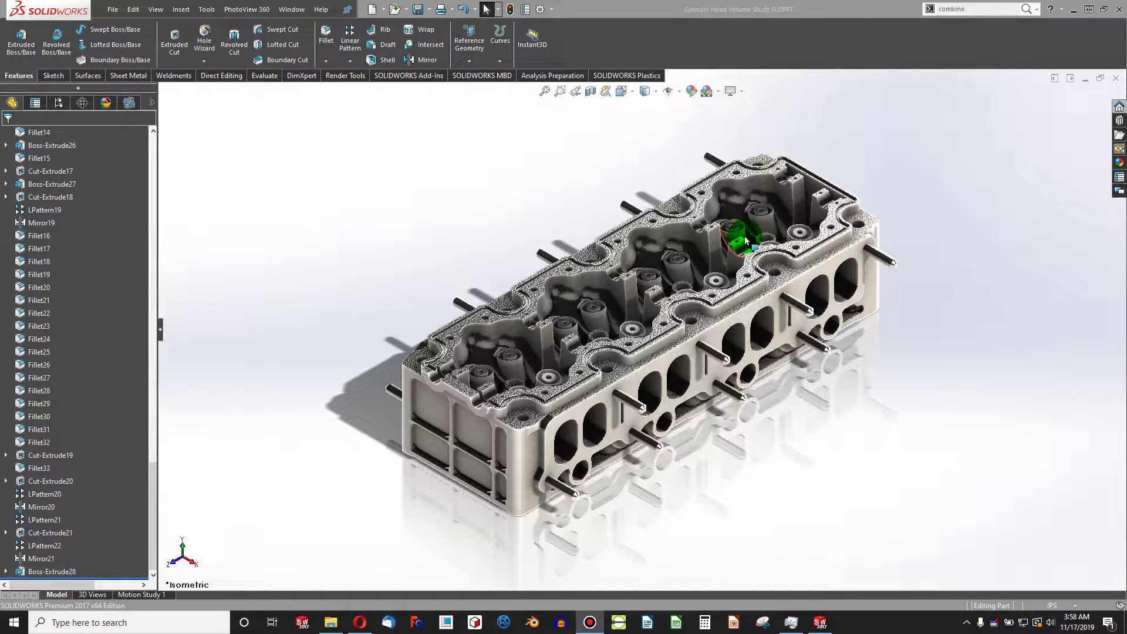
scroll(660, 423, "down", 3)
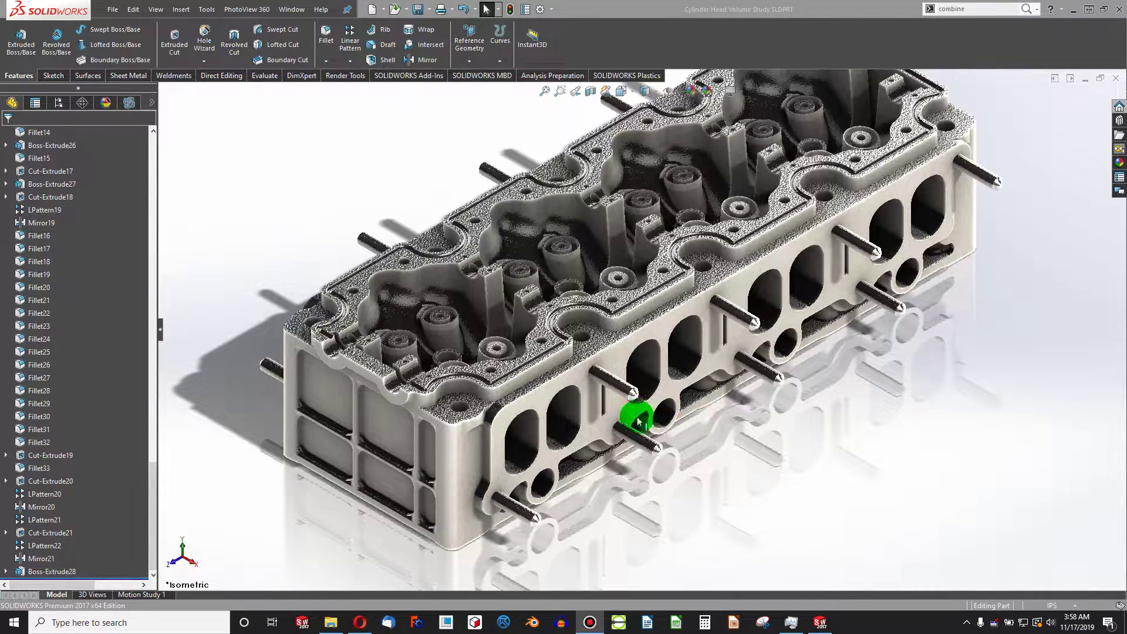
middle_click_drag(586, 420, 551, 414)
scroll(659, 423, "down", 10)
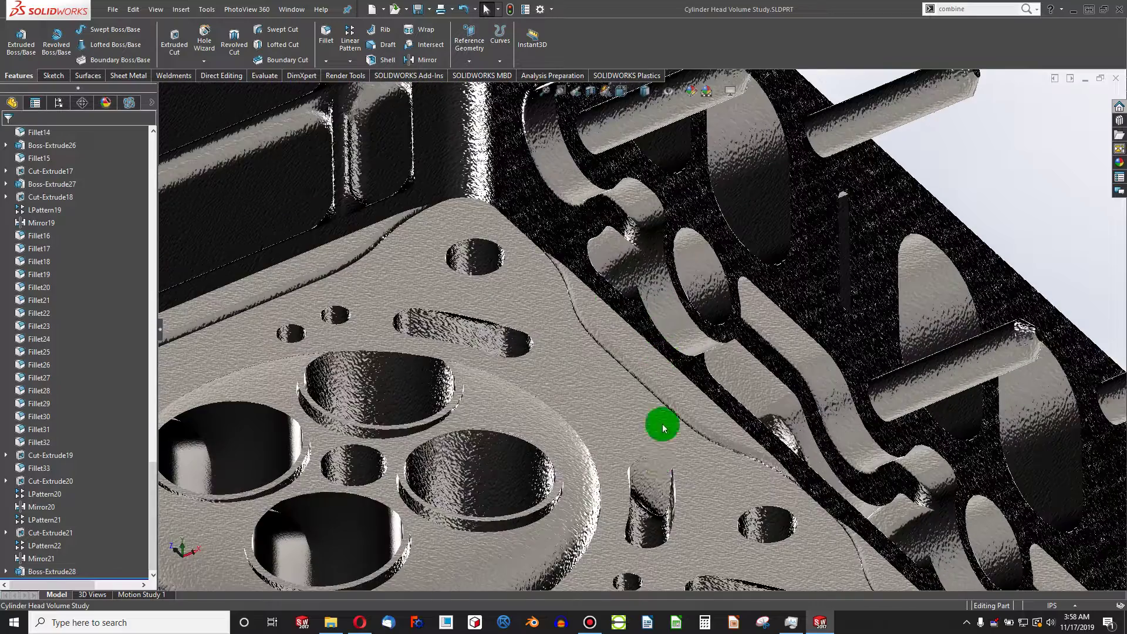
left_click(642, 518)
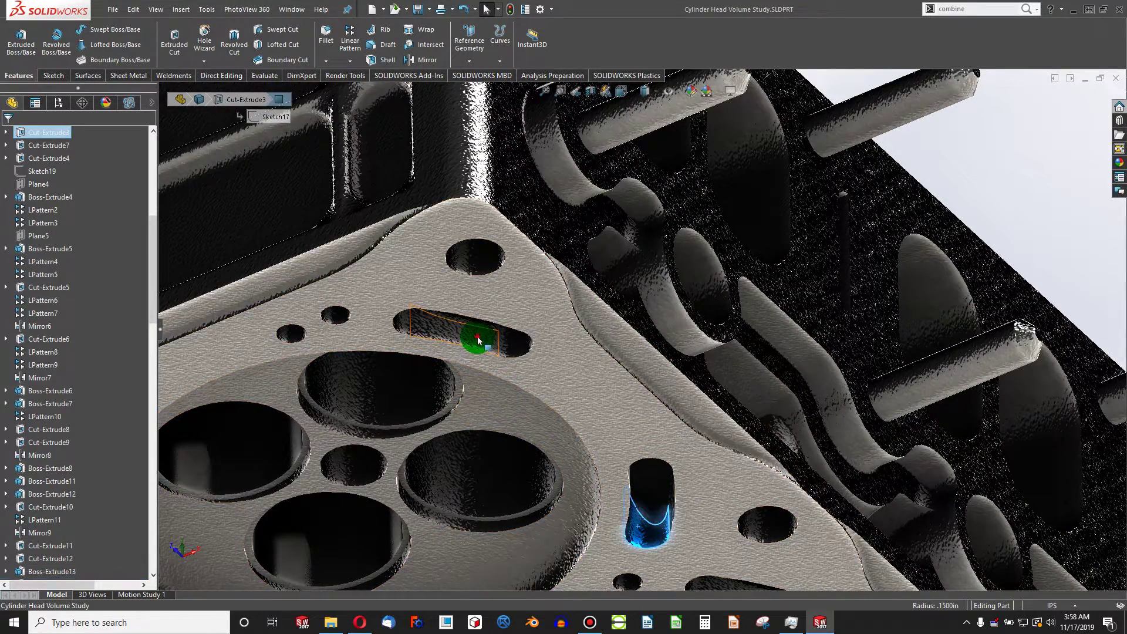
left_click(496, 347)
scroll(496, 348, "up", 6)
middle_click_drag(628, 339, 648, 311)
left_click(674, 294)
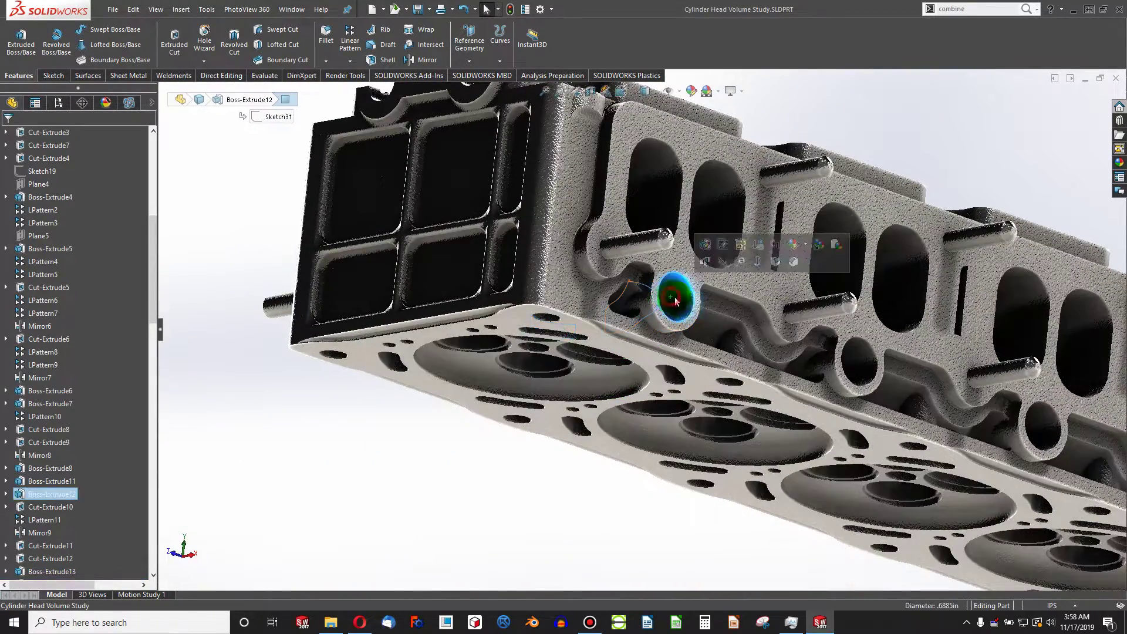
scroll(705, 320, "up", 5)
- Check the sizes of the end-face holes, then return to a view of the top deck
middle_click_drag(664, 407, 736, 262)
scroll(885, 322, "up", 3)
left_click(886, 337)
scroll(754, 343, "up", 3)
scroll(736, 262, "down", 8)
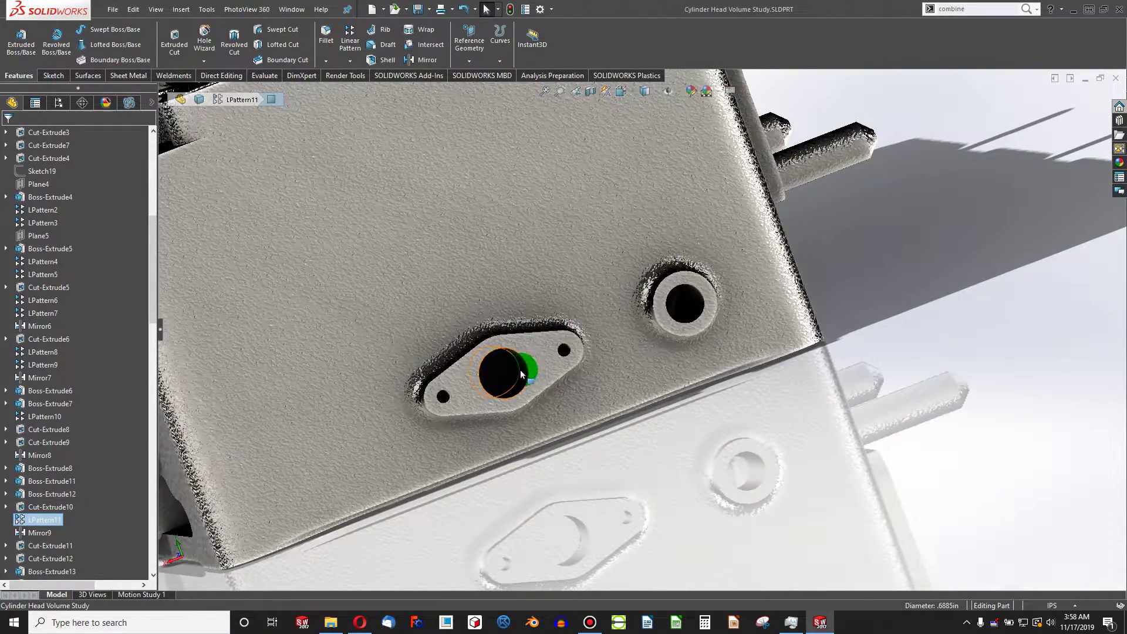
left_click(506, 371)
left_click(698, 297)
scroll(674, 326, "up", 8)
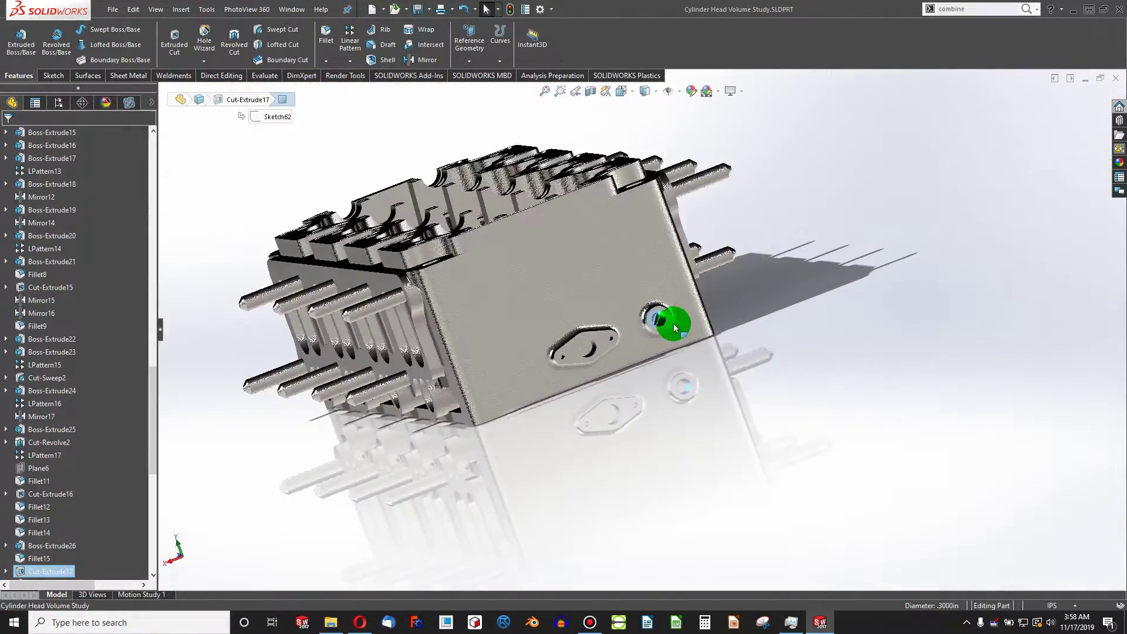
middle_click_drag(674, 326, 626, 317)
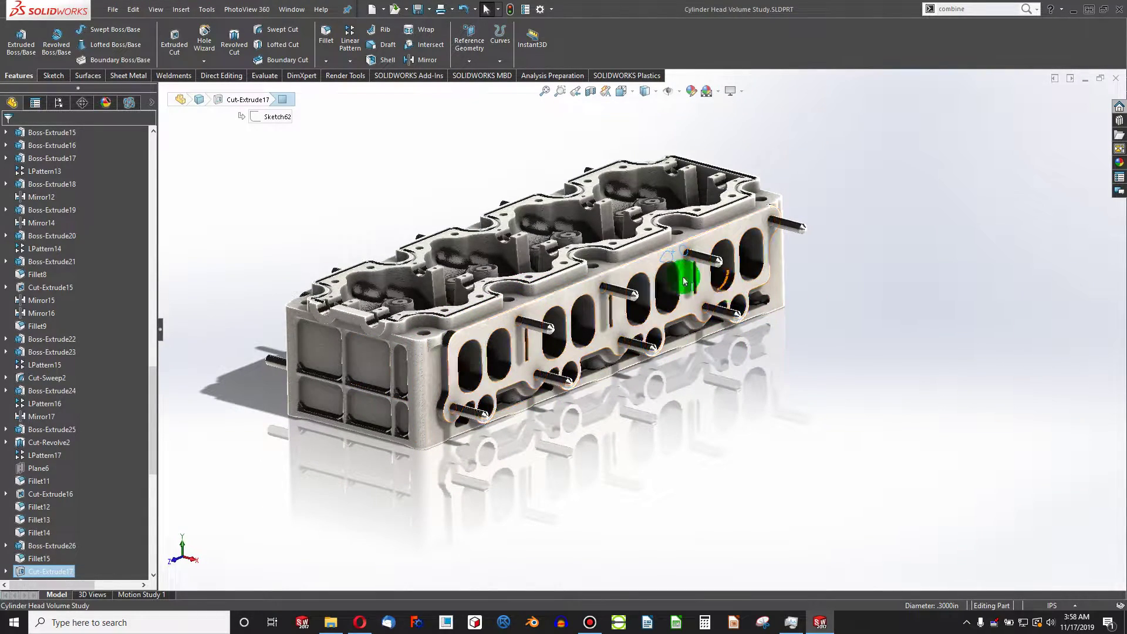
scroll(583, 242, "down", 2)
mouse_move(583, 242)
middle_mouse_down()
mouse_move(629, 314)
mouse_move(608, 357)
mouse_move(623, 354)
mouse_move(456, 272)
mouse_move(573, 365)
mouse_move(571, 334)
mouse_move(523, 372)
mouse_move(516, 422)
mouse_move(616, 474)
mouse_move(624, 493)
middle_mouse_up()
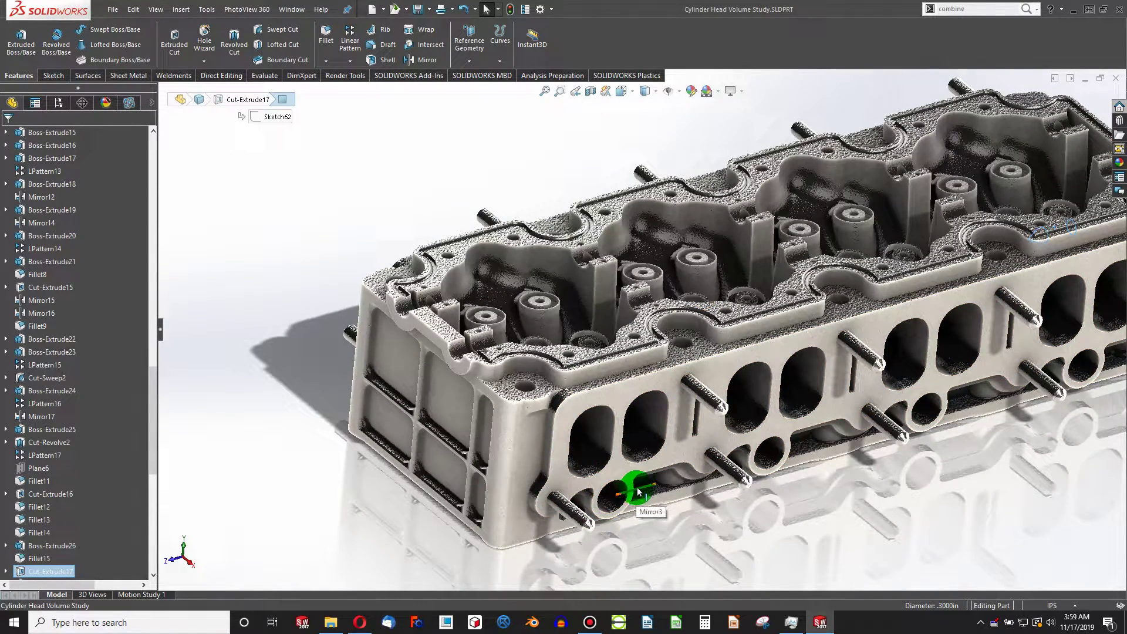
left_click(381, 196)
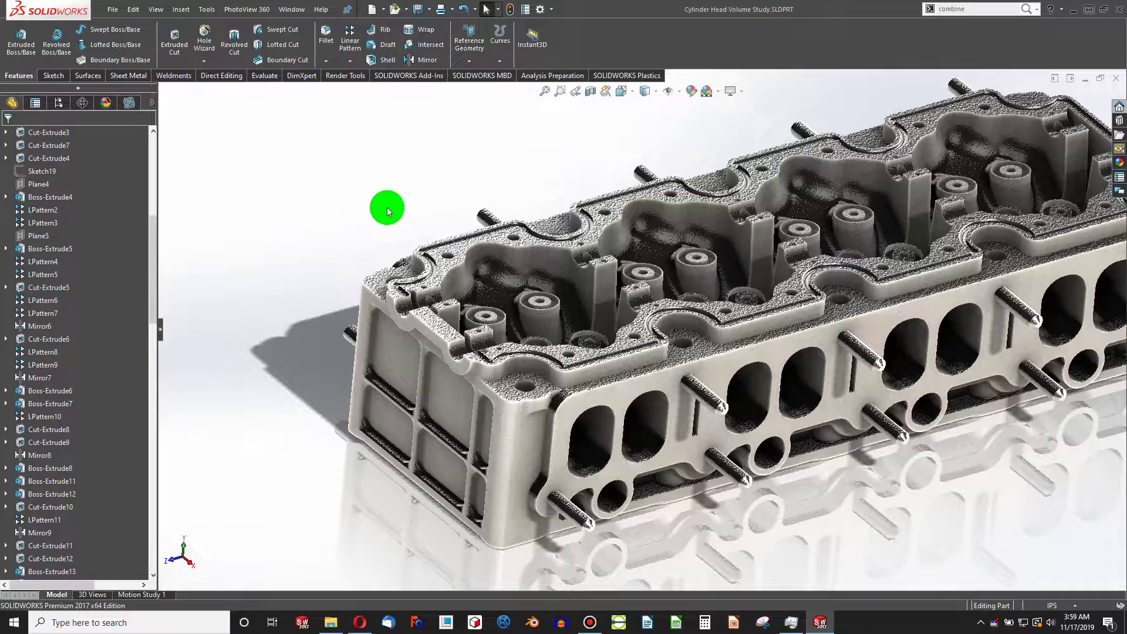
scroll(581, 511, "up", 5)
- Create Plane7 on the manifold flange face with a 0 offset
left_click(639, 439)
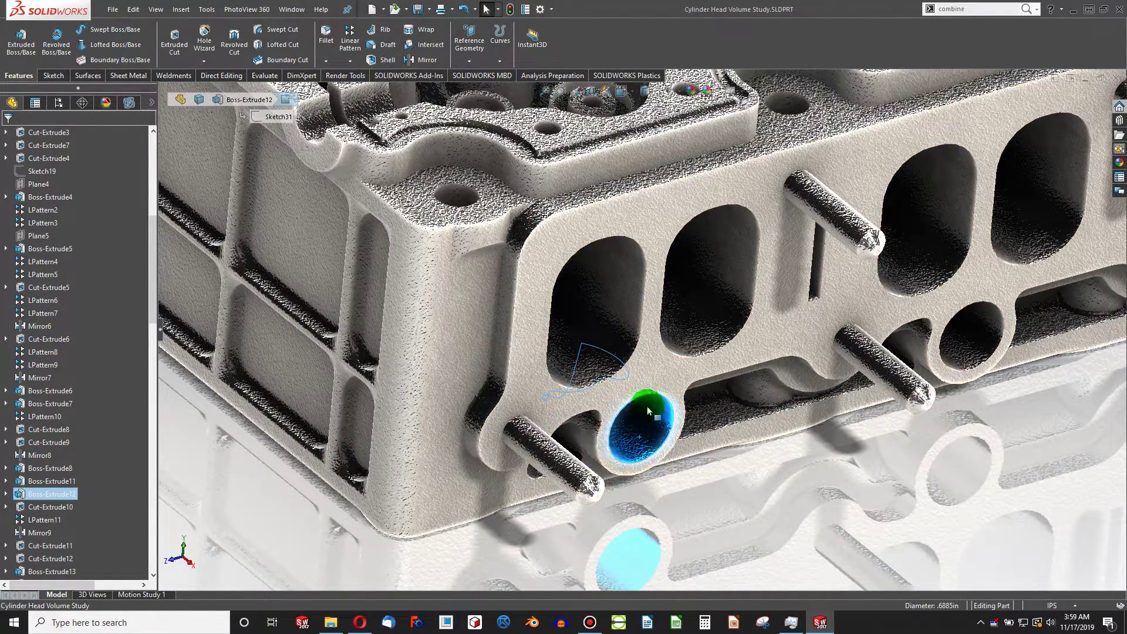
left_click(649, 372)
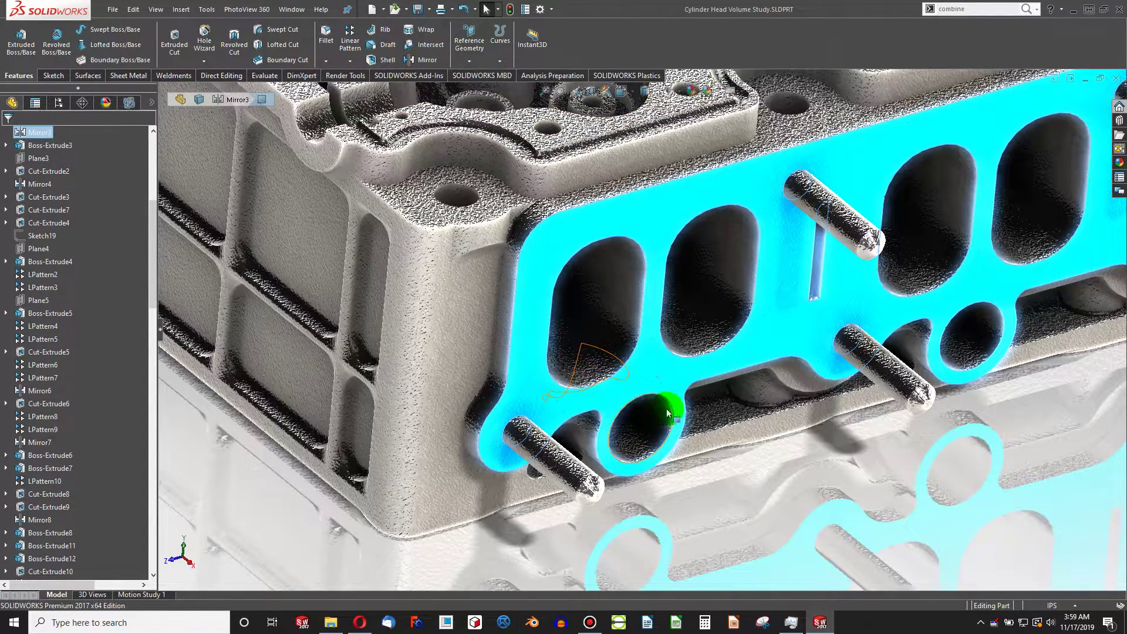
left_click(467, 41)
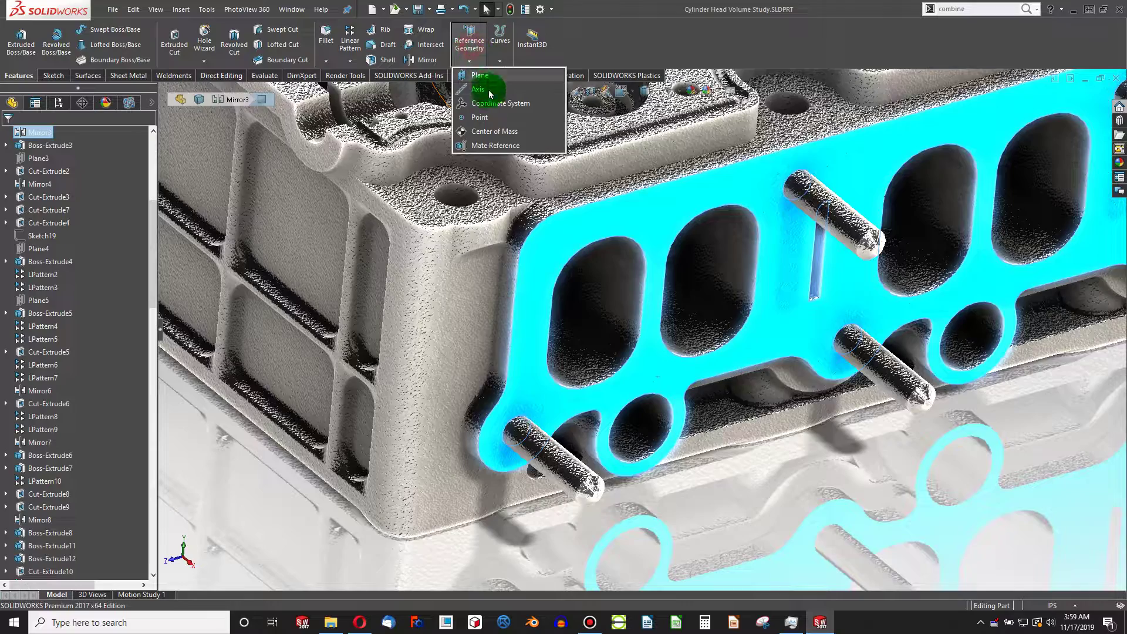
left_click(483, 82)
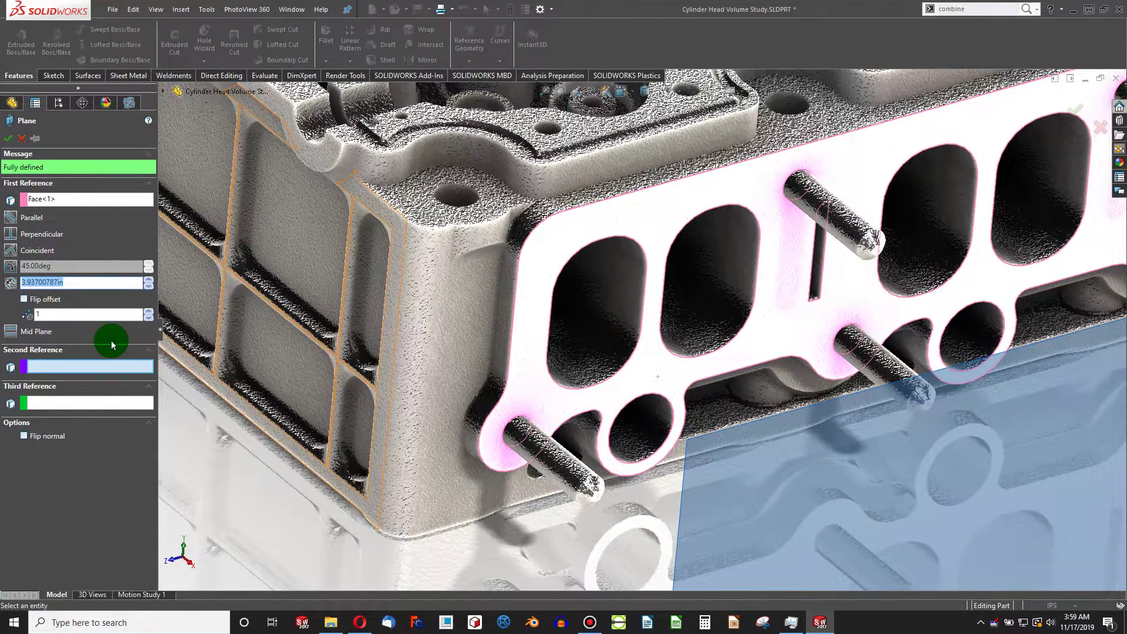
key("Return")
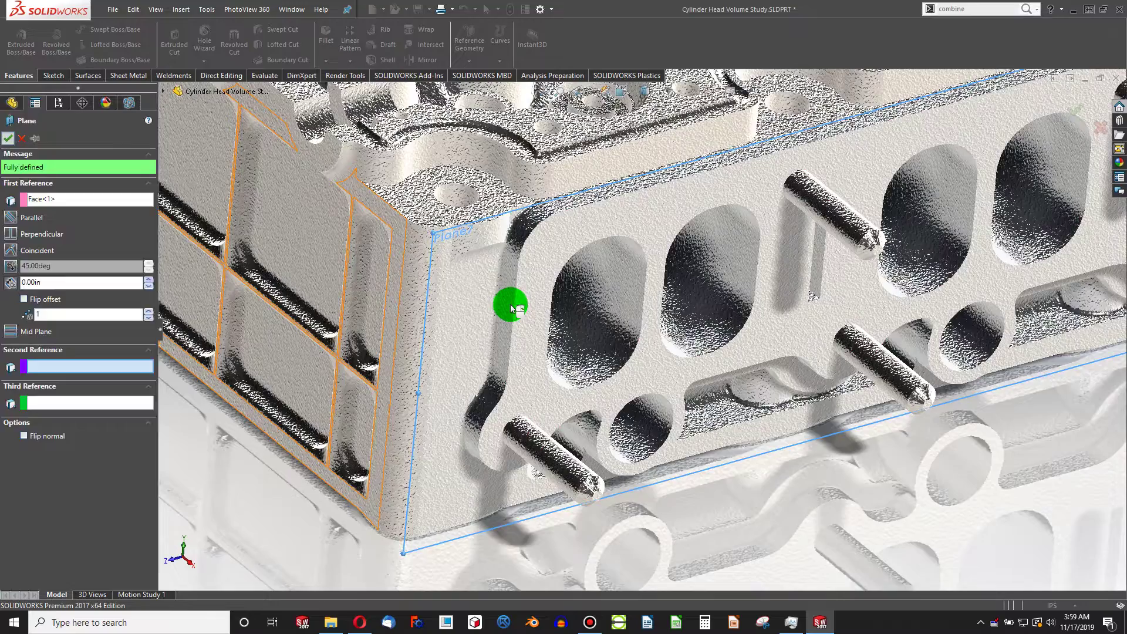
key("Return")
- Create Plane8 on the opposite port flange face with a 0 offset
scroll(511, 305, "down", 5)
middle_click_drag(478, 285, 501, 248)
scroll(502, 247, "down", 6)
left_click(455, 260)
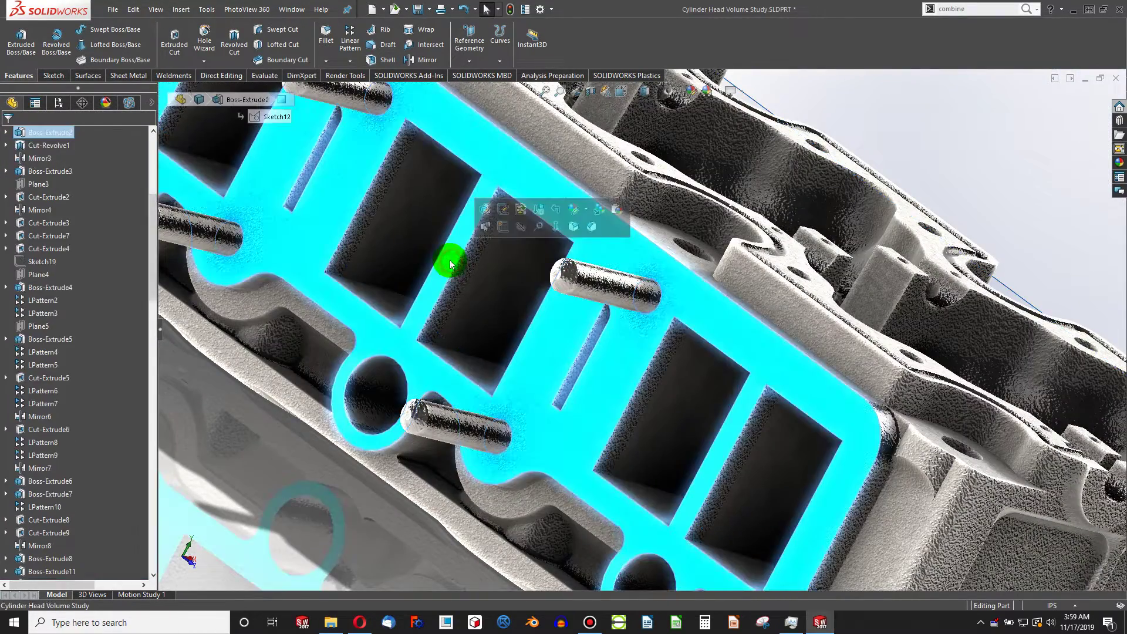
left_click(470, 44)
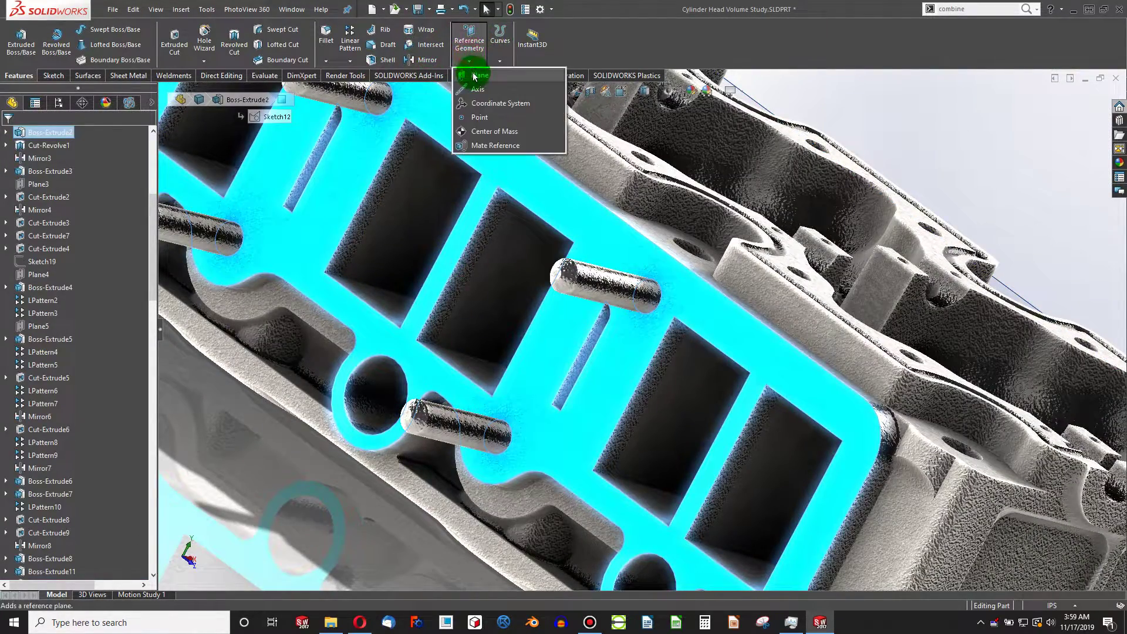
left_click(478, 80)
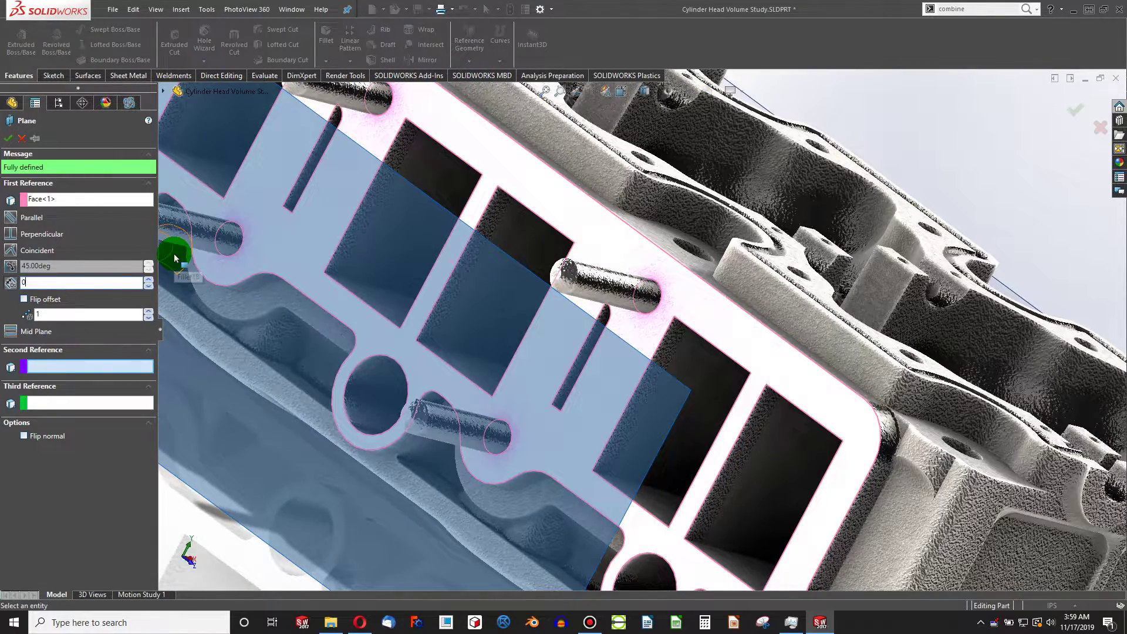
type("0")
key("Return")
left_click(8, 138)
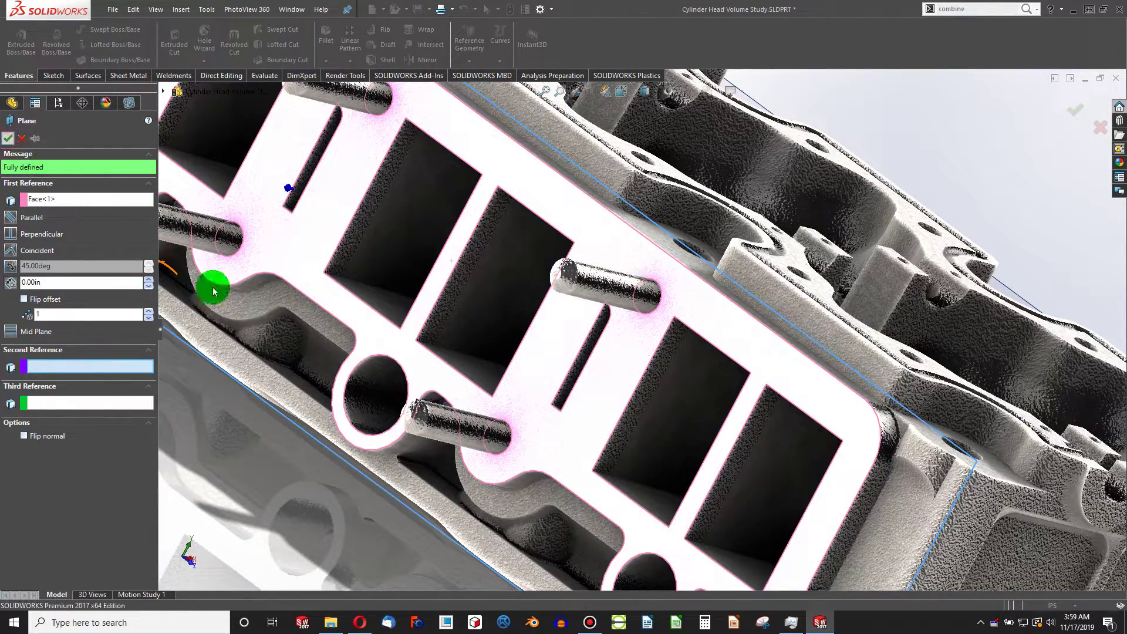
- Create Plane9 on the deck face of the head with a 0 offset
scroll(368, 373, "up", 5)
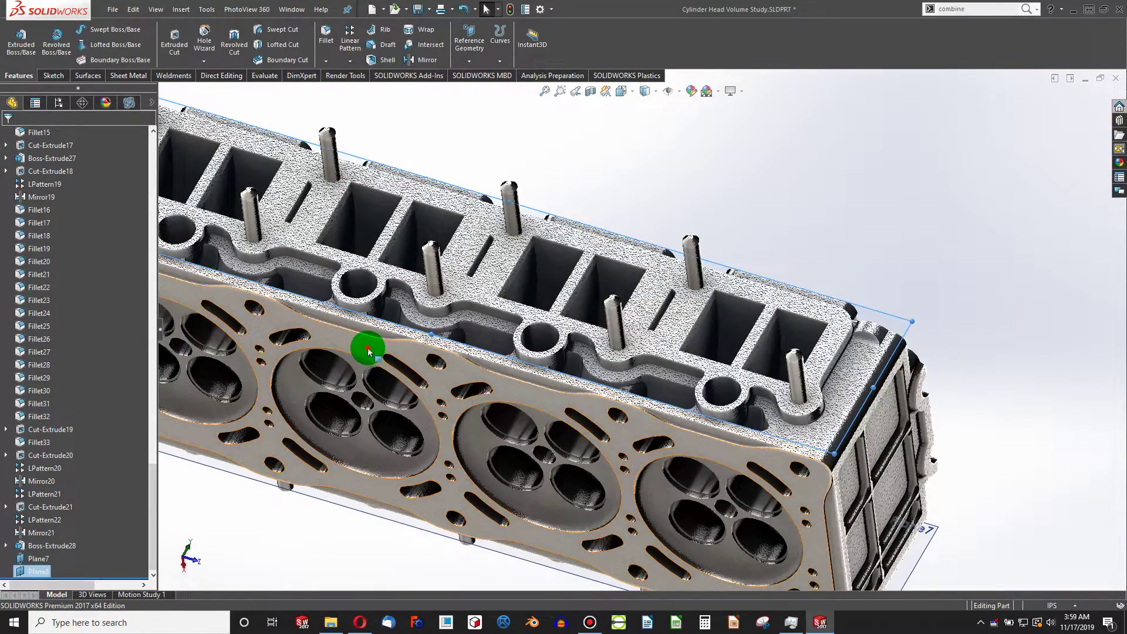
left_click(368, 350)
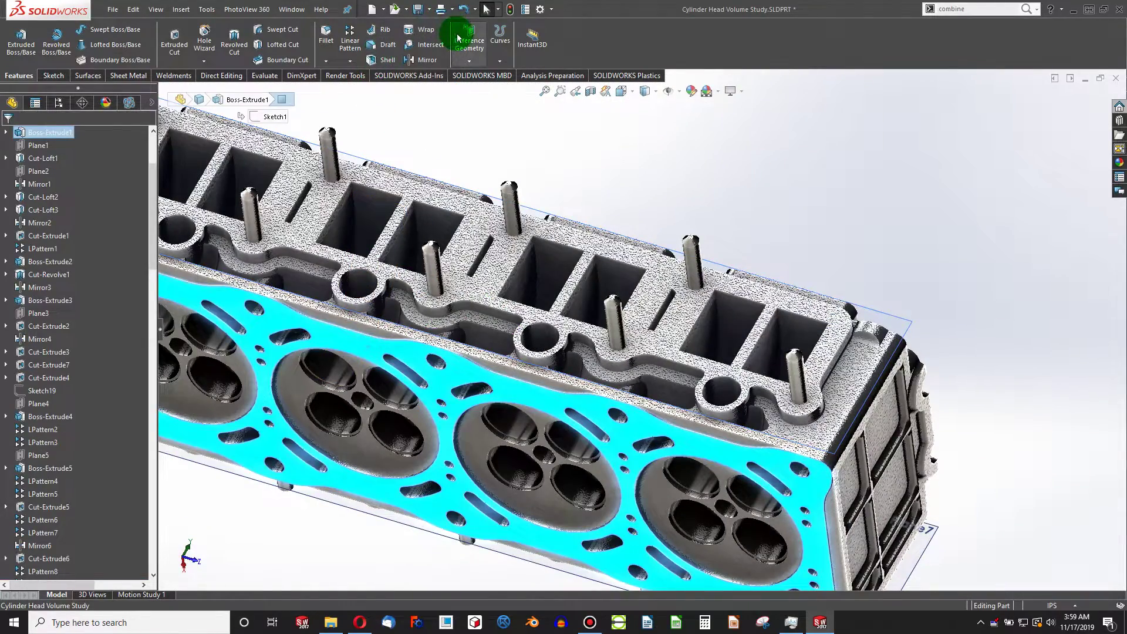
left_click(469, 58)
left_click(488, 92)
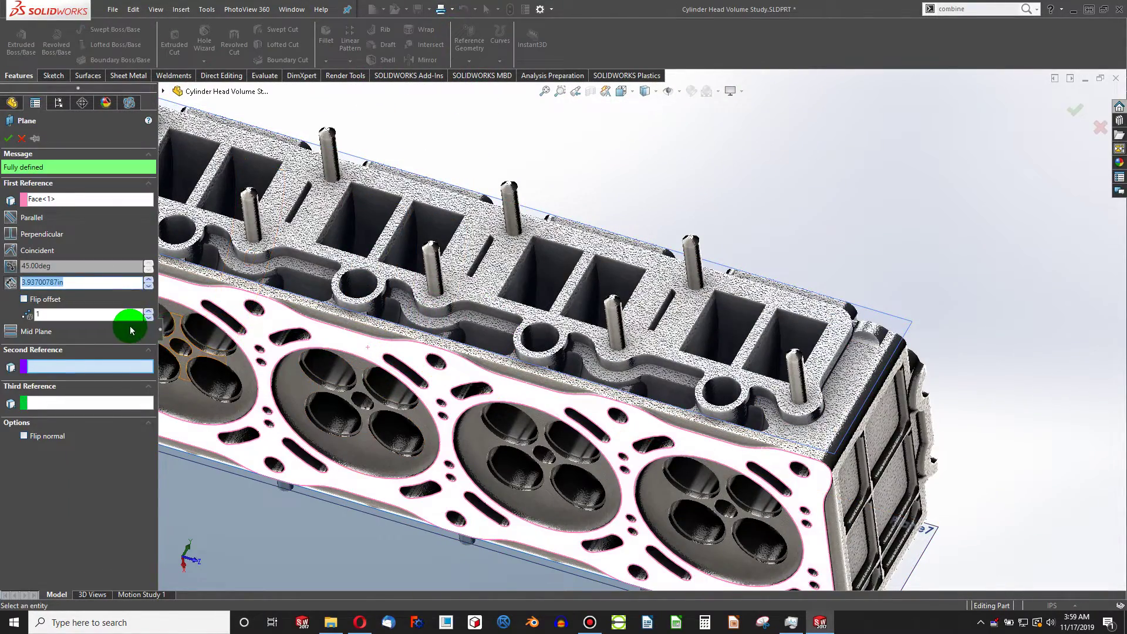
left_click(156, 293)
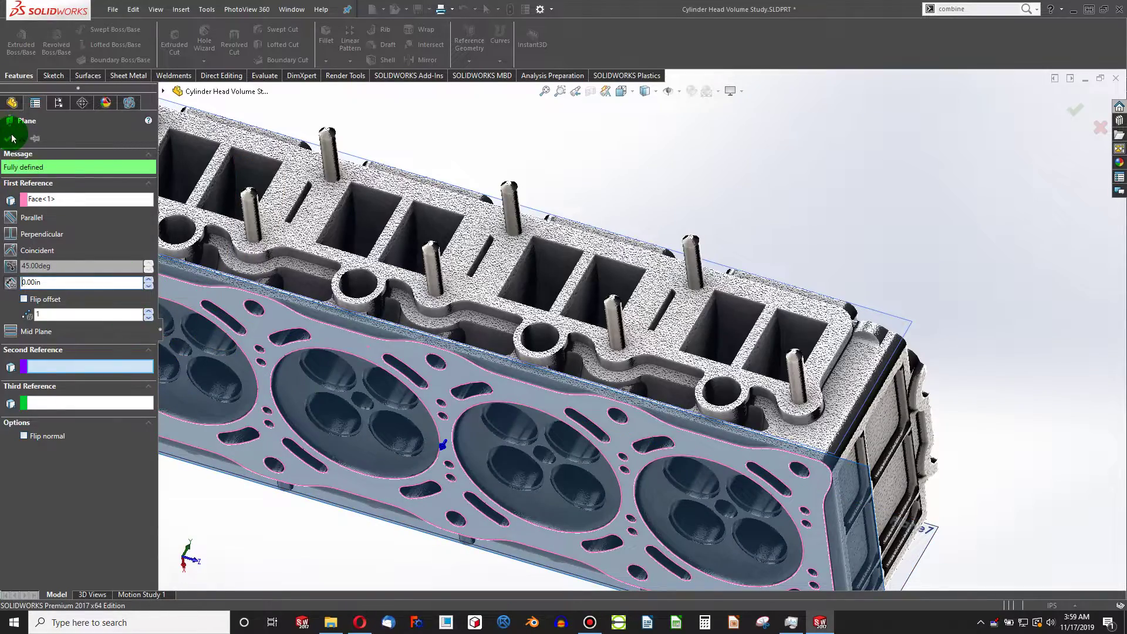
key("Return")
scroll(382, 298, "up", 3)
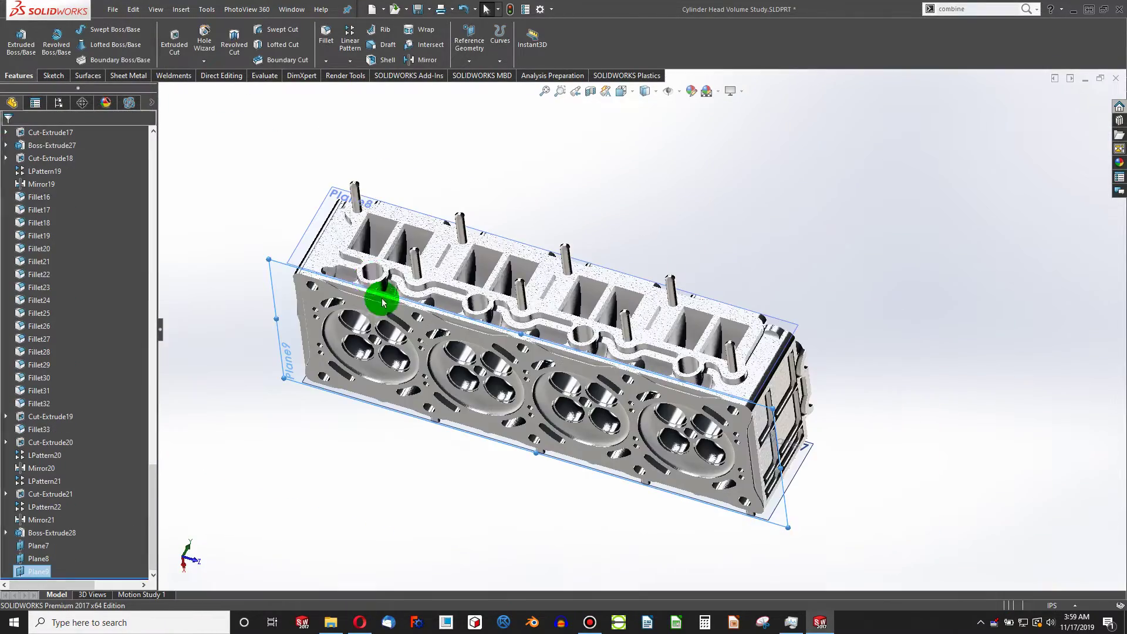
middle_click_drag(382, 297, 470, 340)
scroll(559, 329, "down", 5)
- Create Plane10 on the boss face at the head's end with a 0 offset
left_click(559, 328)
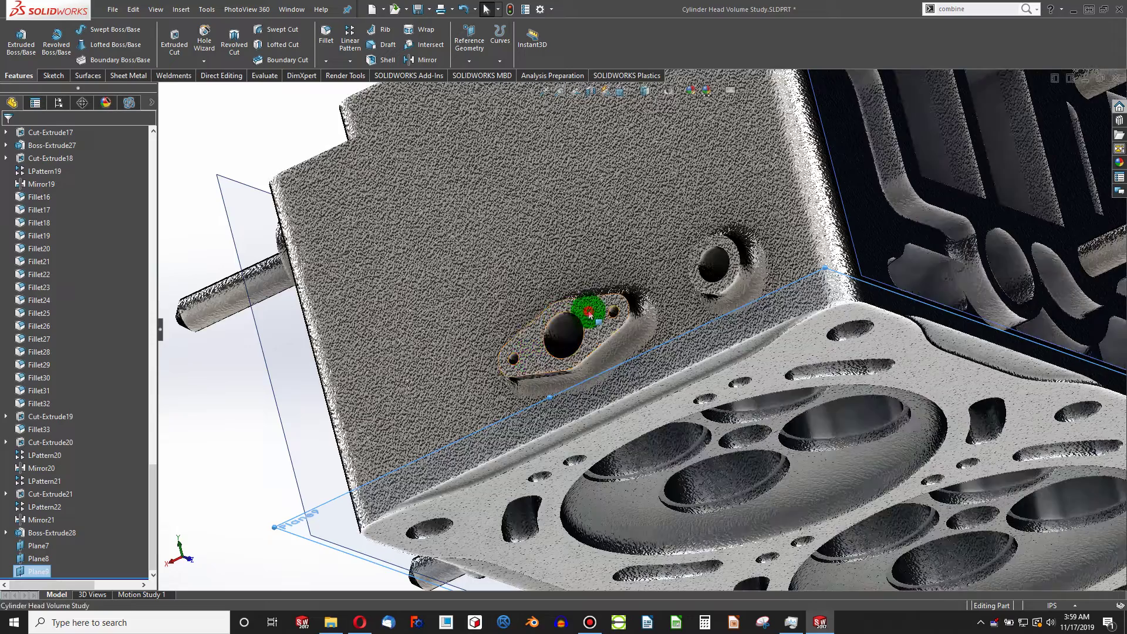
left_click(480, 51)
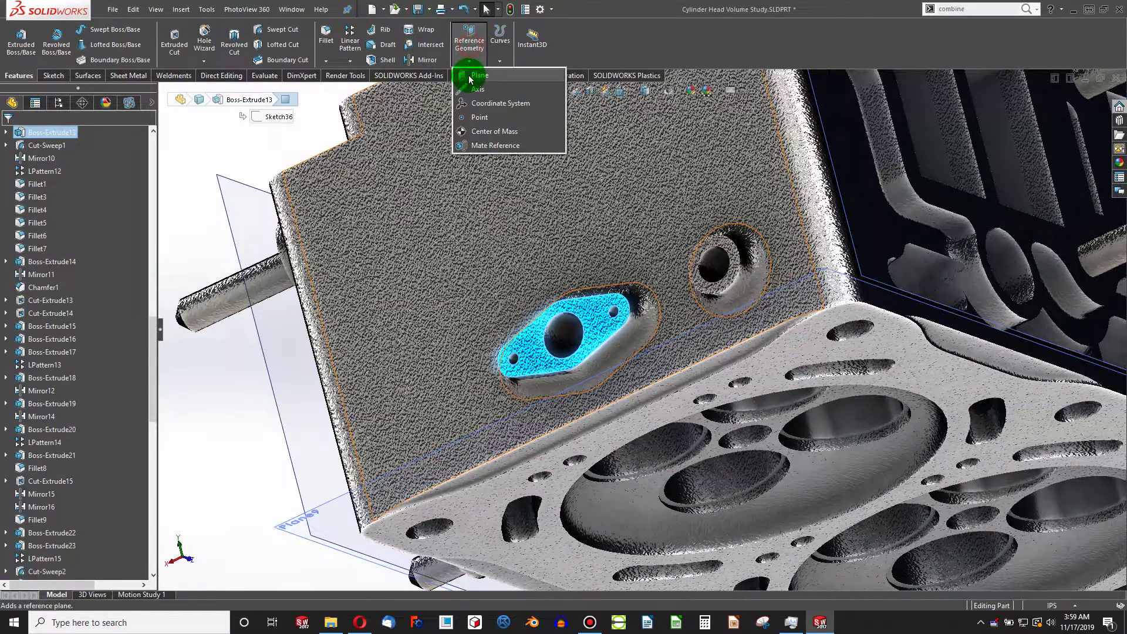
left_click(482, 96)
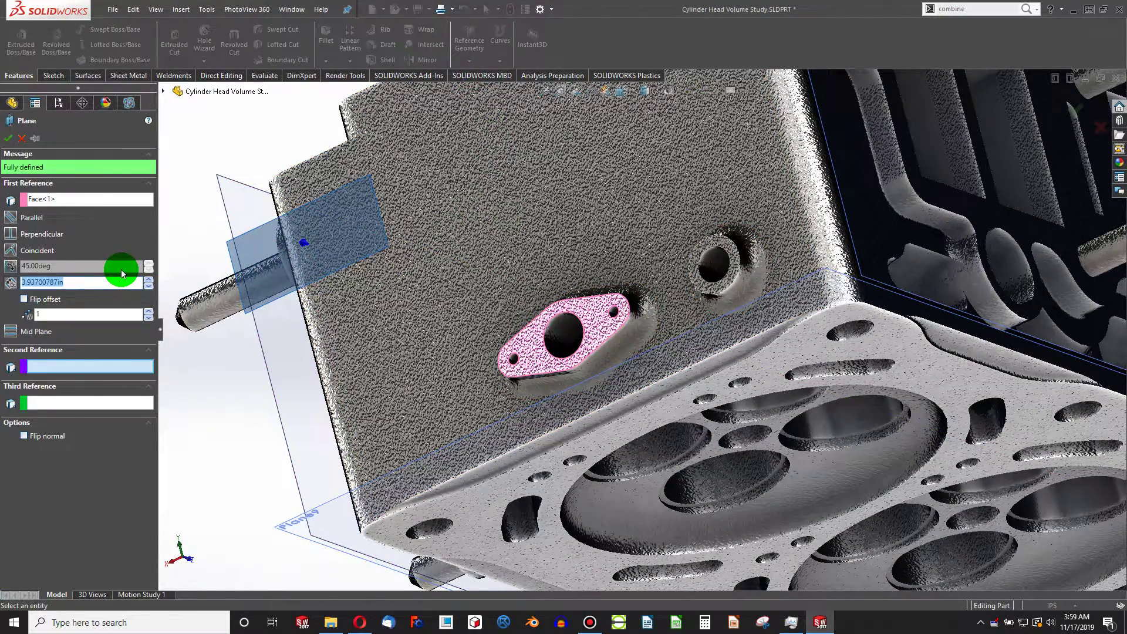
type("0.00in")
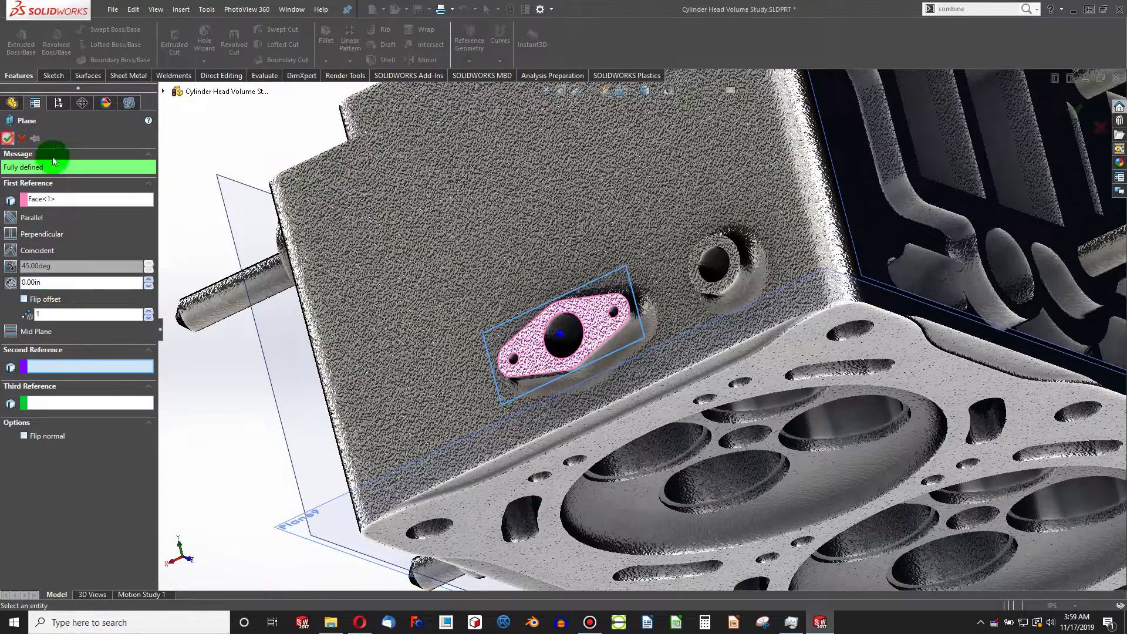
left_click(630, 312)
key("Return")
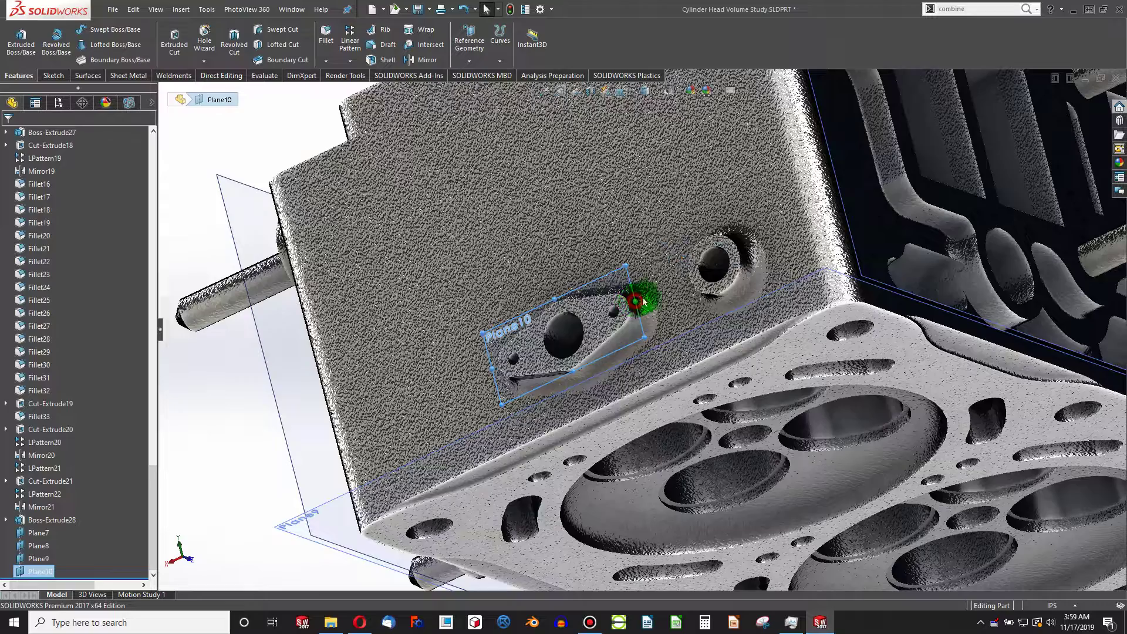
- Zoom to Plane10, orbit to an isometric overview of the head, and clear the selection
left_click(721, 261)
middle_click_drag(688, 303, 722, 440)
scroll(722, 440, "down", 2)
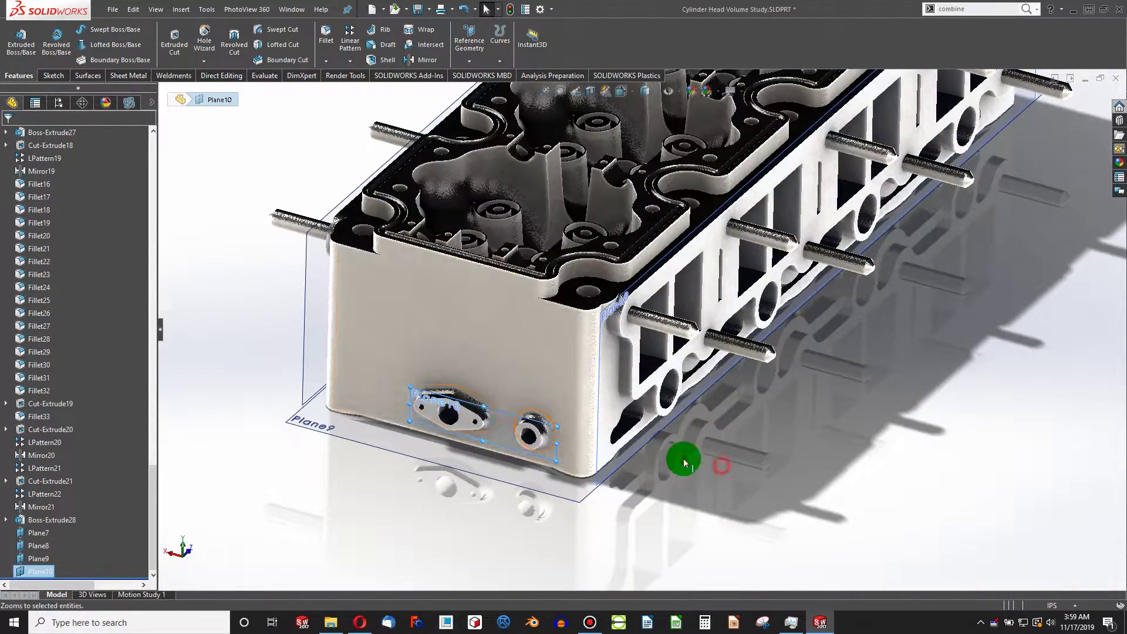
left_click(690, 452)
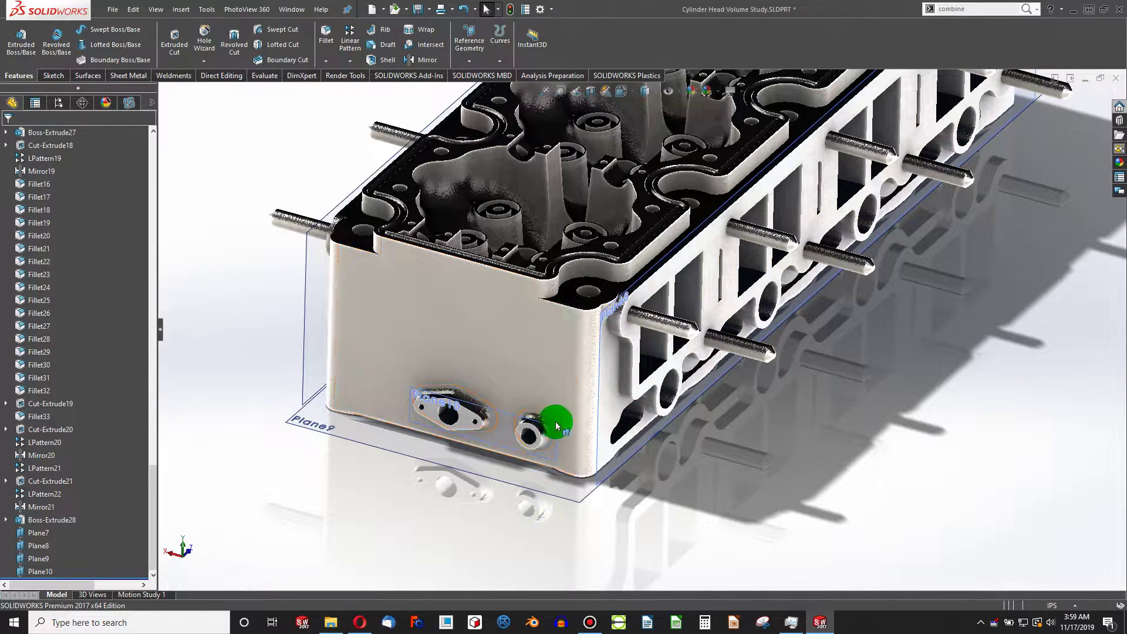
mouse_move(672, 392)
left_mouse_down()
mouse_move(606, 359)
mouse_move(599, 343)
mouse_move(675, 393)
left_mouse_up()
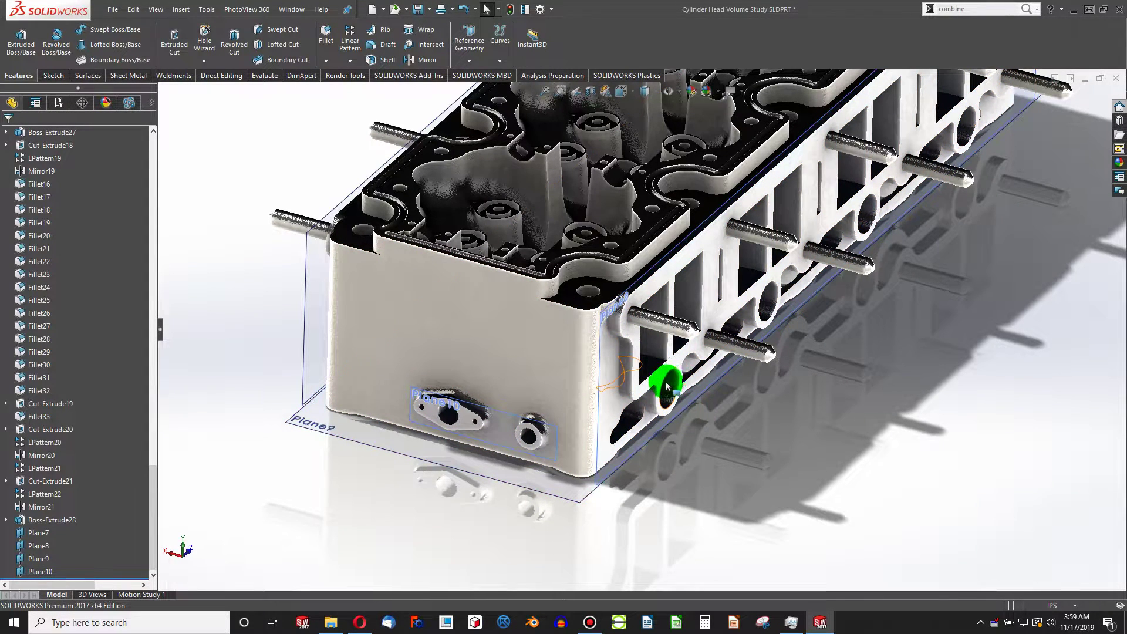
left_click(35, 534)
- Intersect Plane7–Plane10 with the head body, creating both region types with planar openings uncapped
left_click(39, 571, "shift")
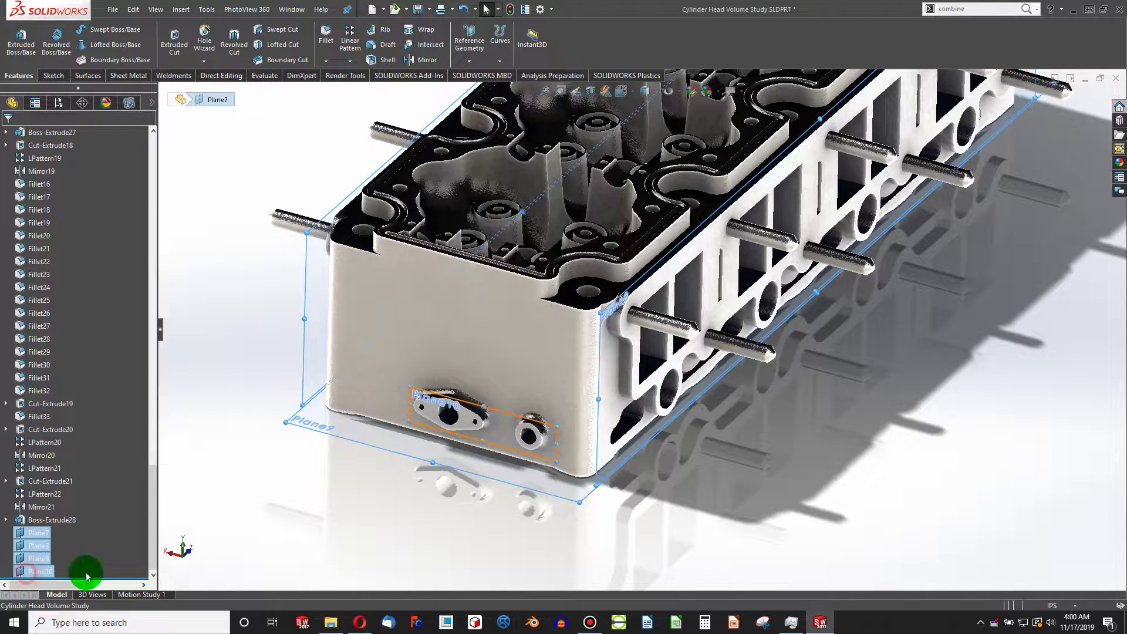
left_click(437, 42)
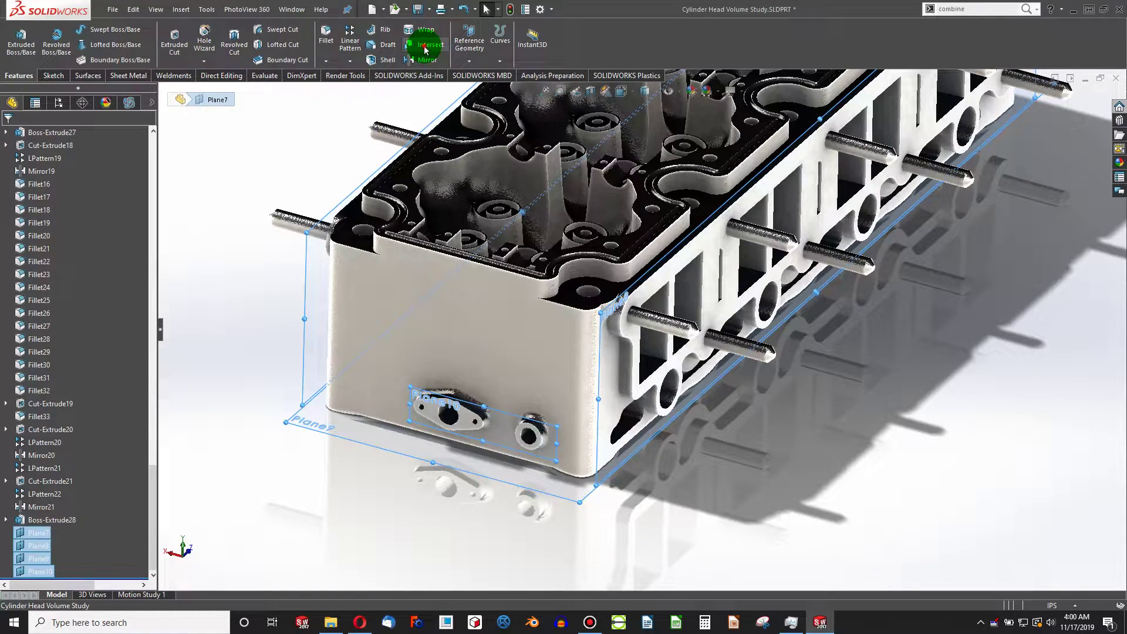
left_click(438, 327)
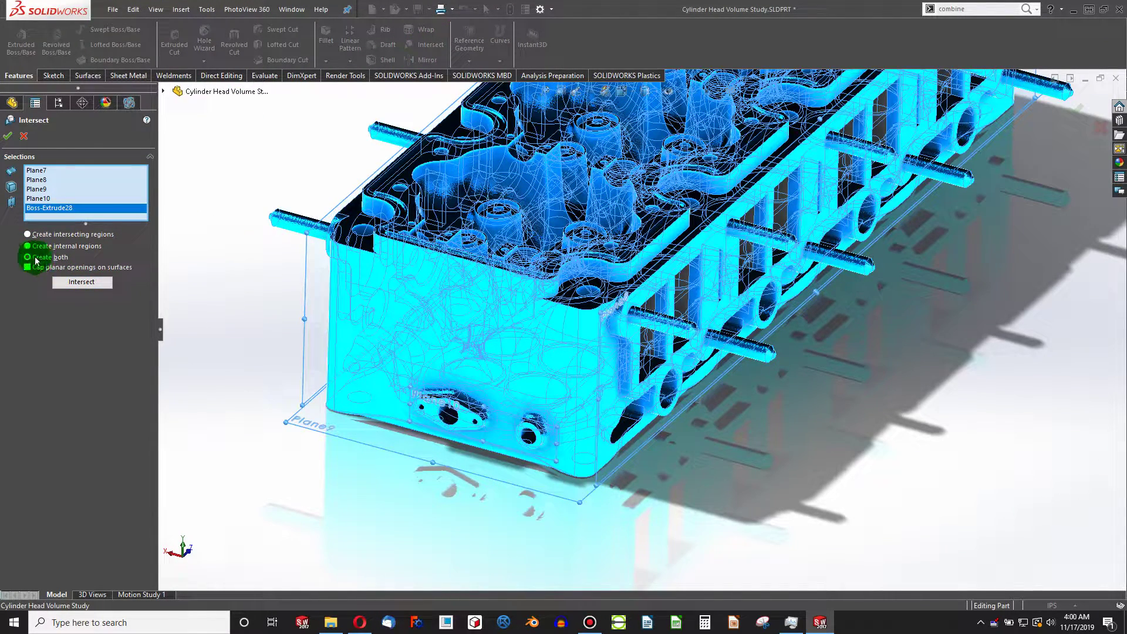
left_click(81, 283)
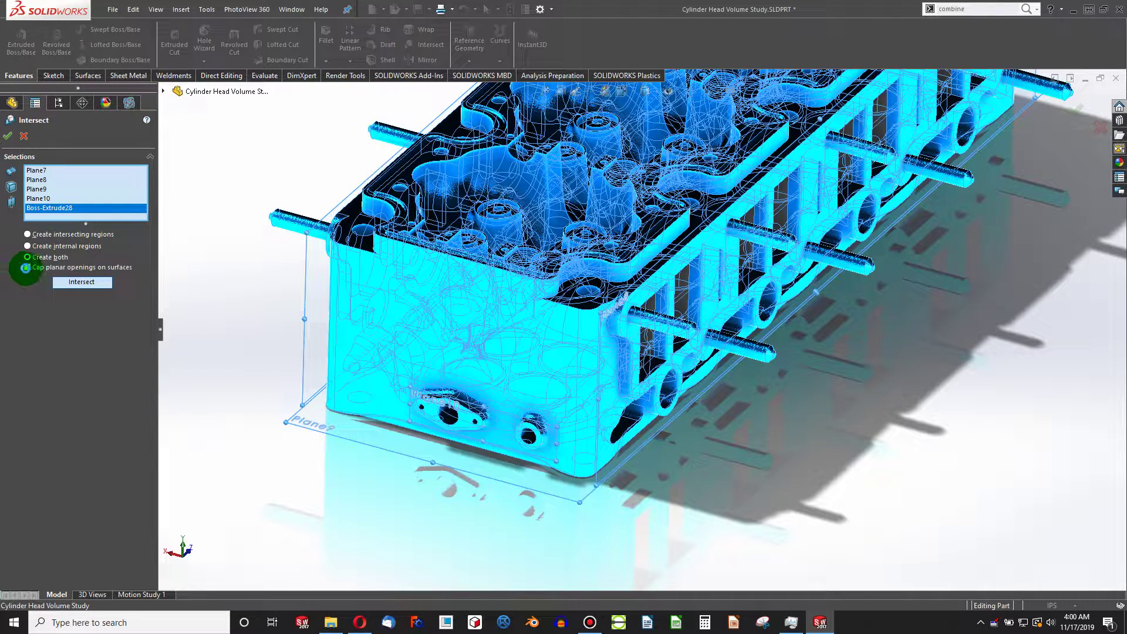
left_click(27, 268)
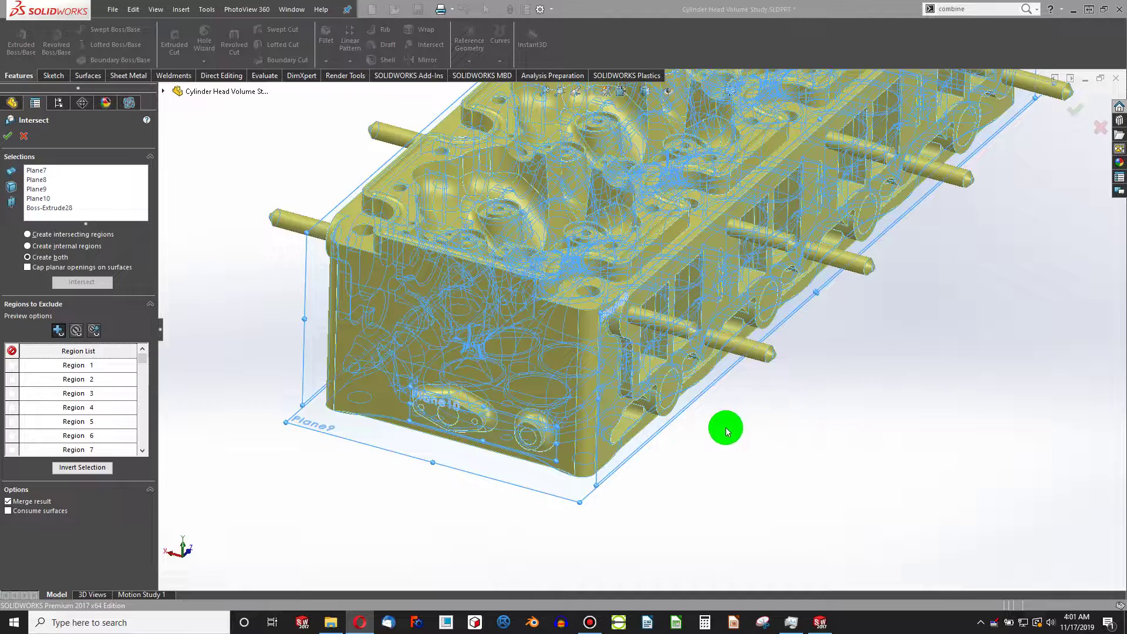
- Keep only Region 7 by inverting the exclusion to Regions 8–13, and finish the intersect
scroll(675, 417, "down", 4)
scroll(652, 370, "down", 2)
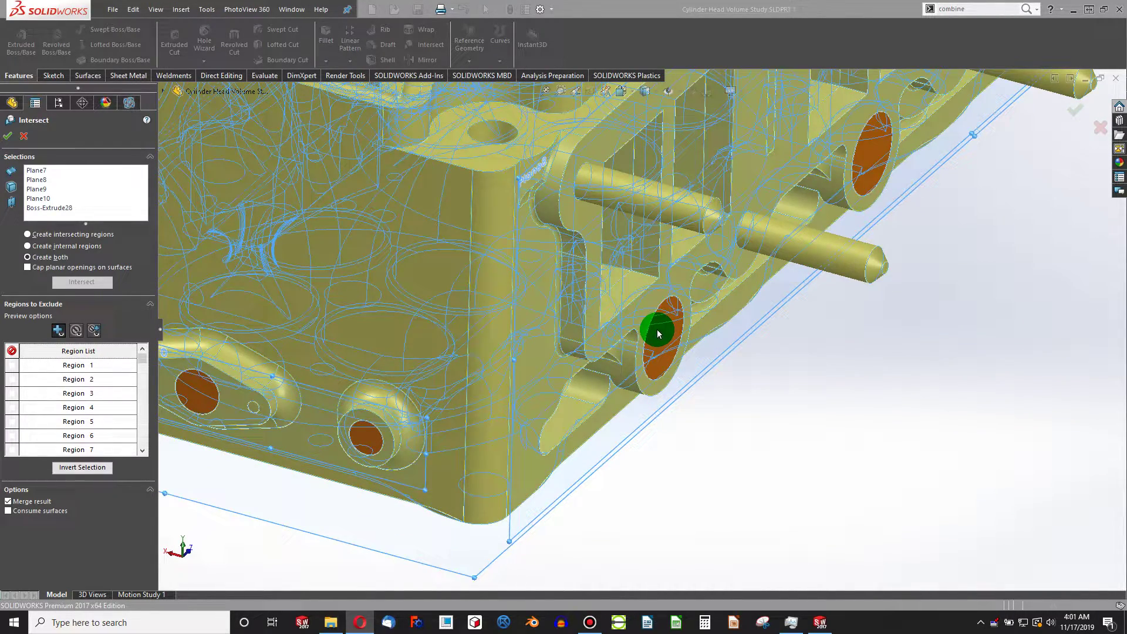
left_click(635, 332)
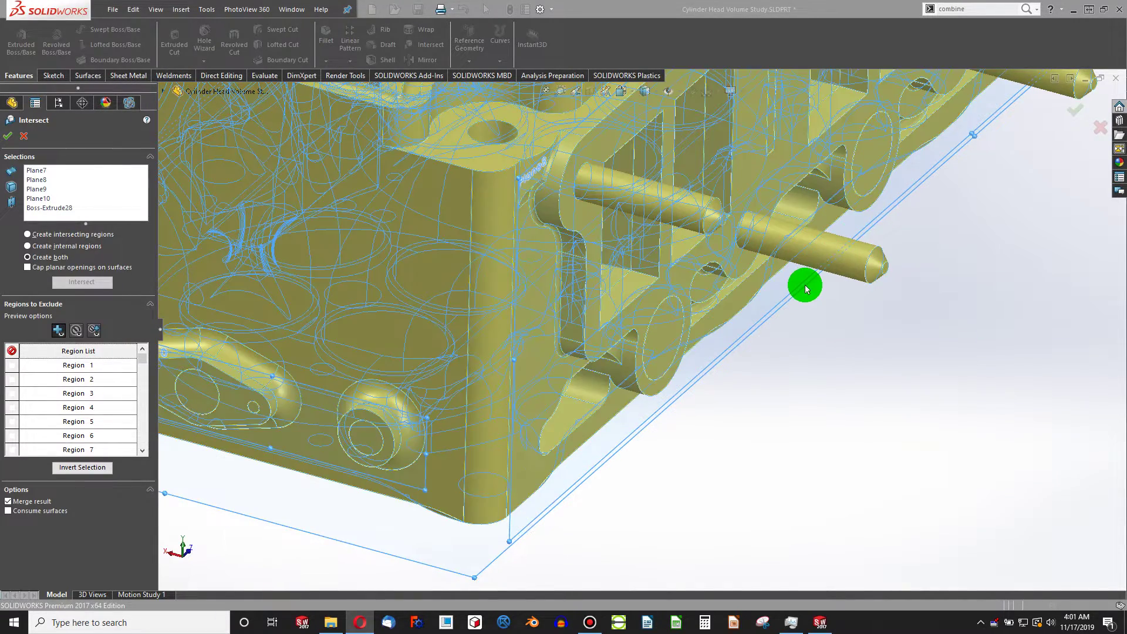
left_click(667, 333)
scroll(667, 334, "up", 2)
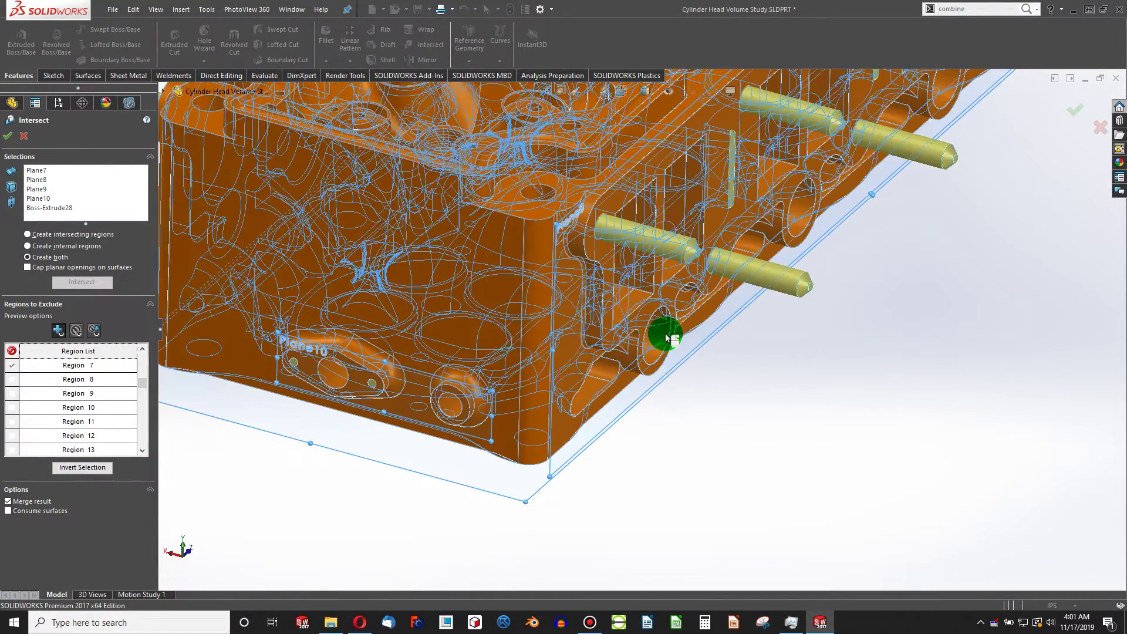
left_click(89, 468)
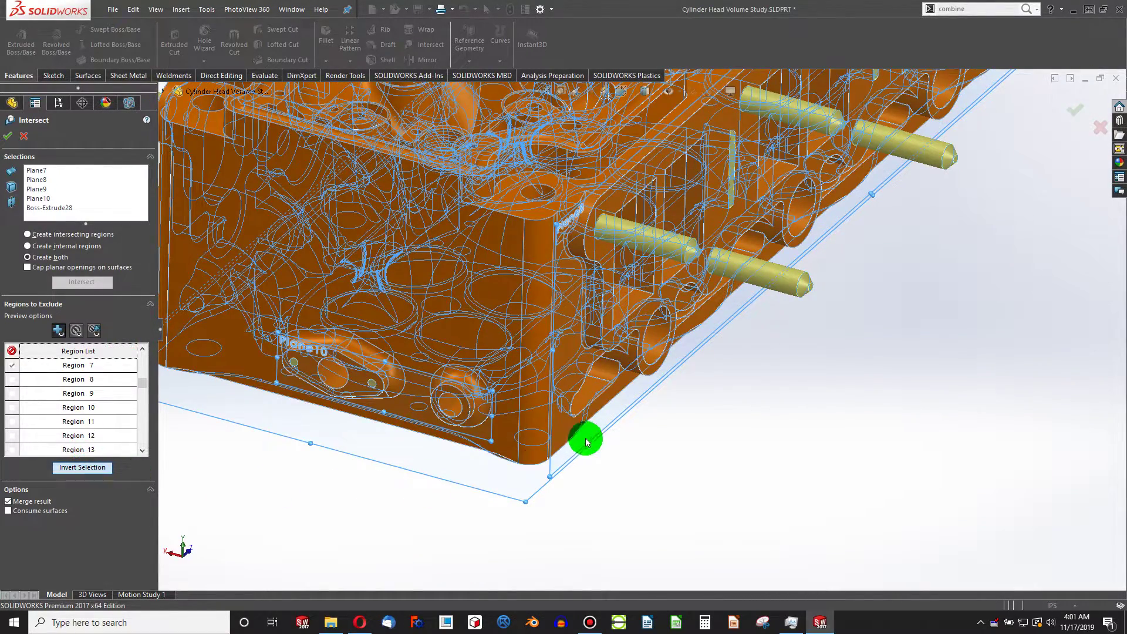
scroll(590, 368, "up", 4)
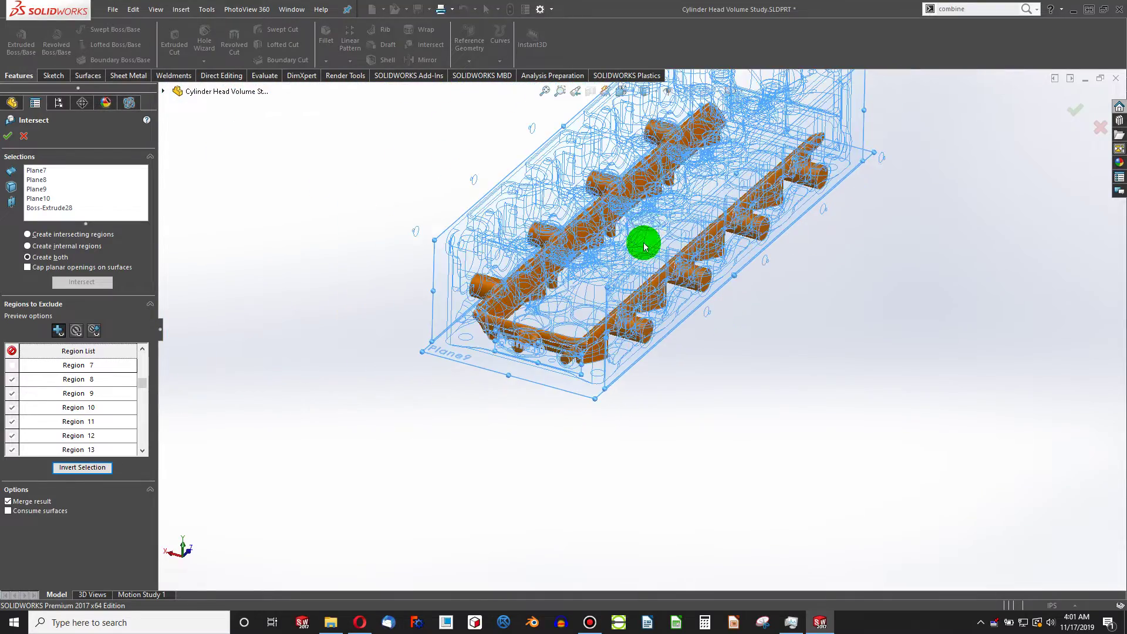
scroll(688, 159, "down", 3)
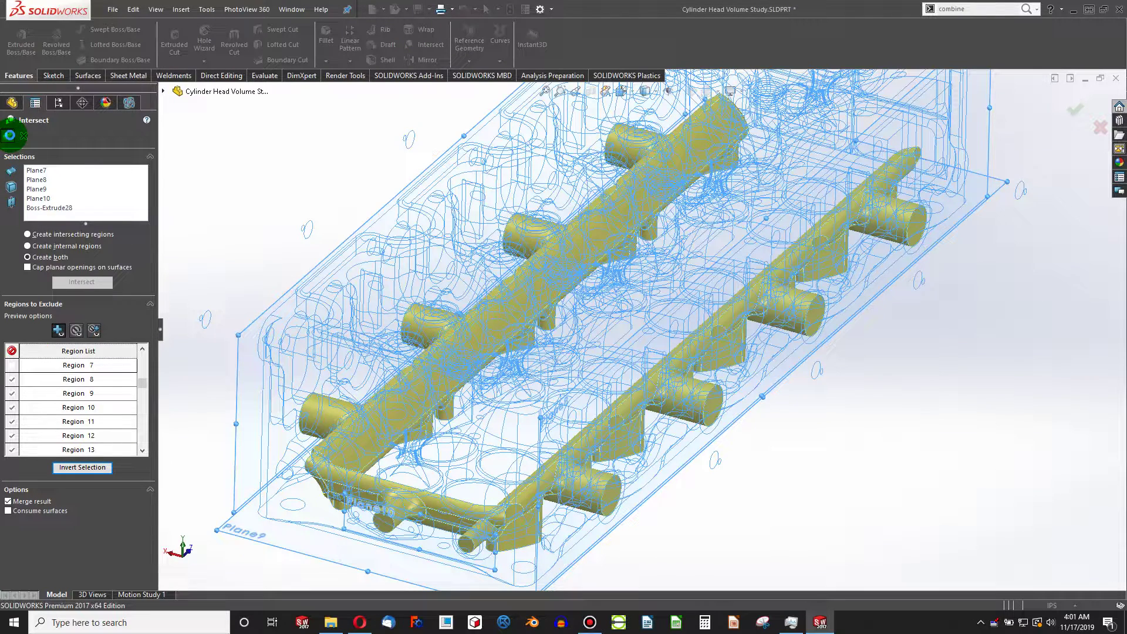
left_click(7, 135)
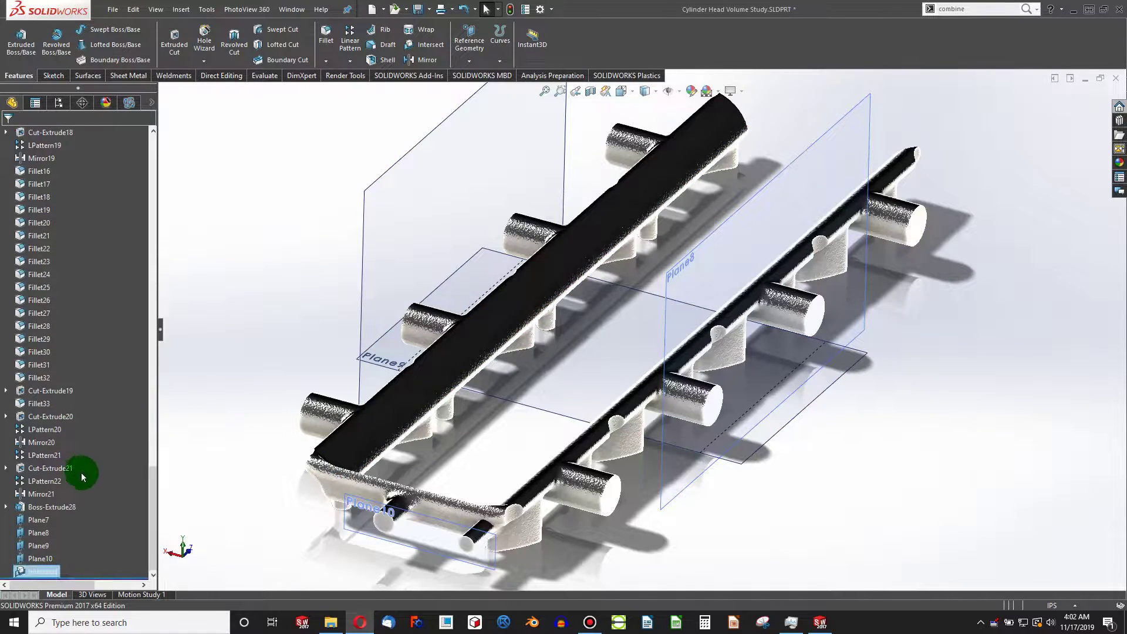
- Hide Plane7, Plane8, Plane9 and Plane10 from the FeatureManager tree
scroll(65, 473, "down", 1)
left_click(33, 521)
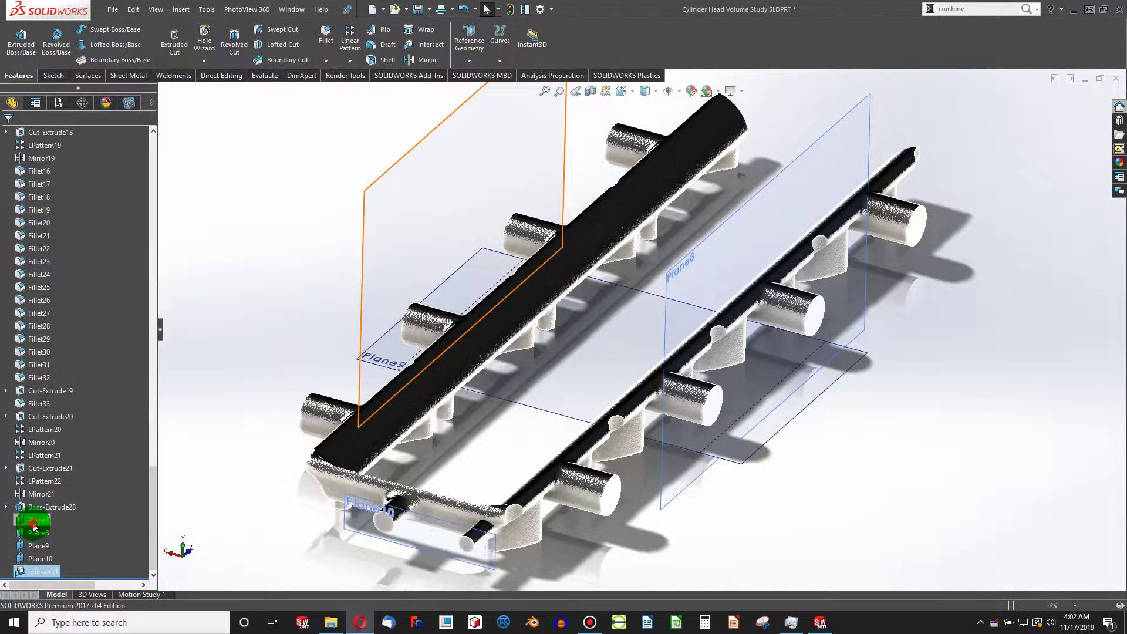
left_click(38, 558, "shift")
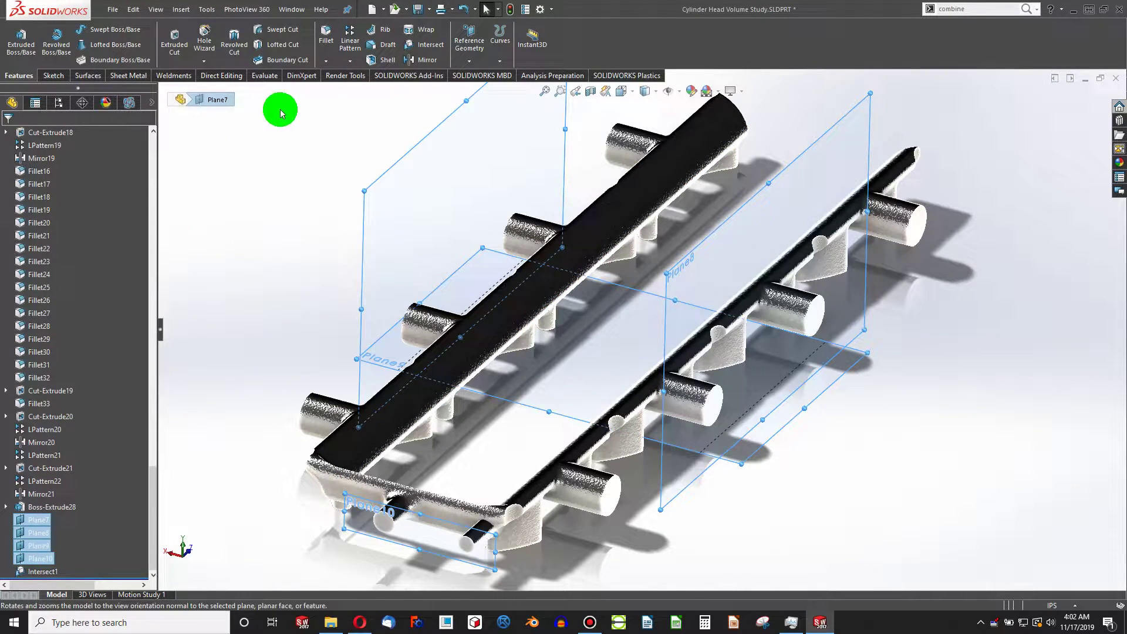
right_click(395, 164)
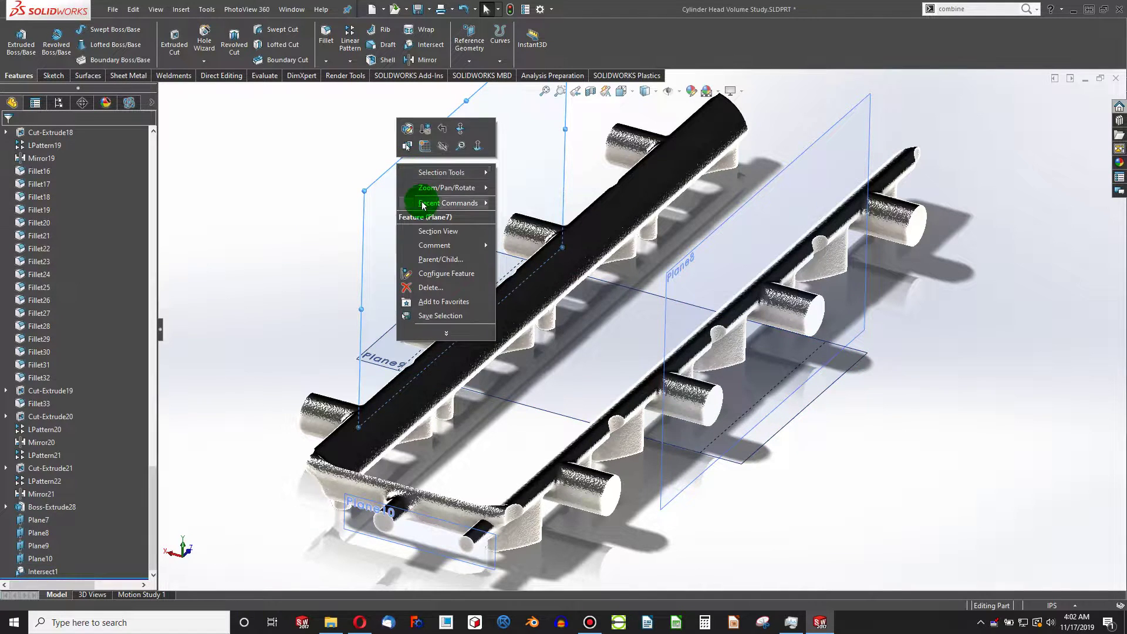
left_click(444, 147)
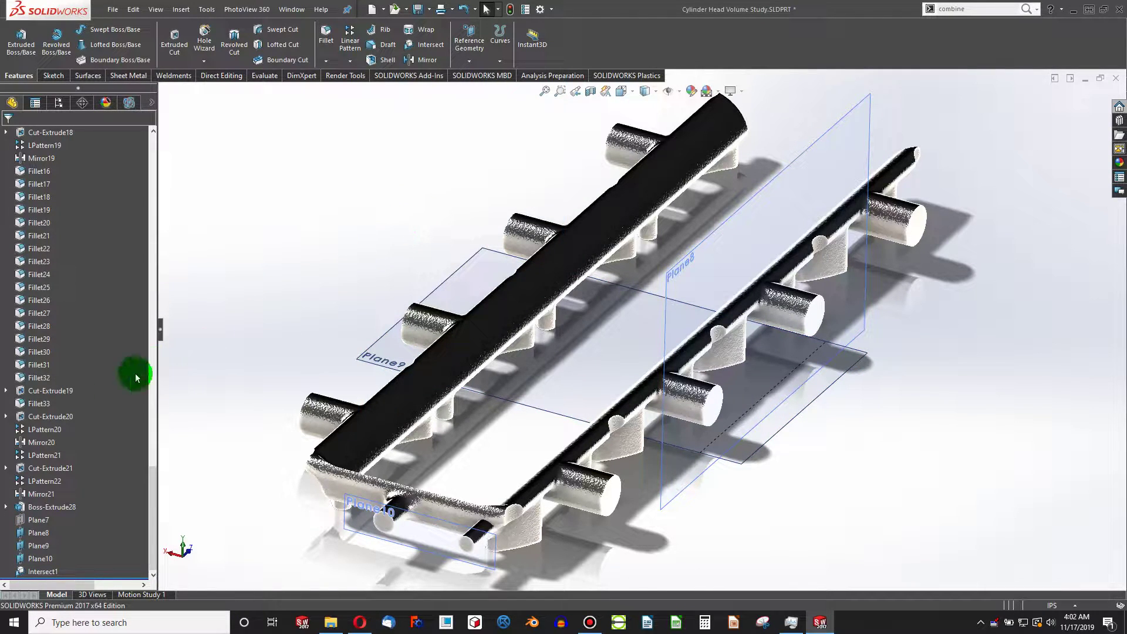
left_click(37, 532)
left_click(39, 558, "shift")
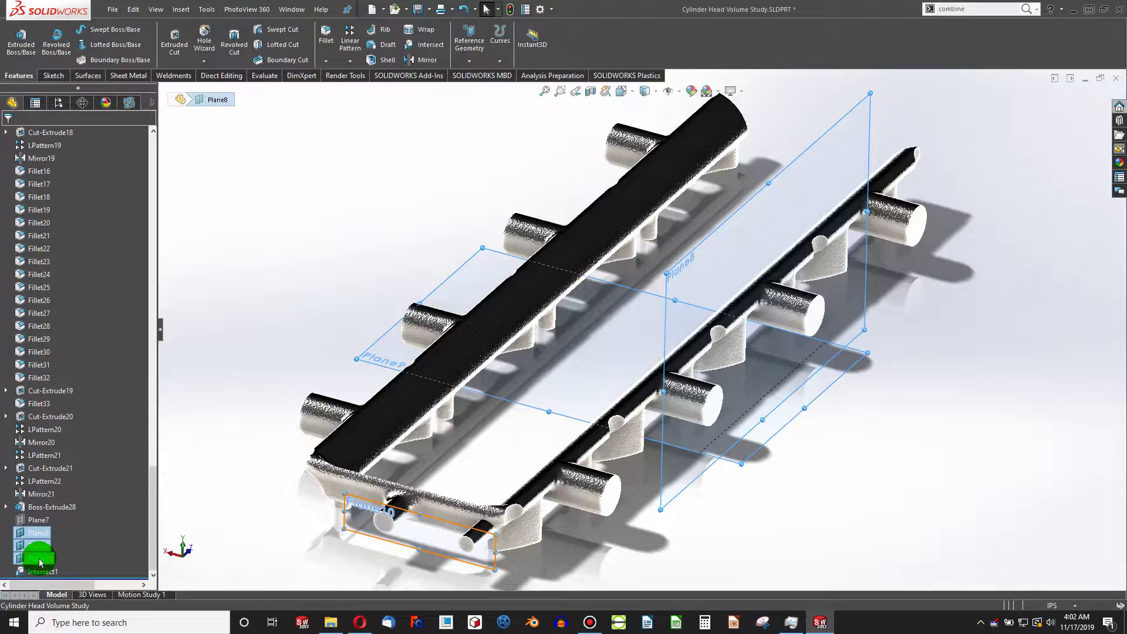
right_click(41, 558)
left_click(50, 428)
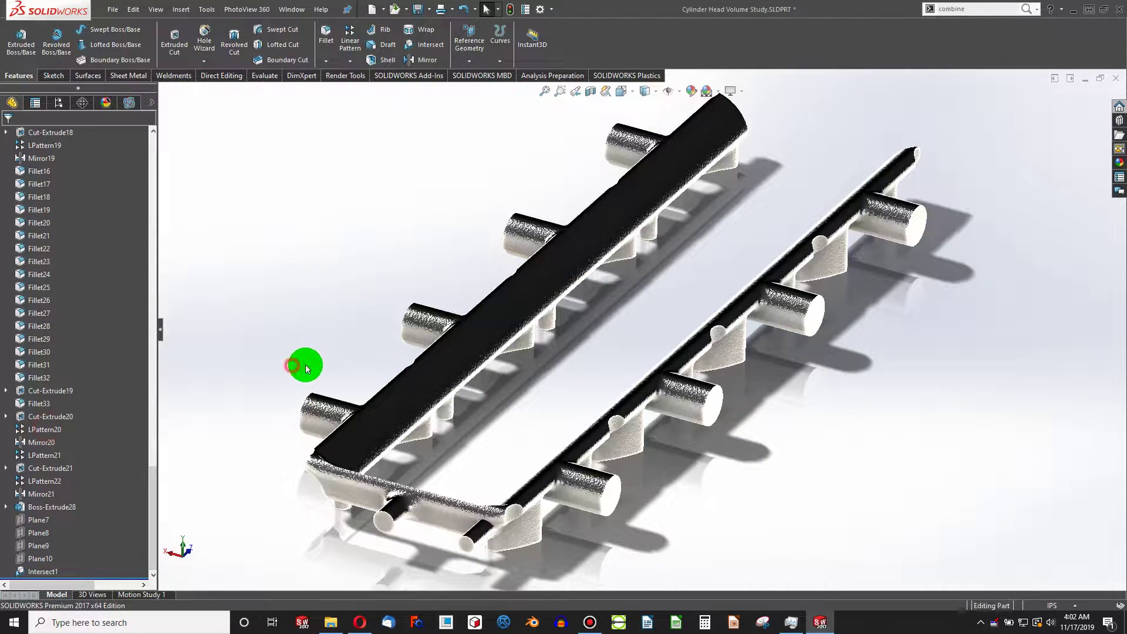
scroll(592, 292, "down", 5)
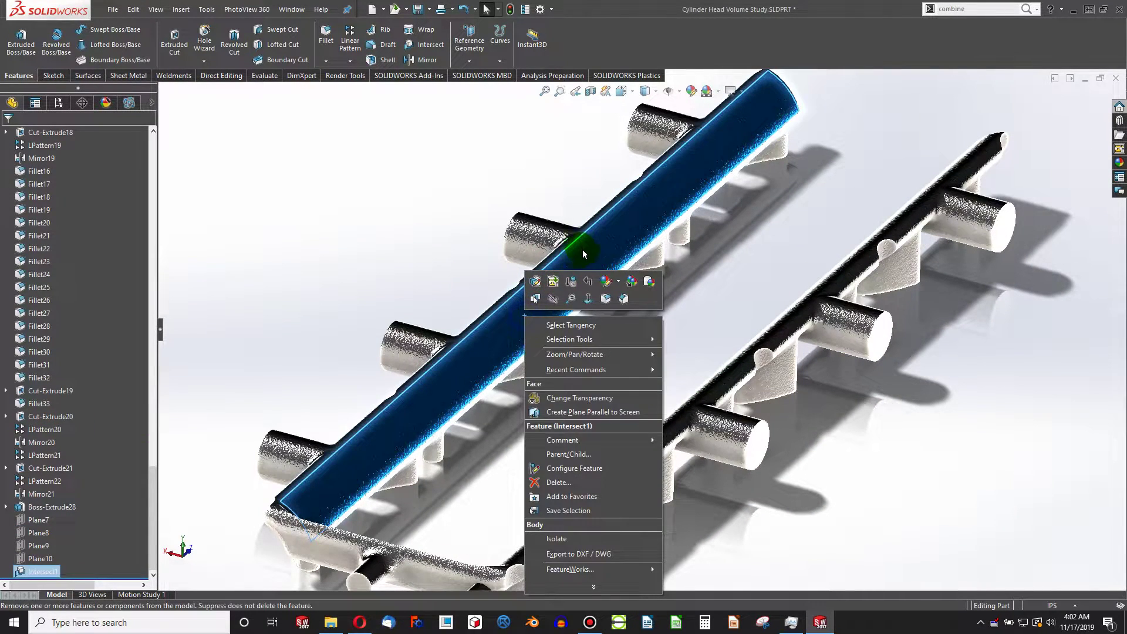
- Give the Intersect1 passage body a bright green (RGB 0, 255, 0) body appearance
left_click(618, 282)
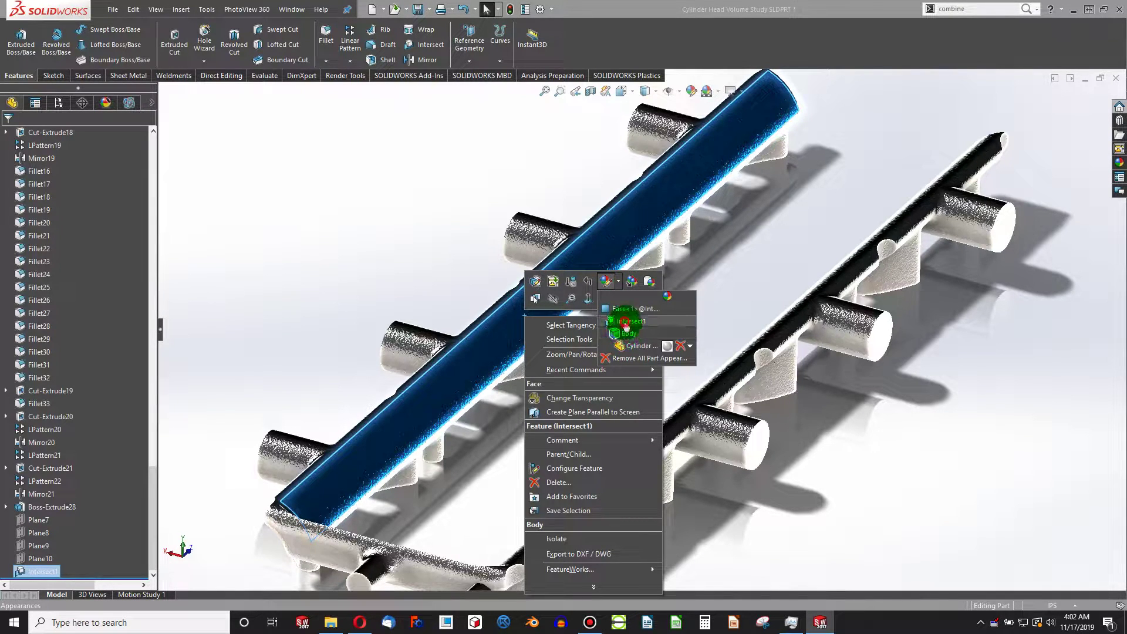
left_click(625, 335)
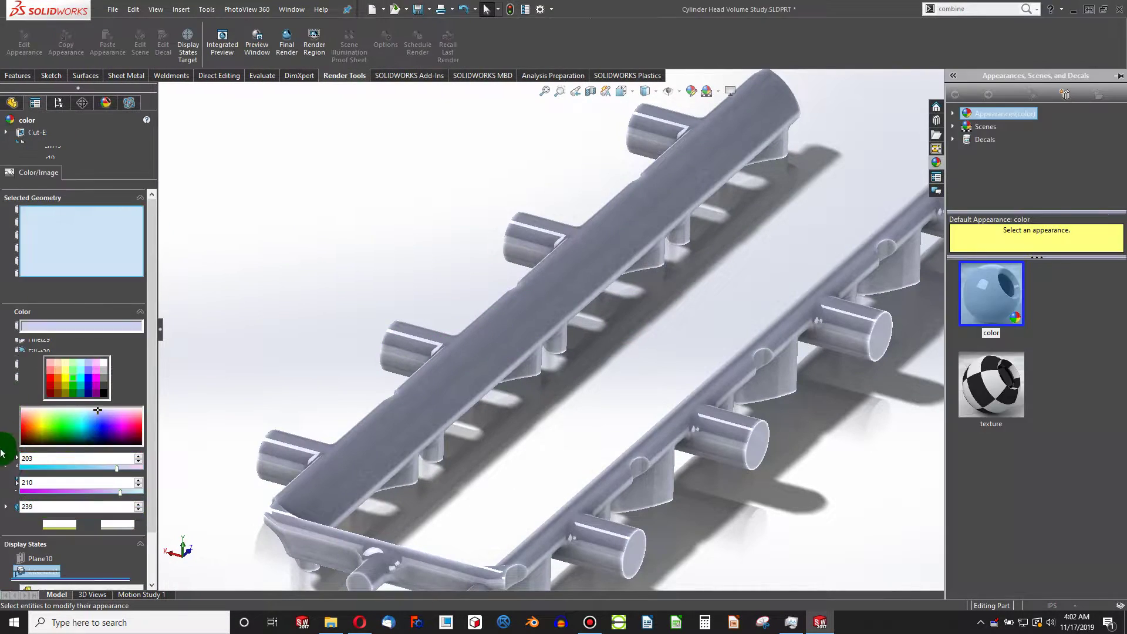
left_click(74, 382)
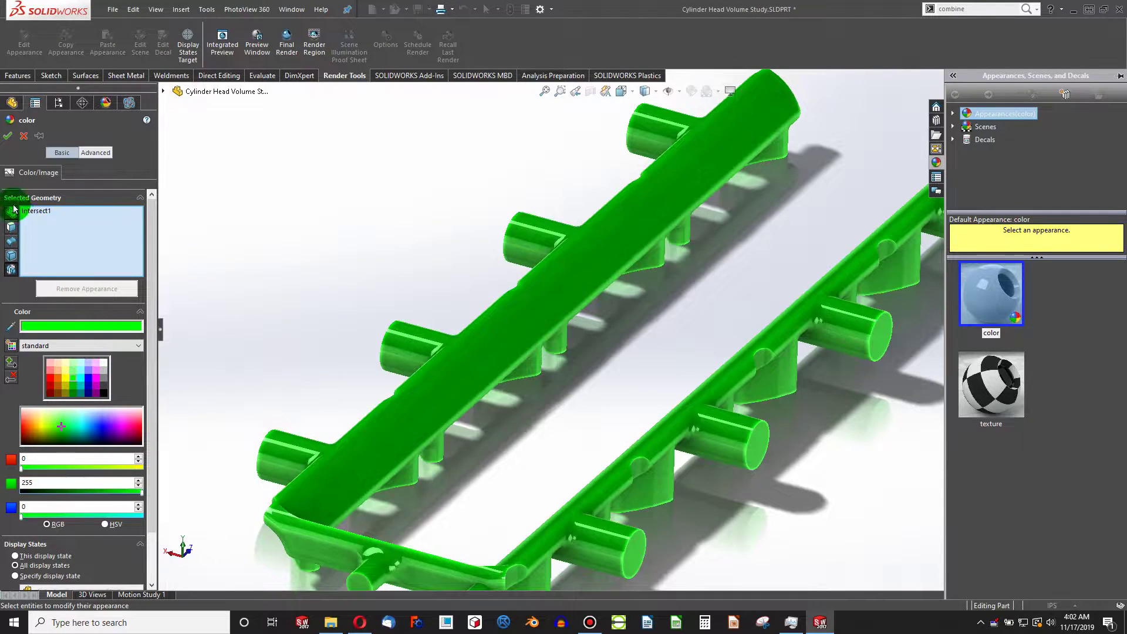
left_click(8, 139)
scroll(508, 327, "up", 3)
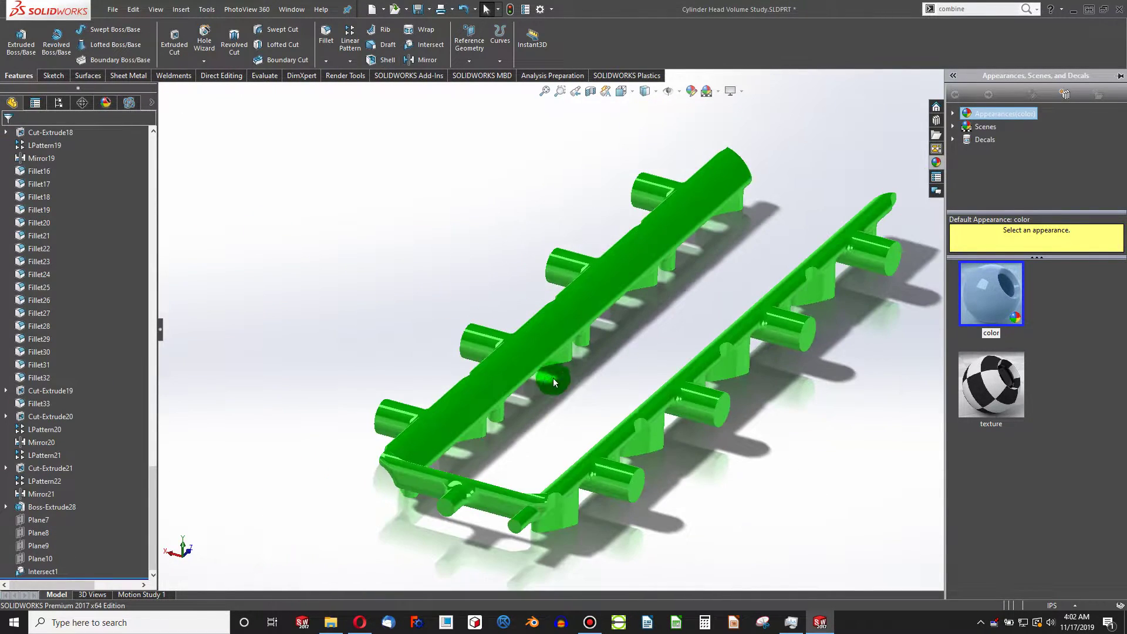
middle_click_drag(546, 382, 687, 352)
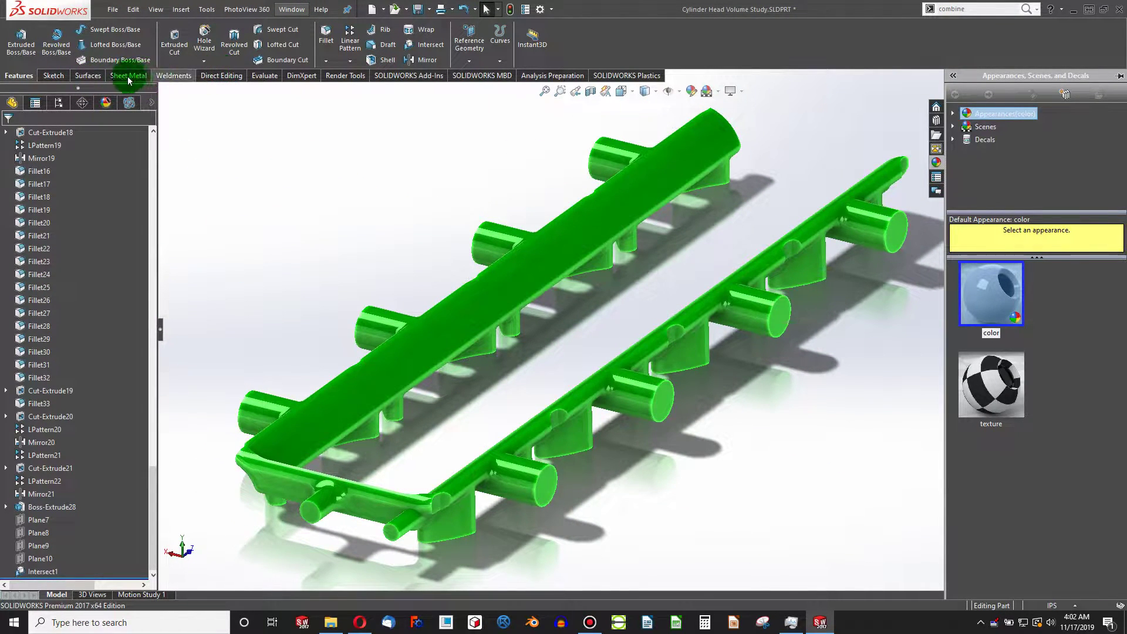
- Check the 12.66 cubic inch volume in Mass Properties, then open the part's custom properties
left_click(256, 84)
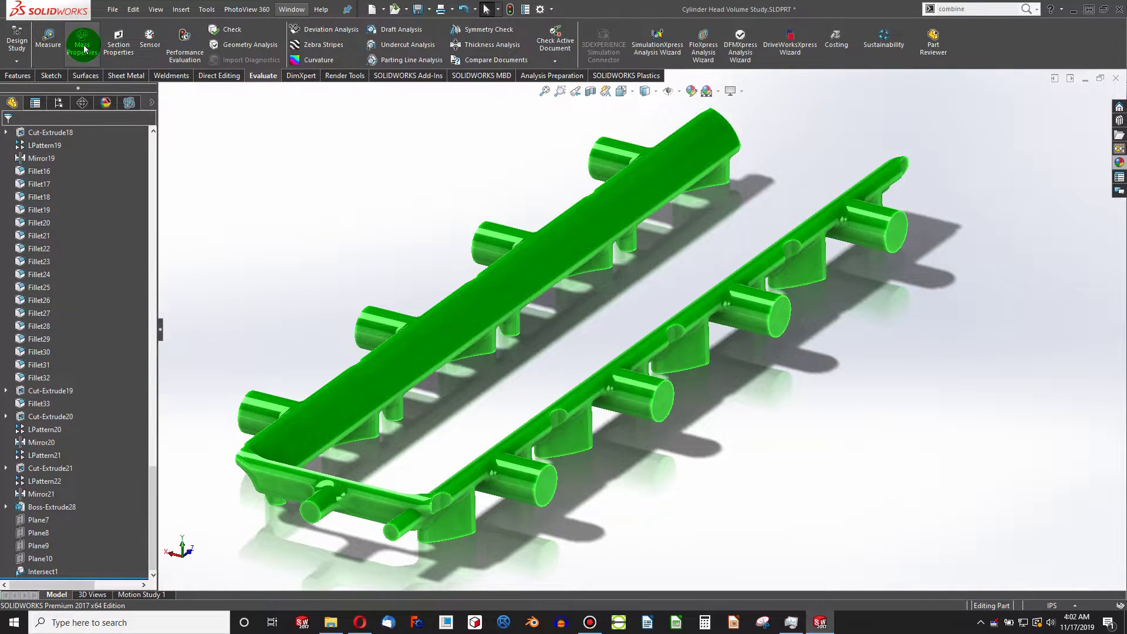
left_click(82, 44)
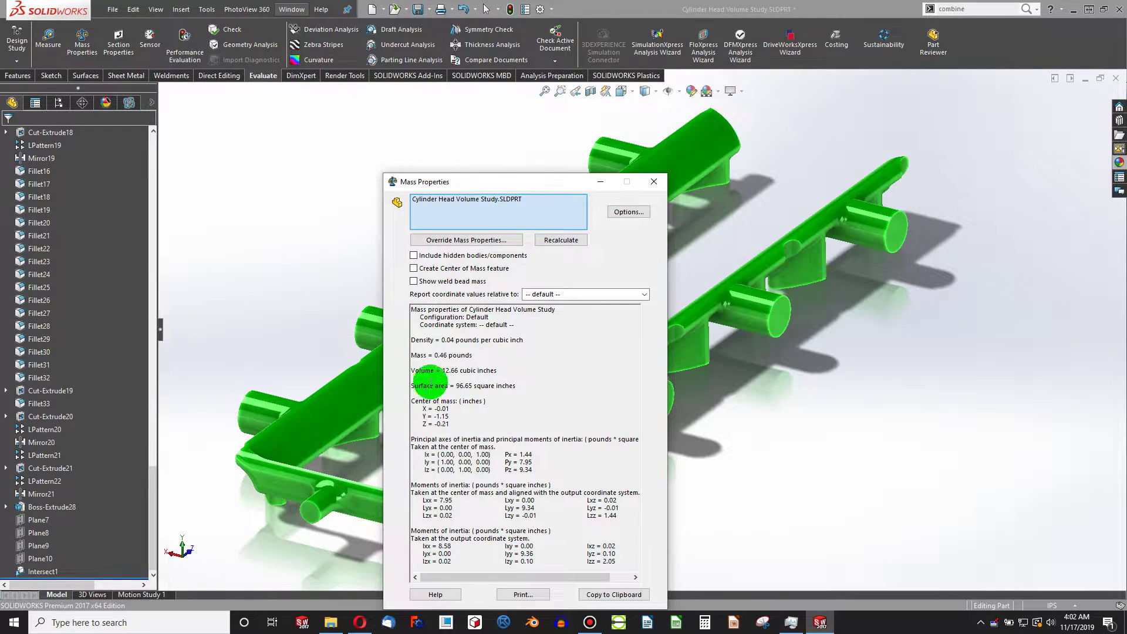
double_click(450, 370)
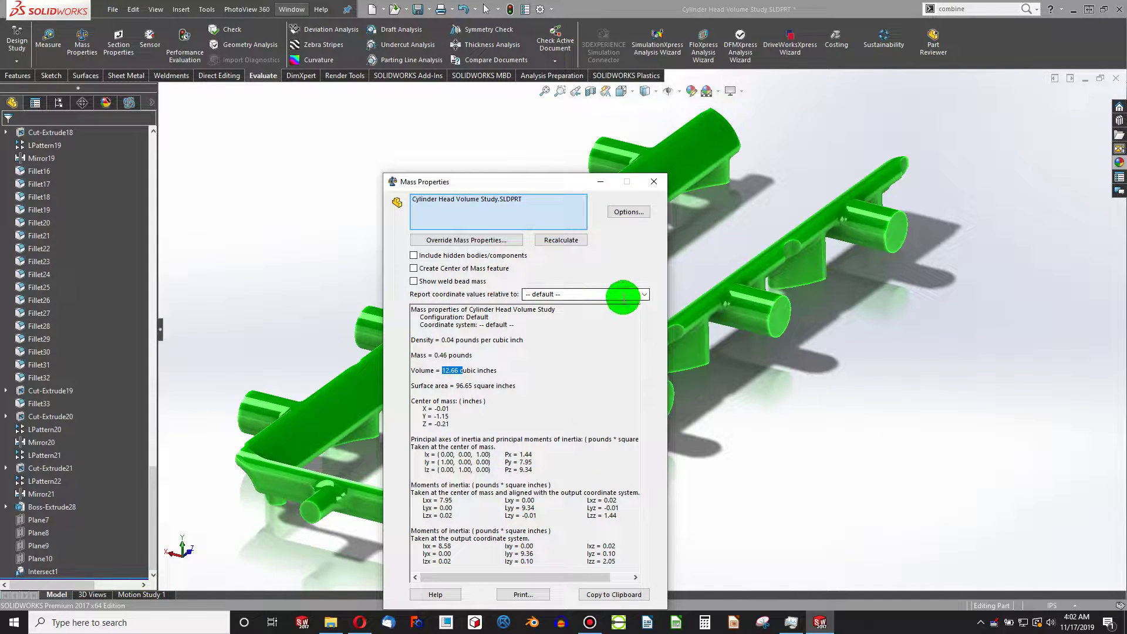
left_click(653, 182)
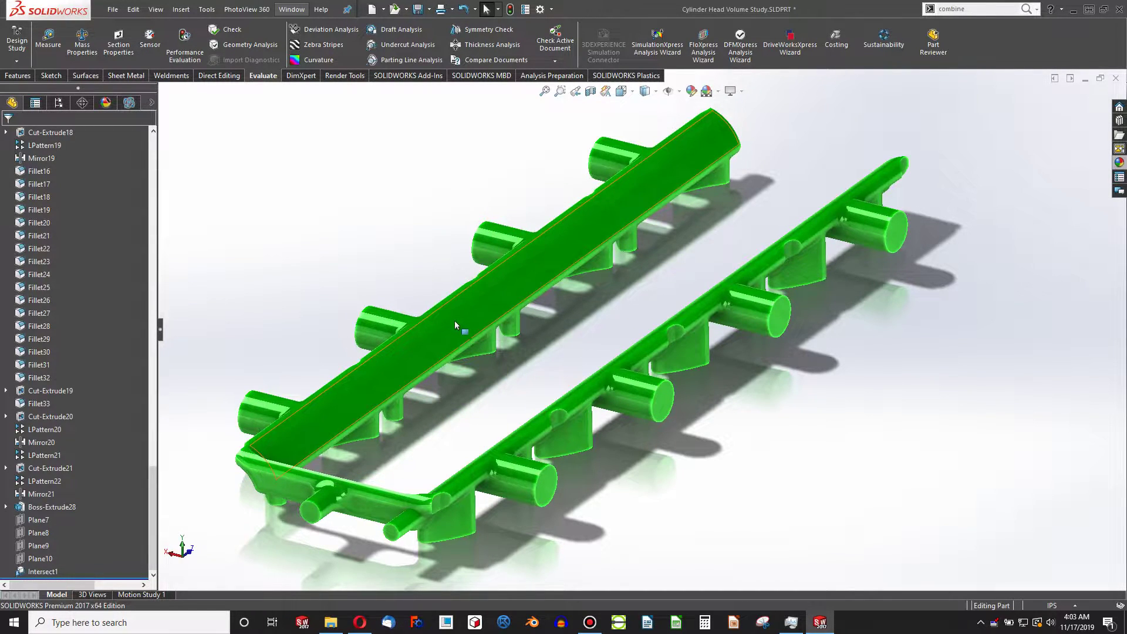
left_click(553, 318)
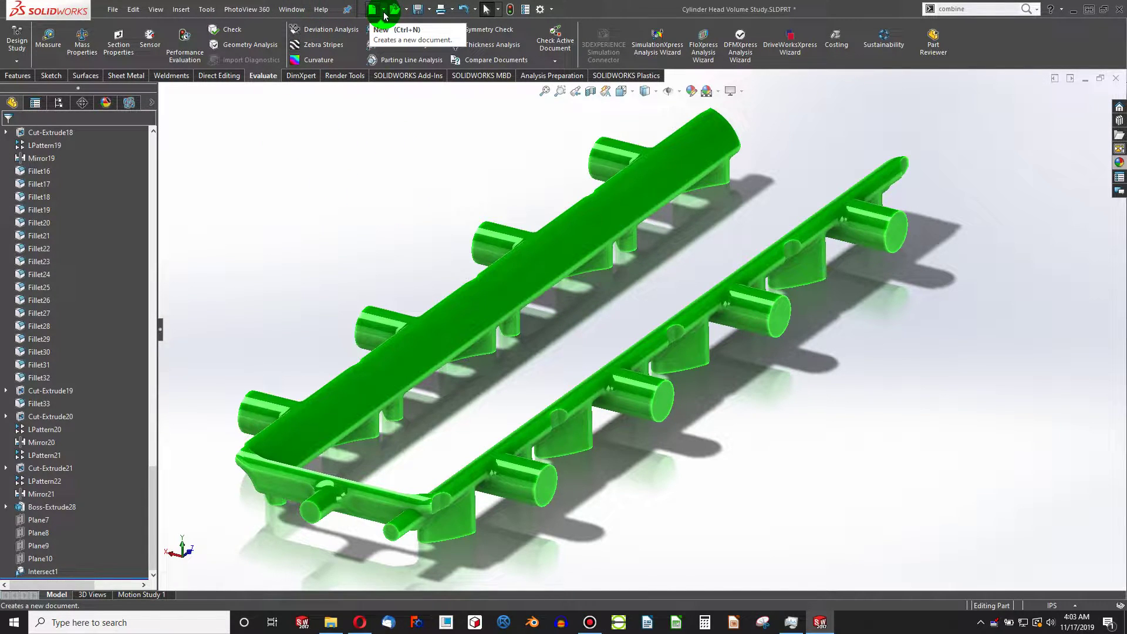
left_click(530, 10)
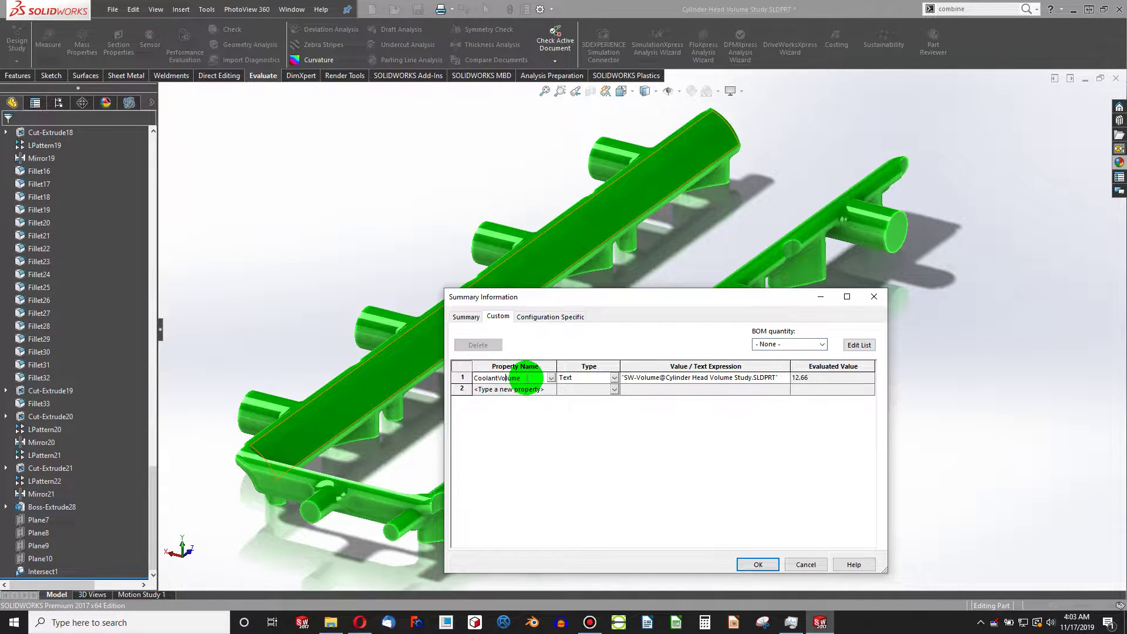
left_click_drag(503, 378, 466, 377)
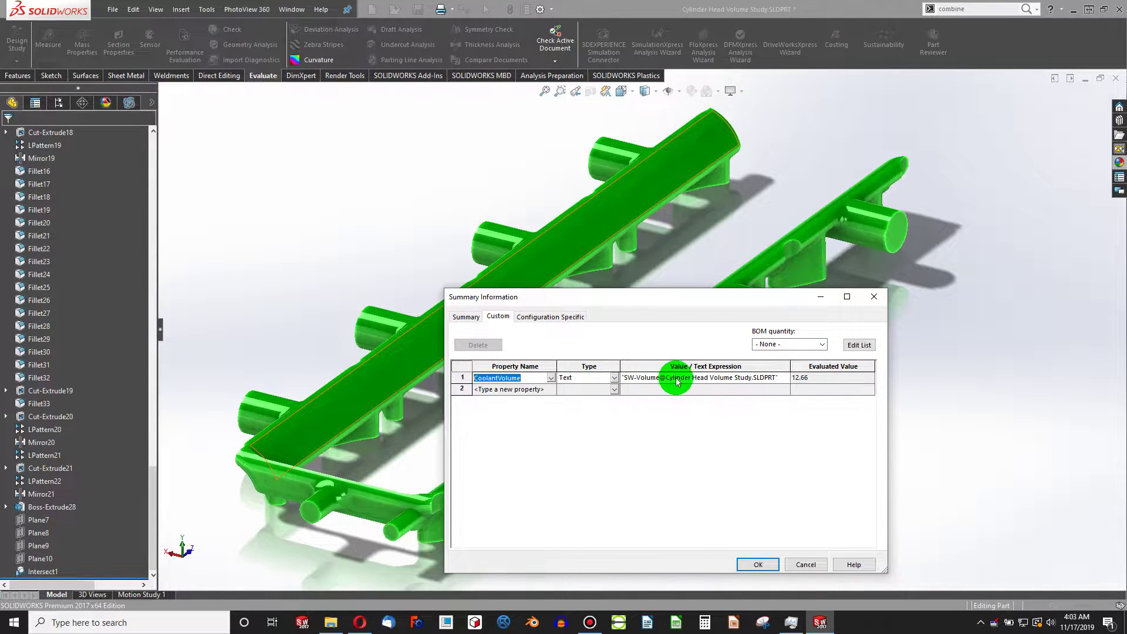
left_click(702, 378)
left_click(784, 378)
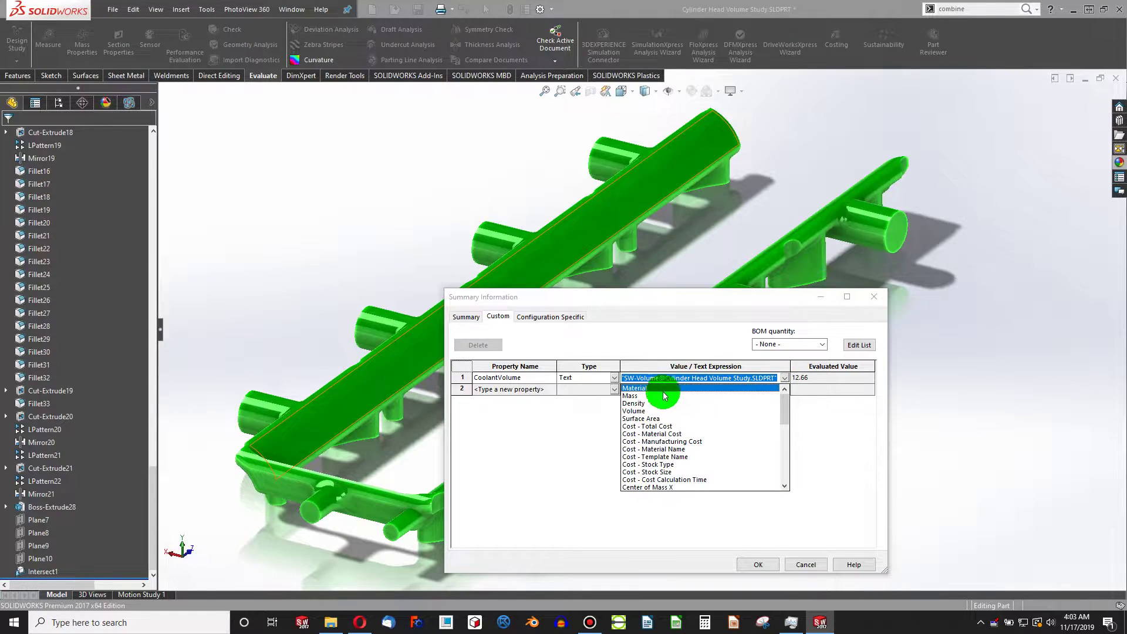
key("Escape")
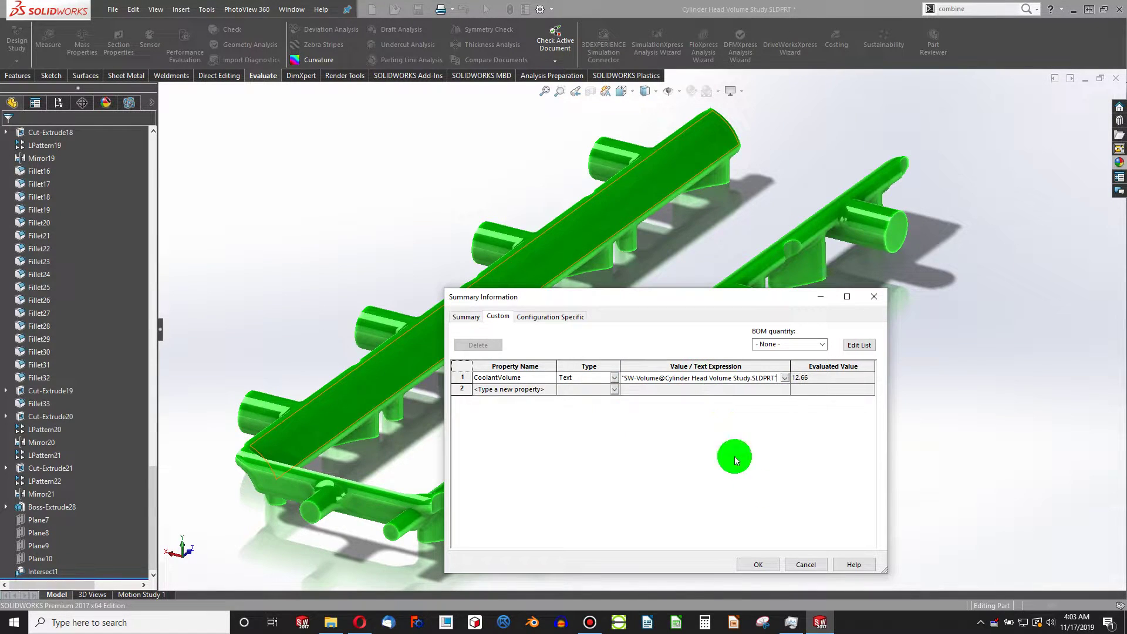
left_click(758, 564)
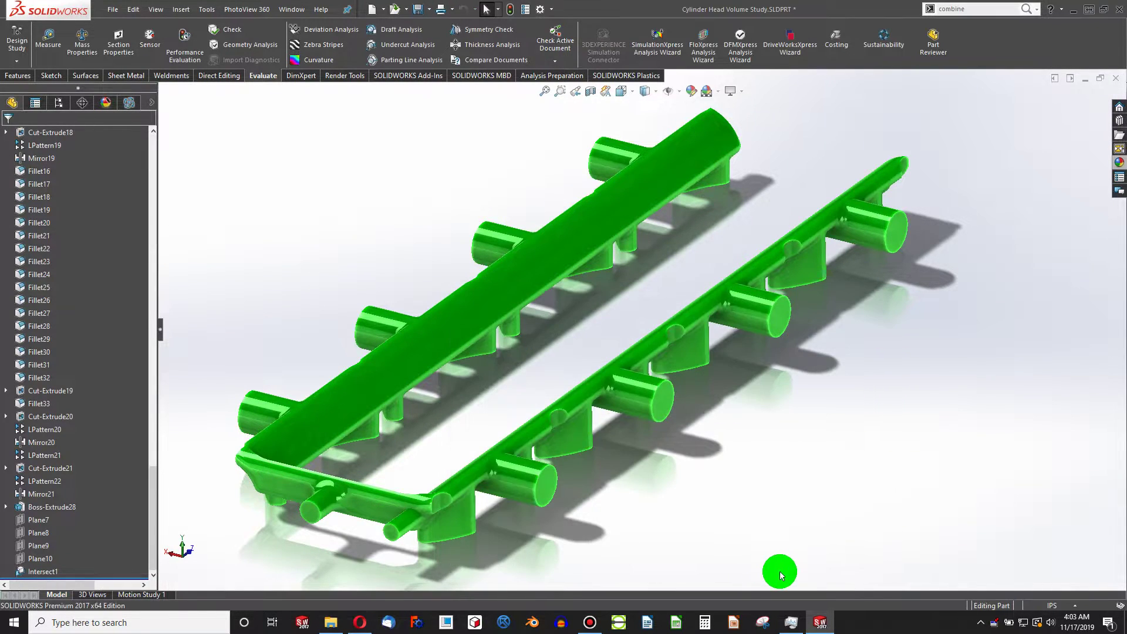
- Make an A (ANSI) Landscape drawing from the part with a trimetric view near the sheet centre
left_click(384, 10)
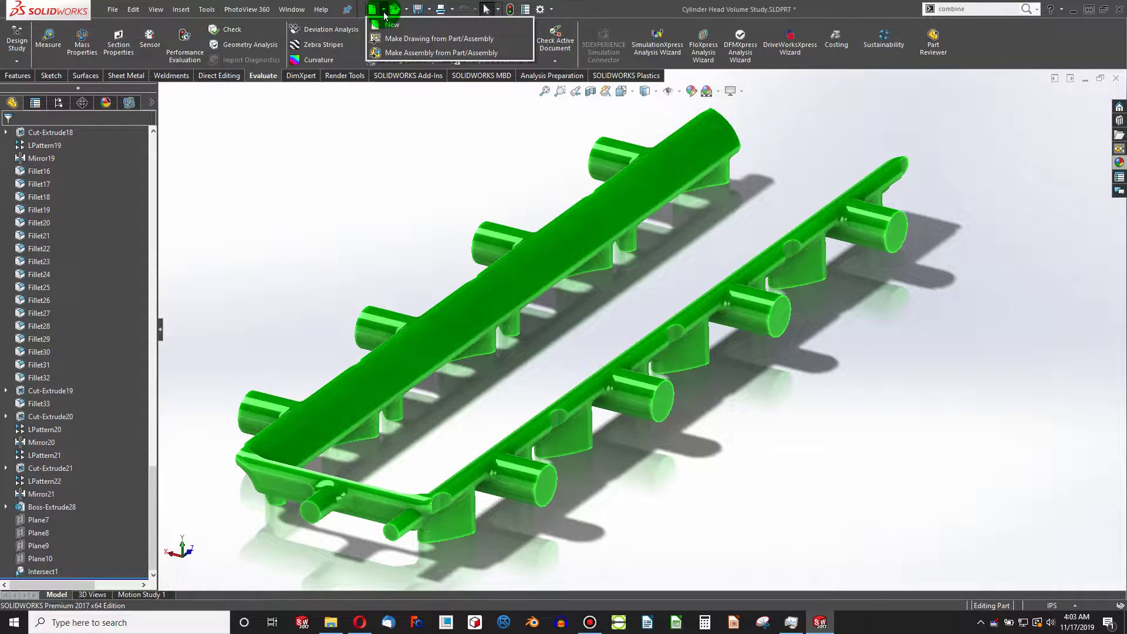
left_click(437, 39)
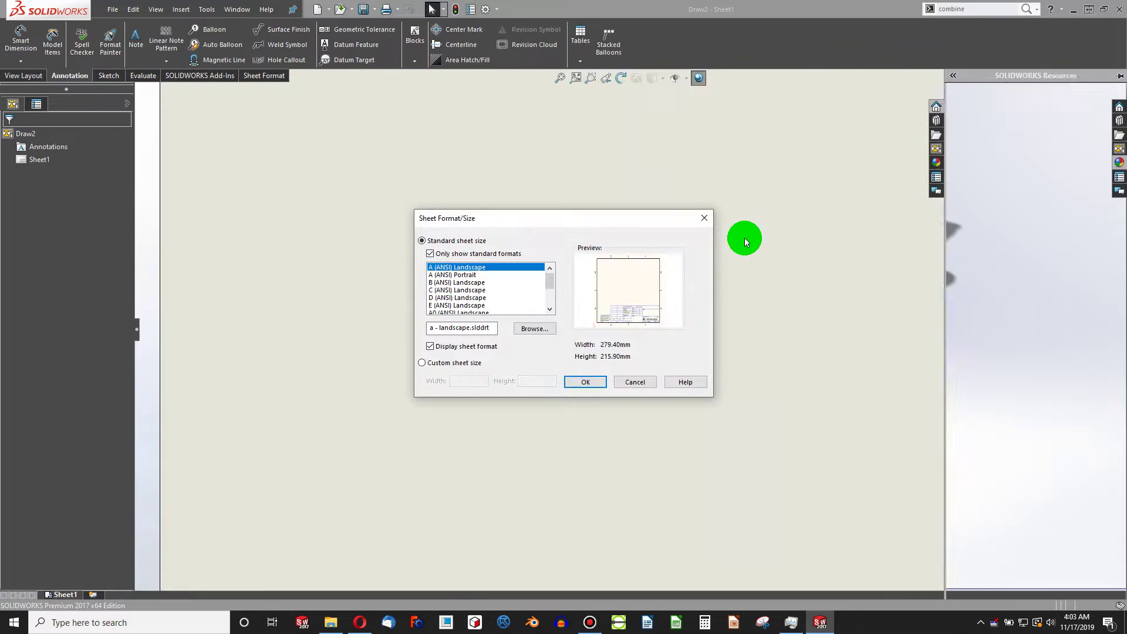
left_click(582, 382)
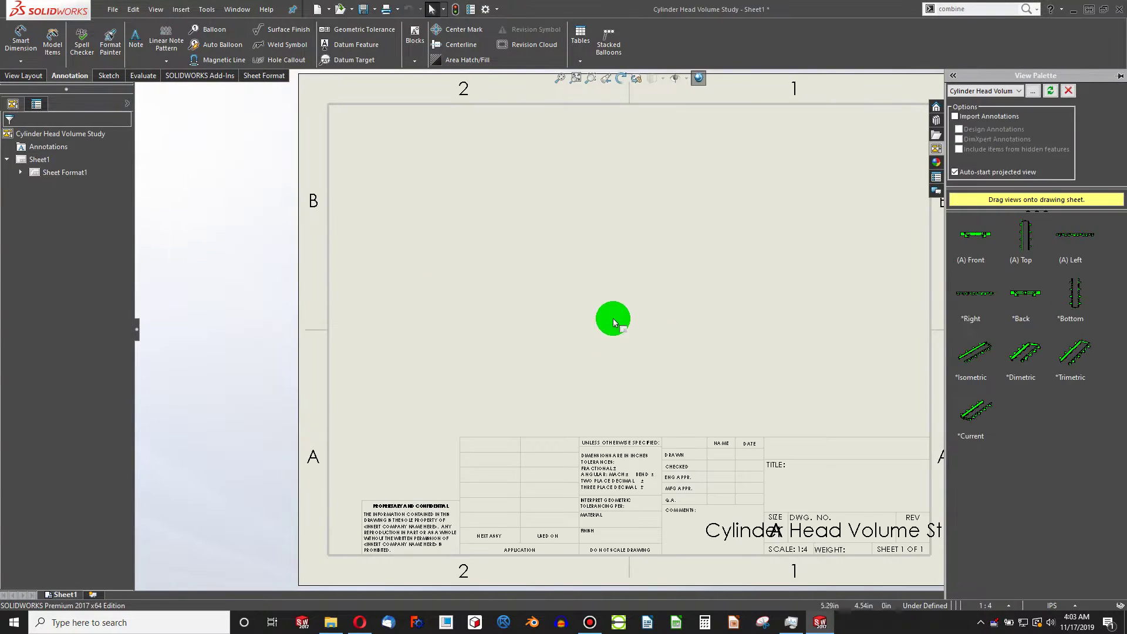
left_click_drag(1076, 357, 609, 256)
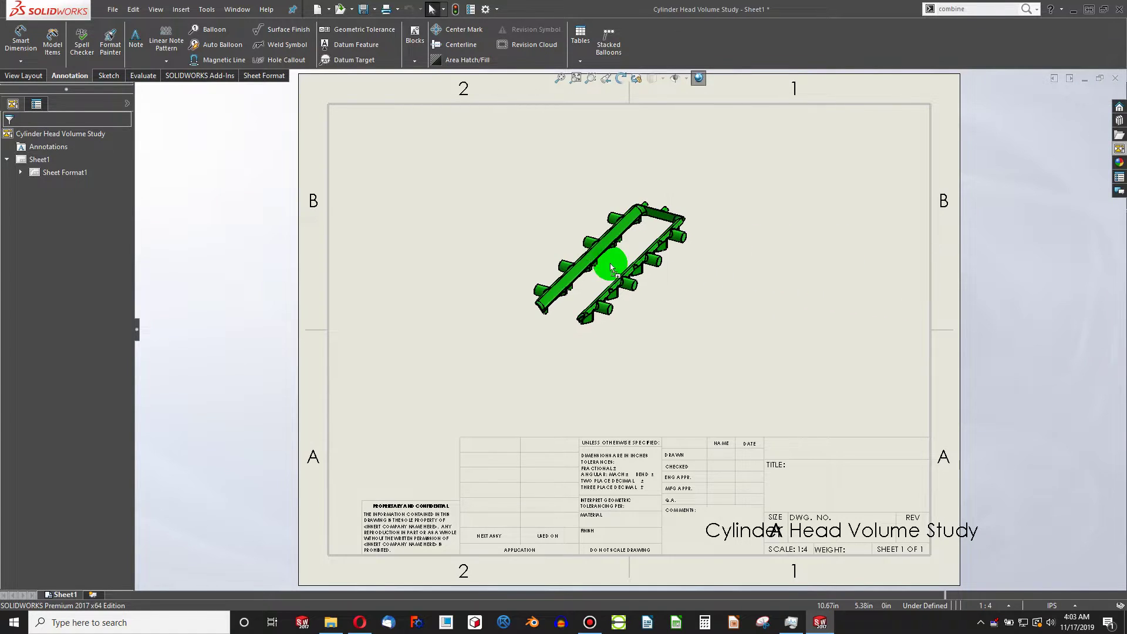
key("Escape")
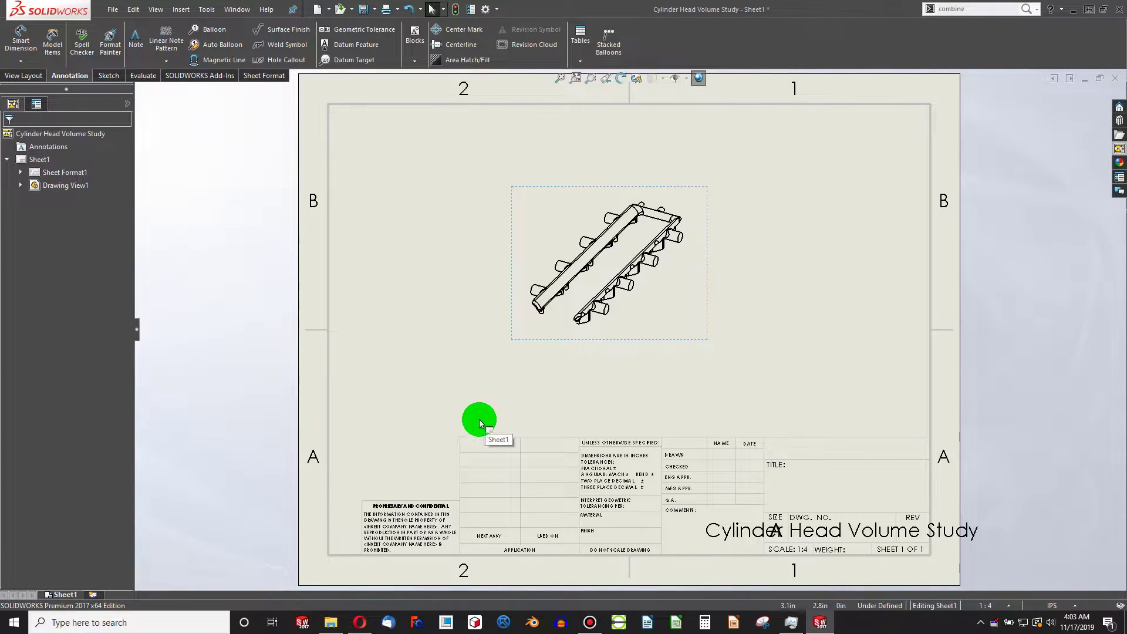
- Add a 'Volume' label note and an 'xxxx' placeholder note in adjacent title-block cells
left_click(136, 45)
scroll(469, 441, "down", 5)
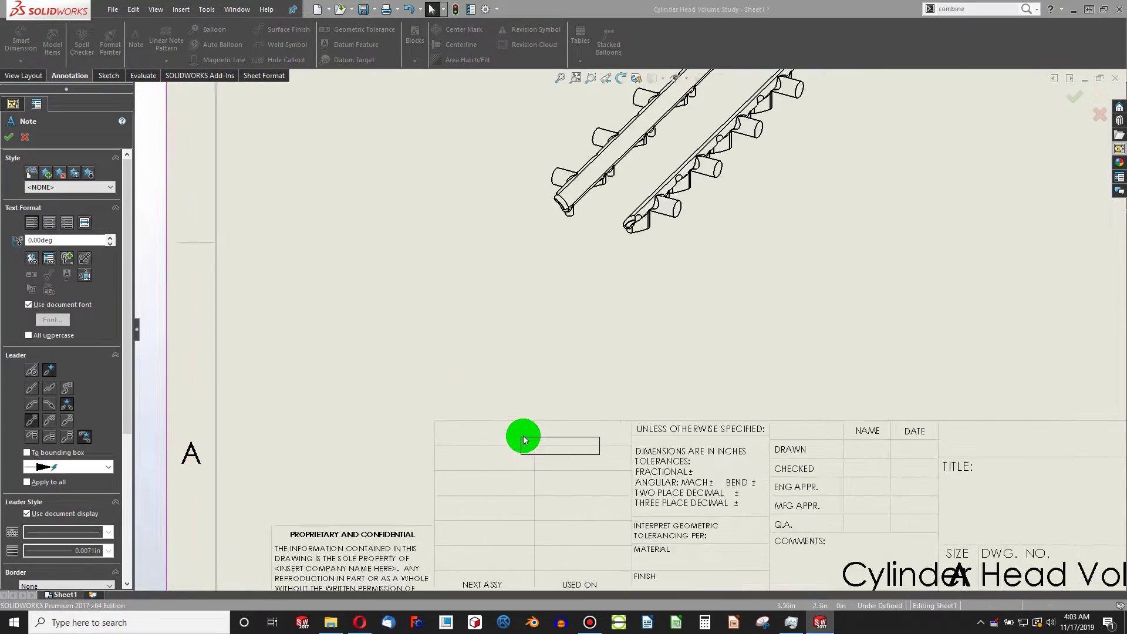
left_click(410, 398)
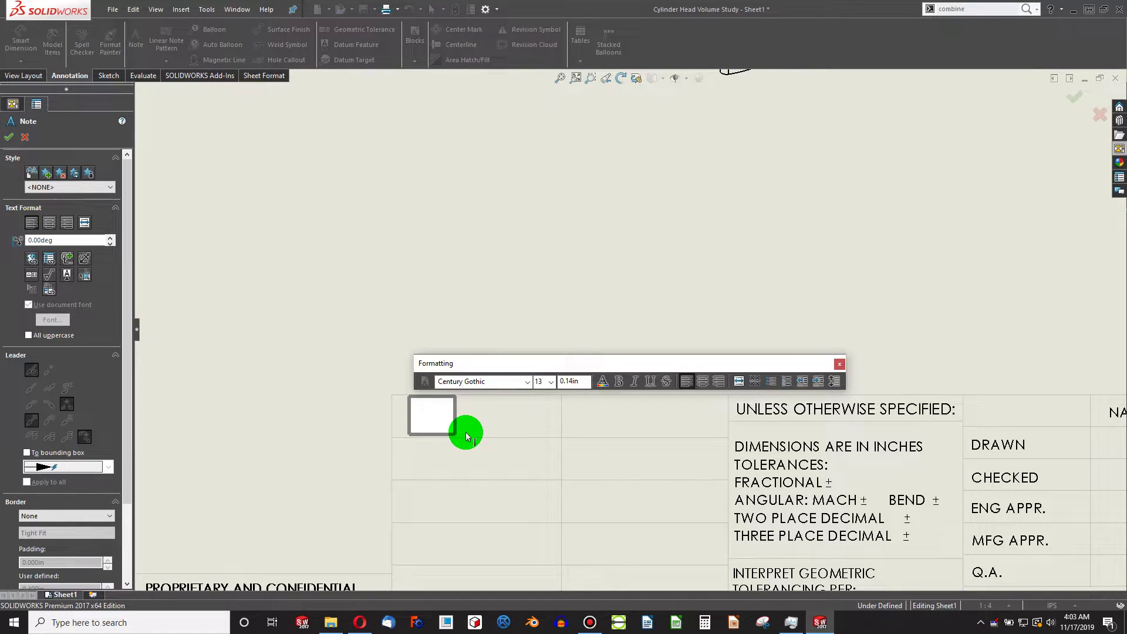
type("V")
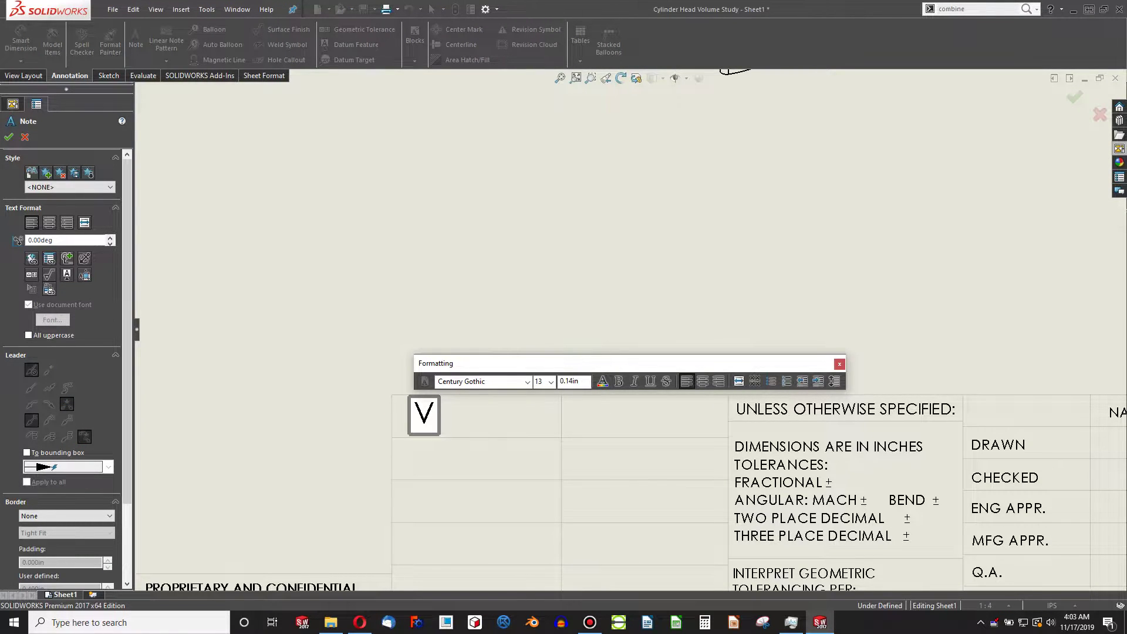
type("olume")
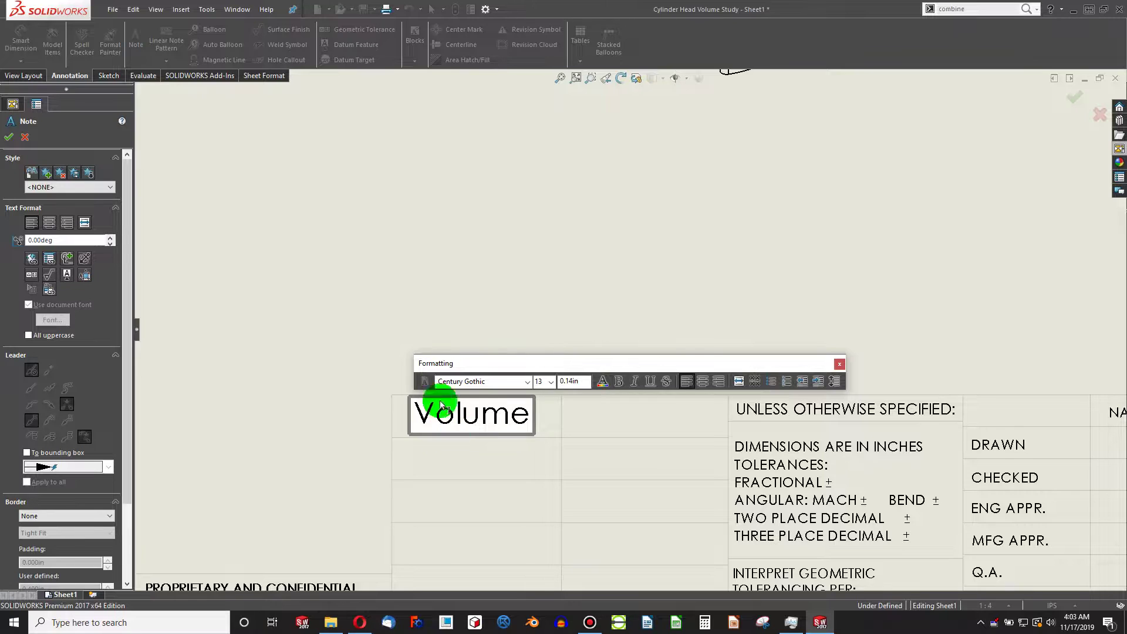
left_click(384, 231)
key("Escape")
scroll(690, 387, "up", 2)
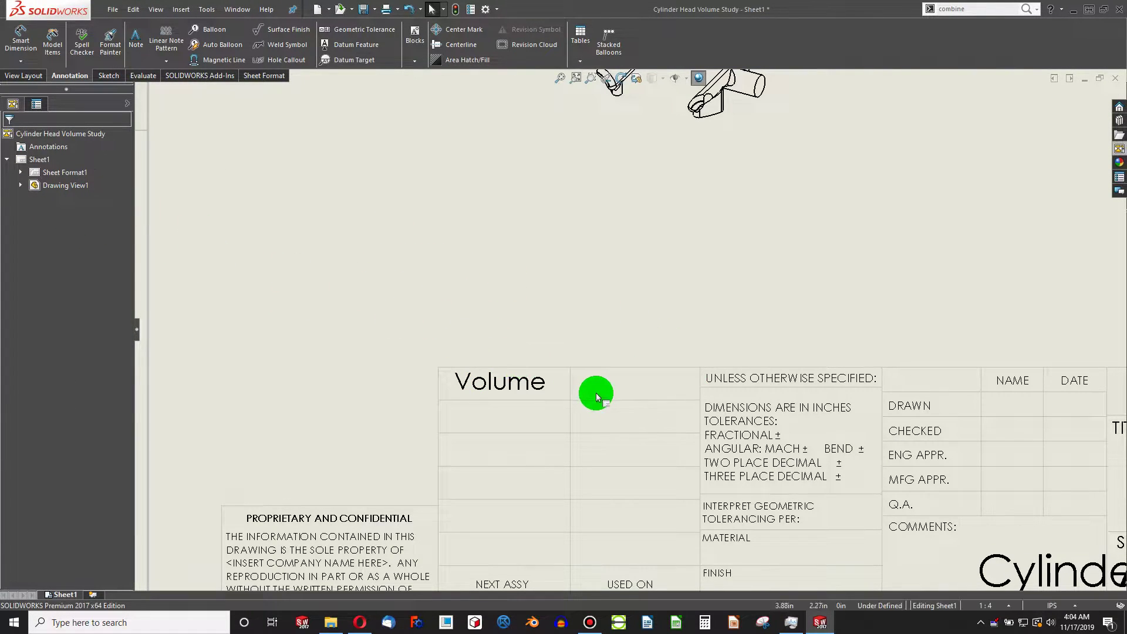
left_click(135, 38)
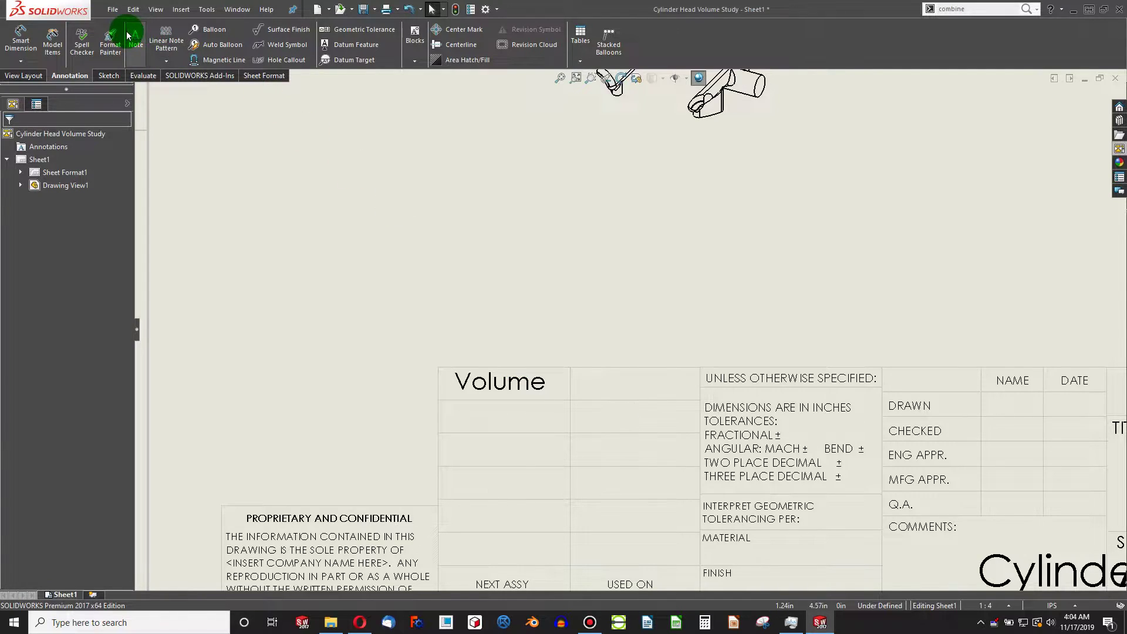
left_click(600, 380)
type("xxxx")
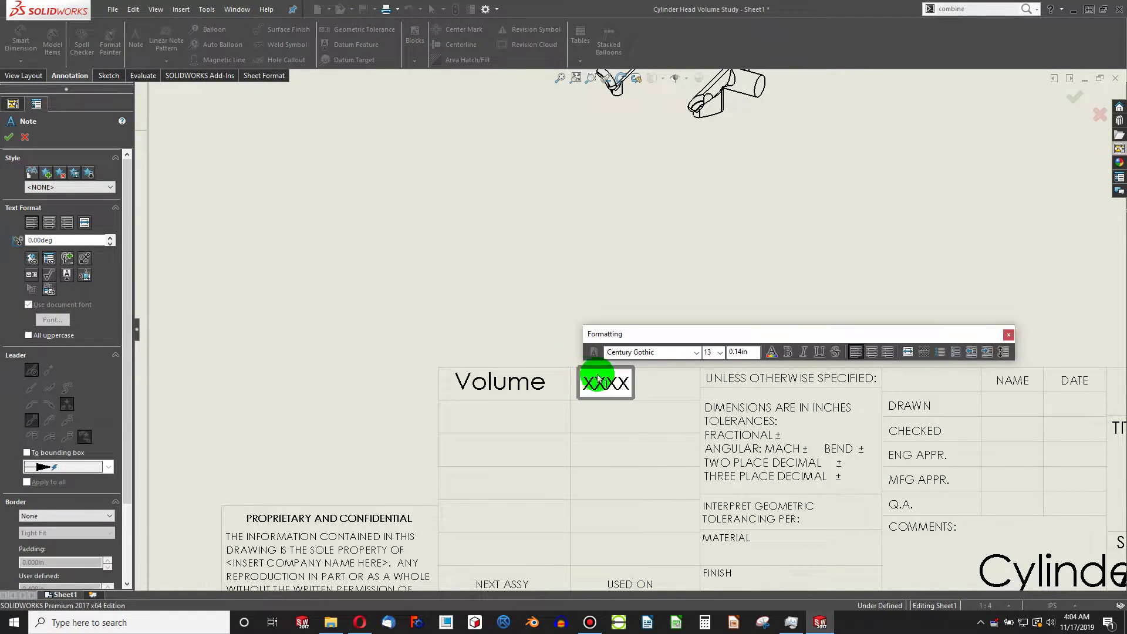
left_click(601, 383)
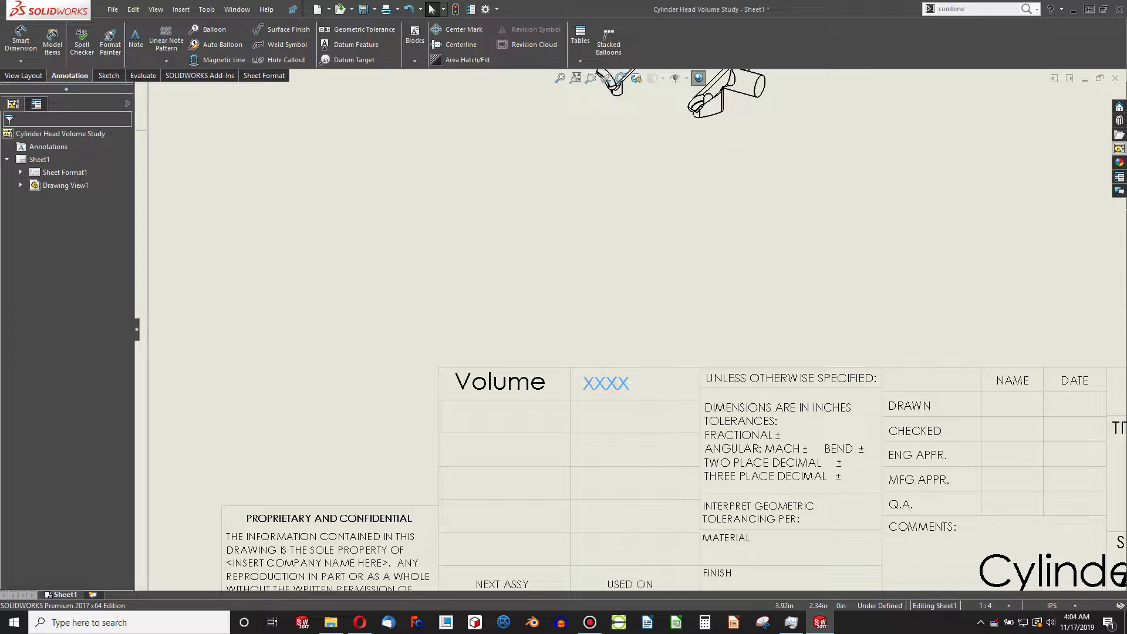
- Link the placeholder note to the model's CoolantVolume property so it shows 12.66
double_click(608, 382)
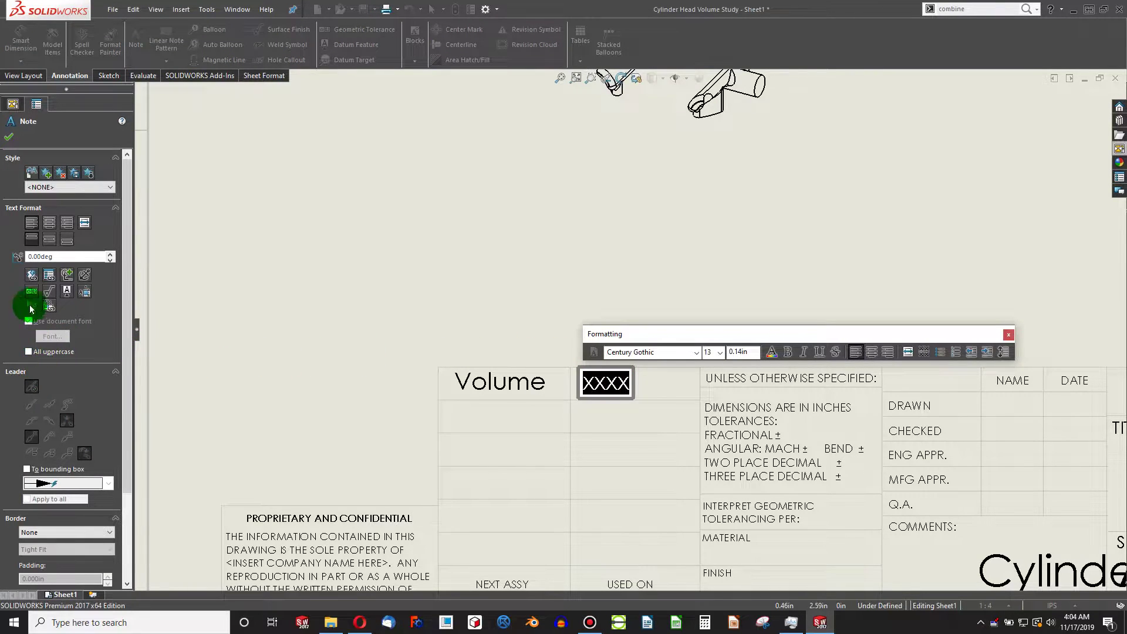
left_click(33, 274)
left_click(649, 372)
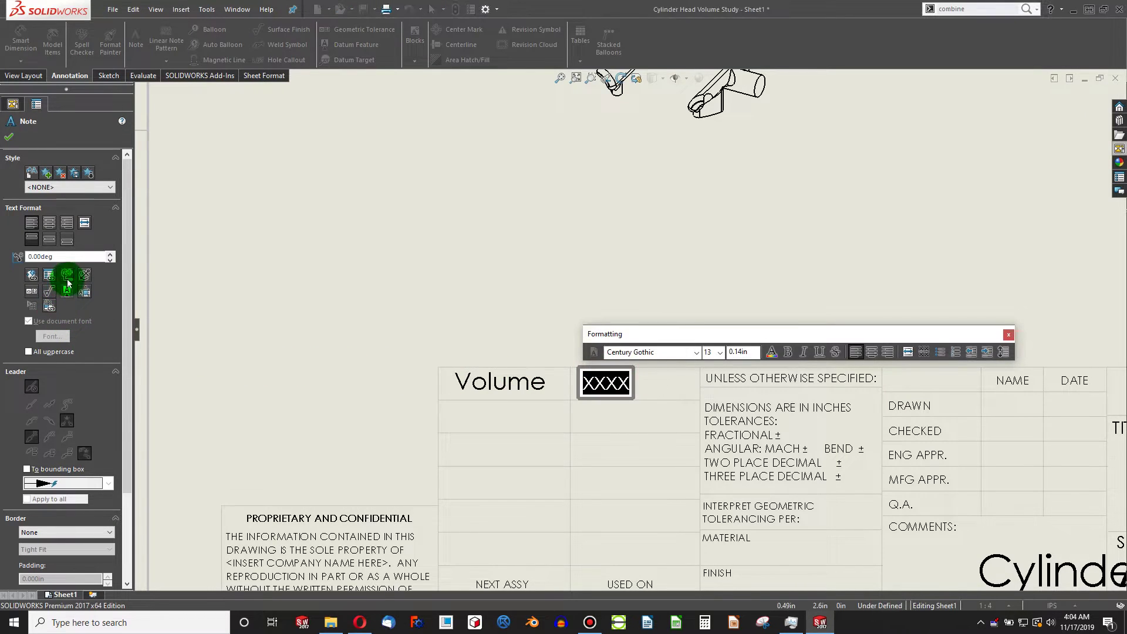
left_click(49, 274)
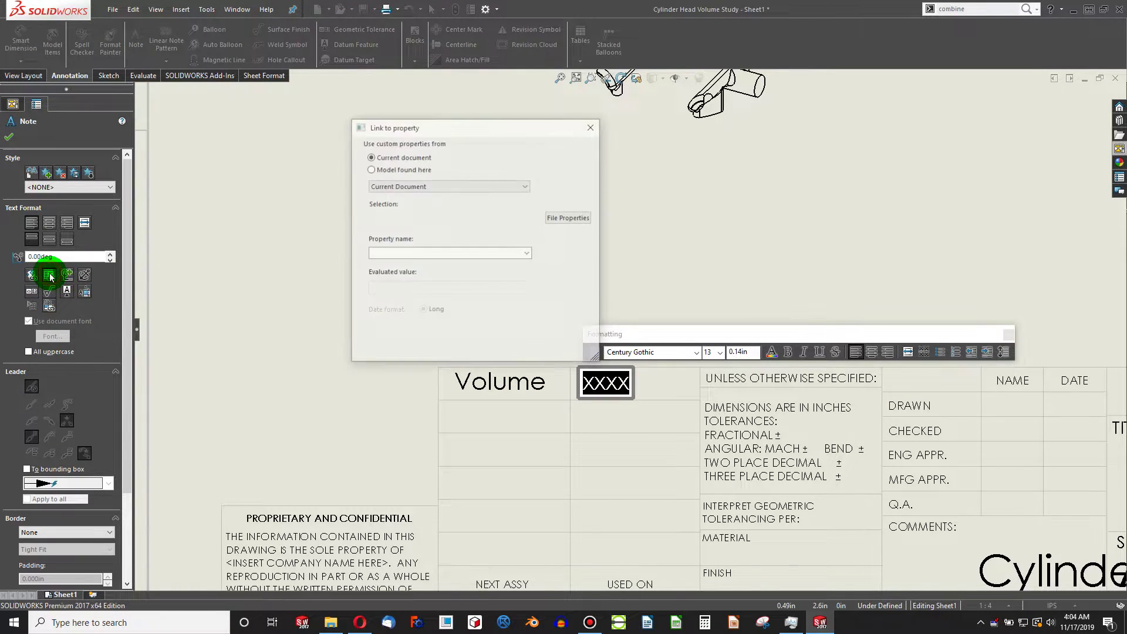
left_click(371, 170)
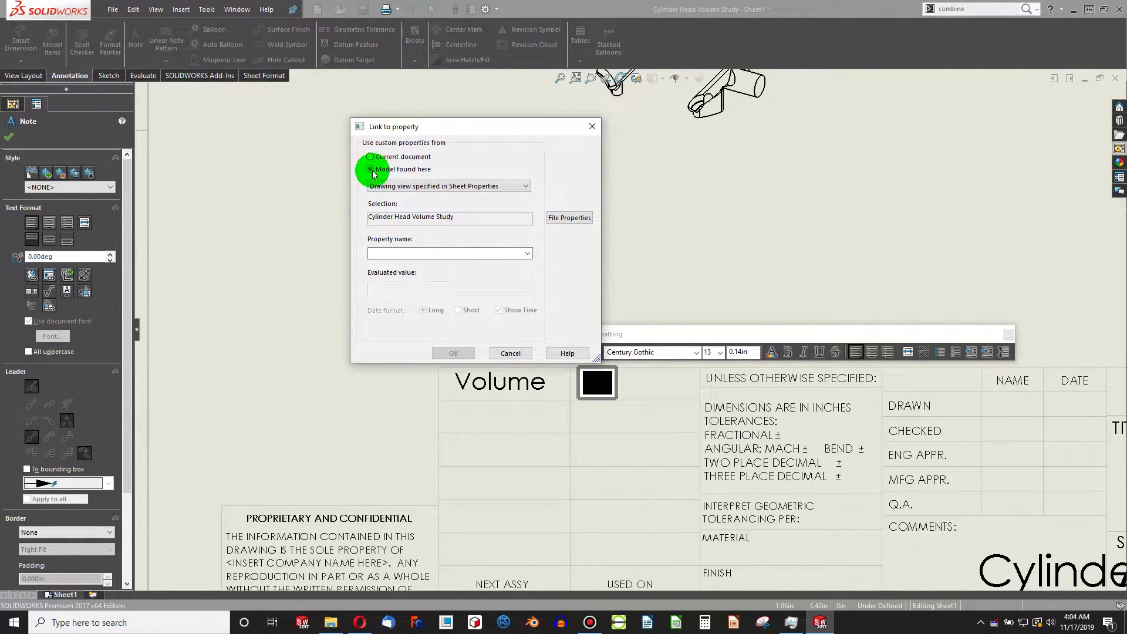
left_click(528, 253)
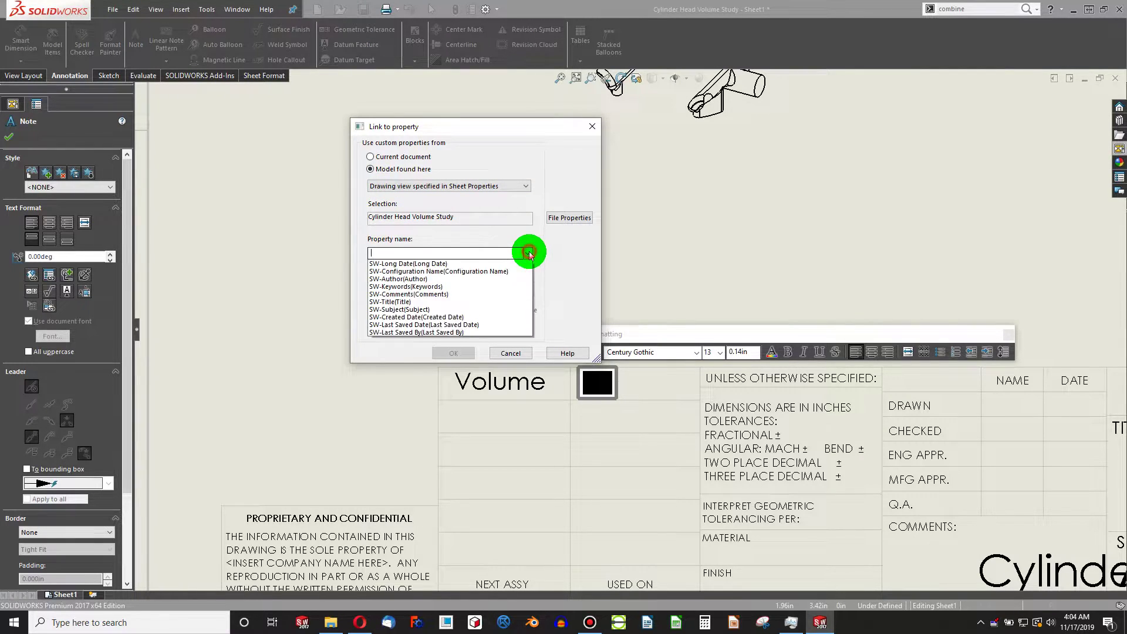
left_click(396, 261)
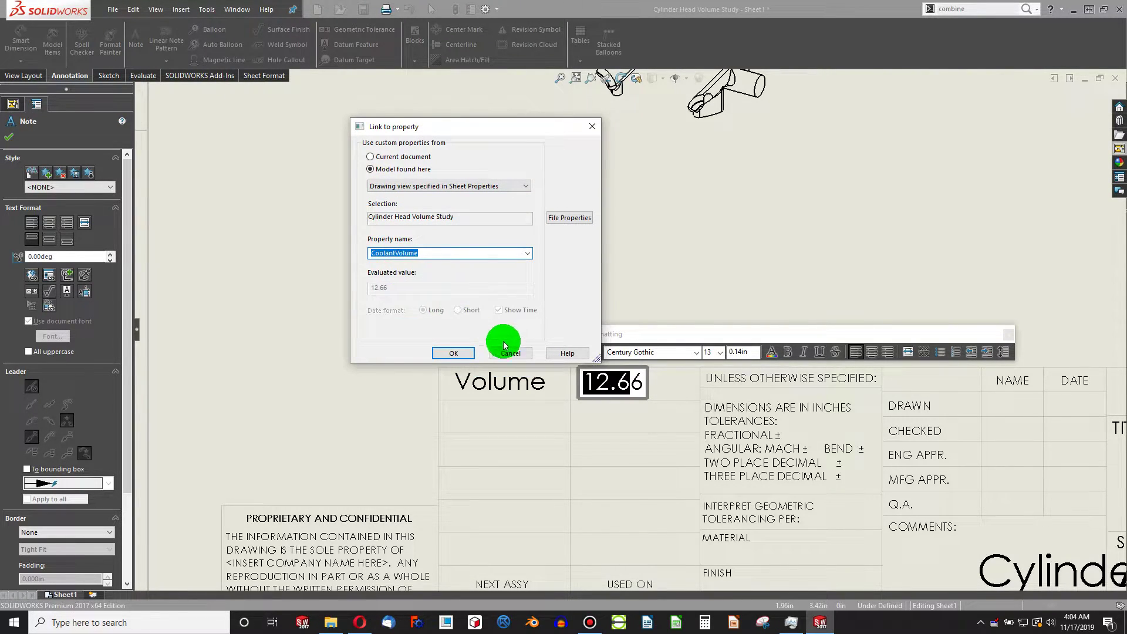
left_click(453, 353)
left_click(545, 272)
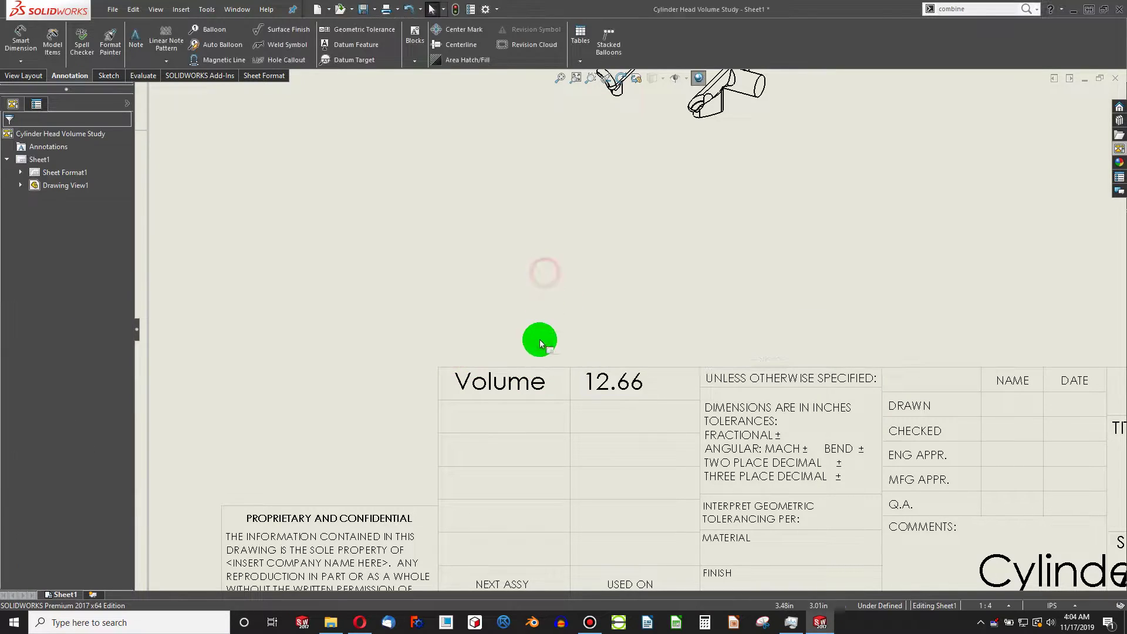
- Save the drawing as 'Drawing Example'
left_click(363, 11)
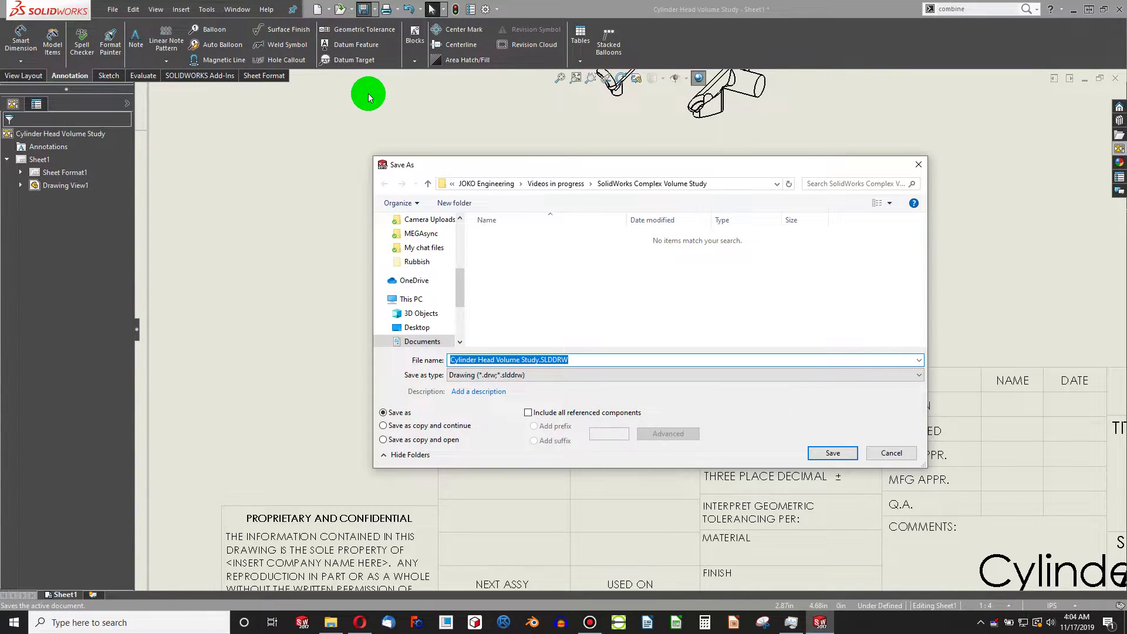
type("Drawin")
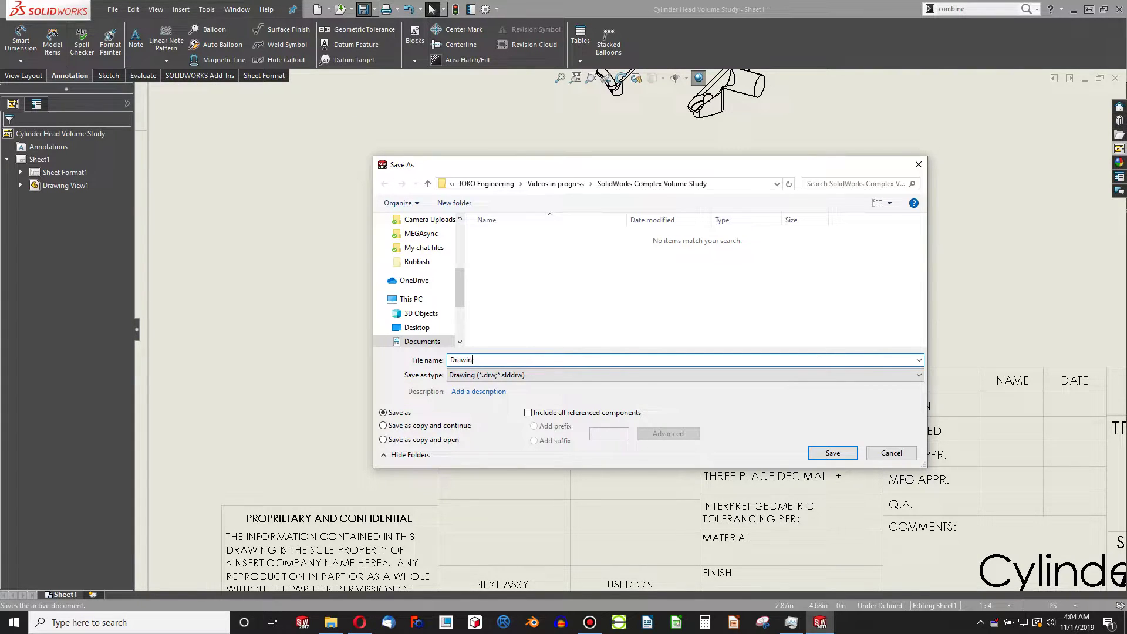
type("g Example")
key("Return")
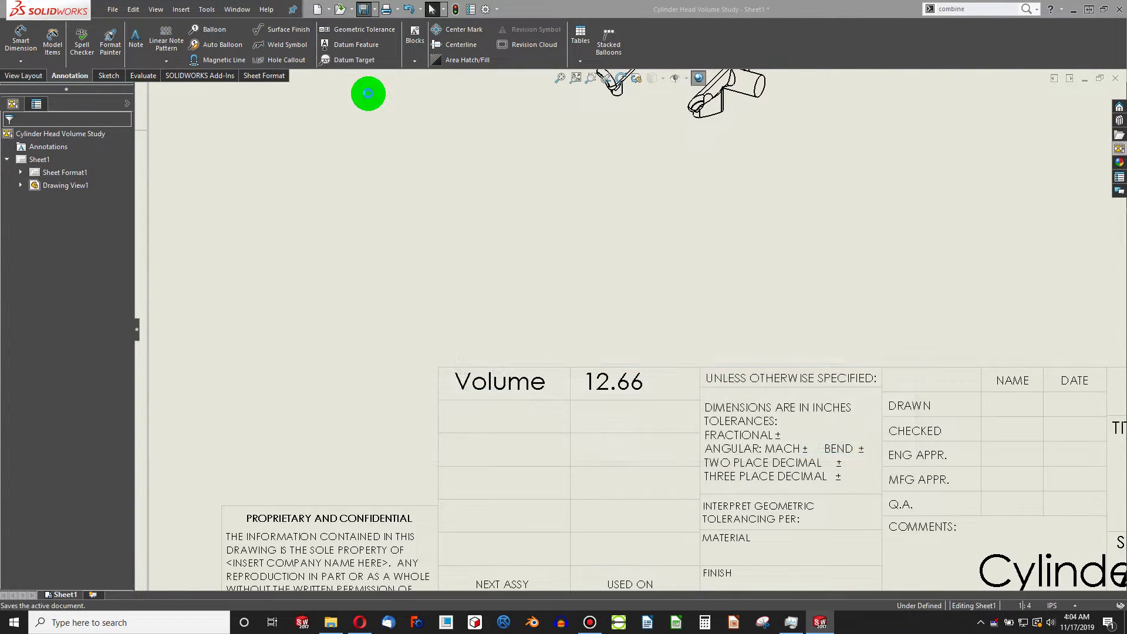
- Open the Cylinder Head Volume Study part from Drawing View1 and orbit it to another angle
right_click(714, 104)
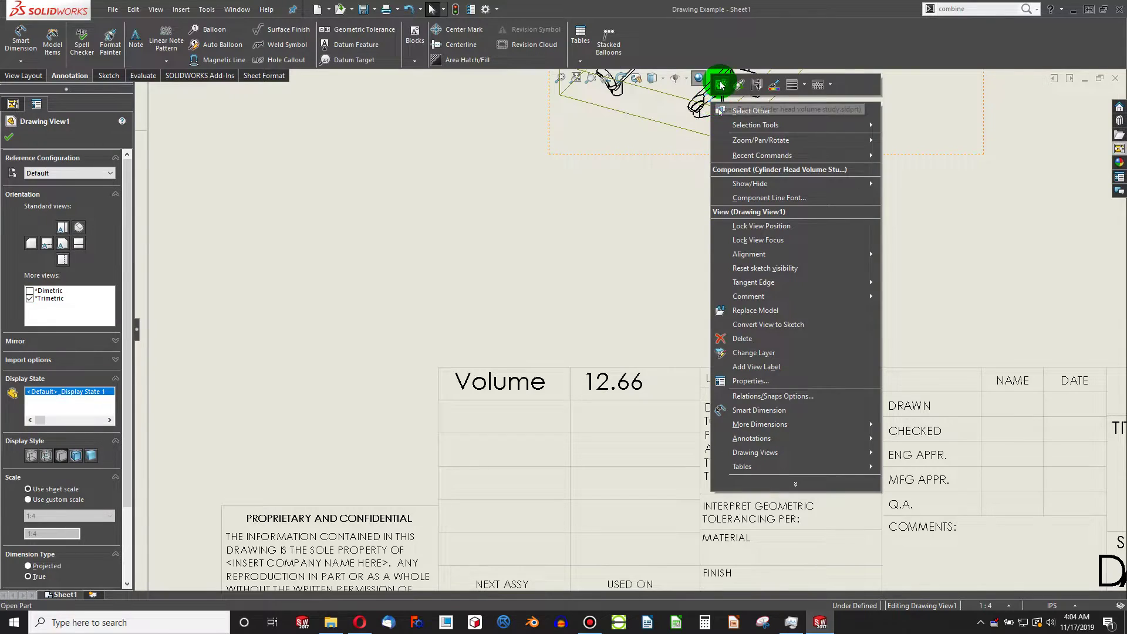
left_click(720, 84)
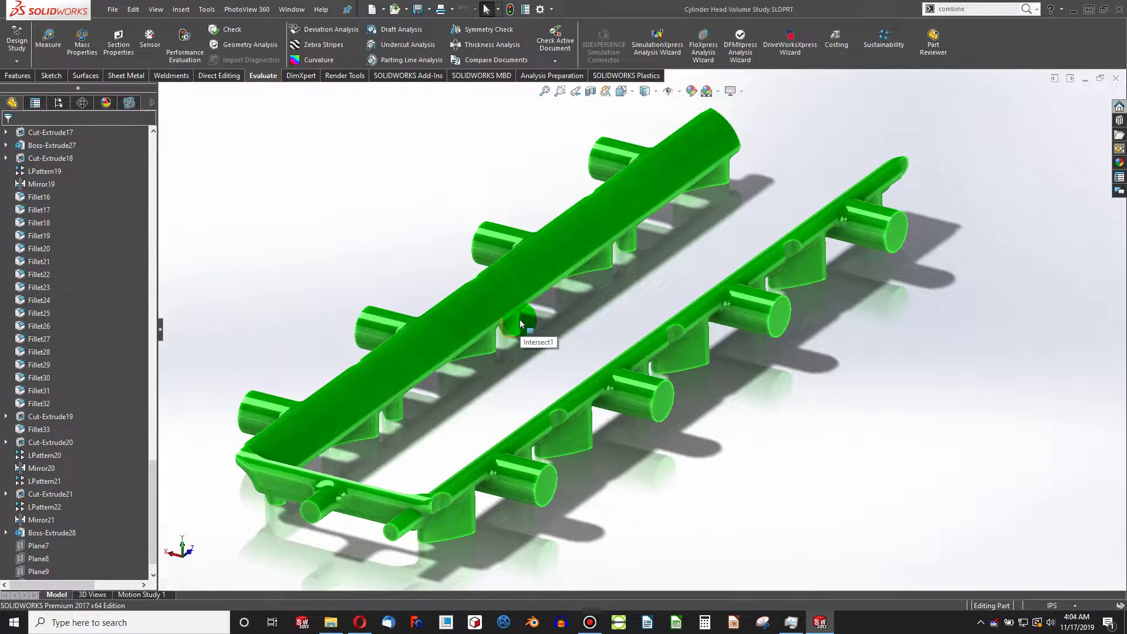
middle_click_drag(520, 323, 487, 333)
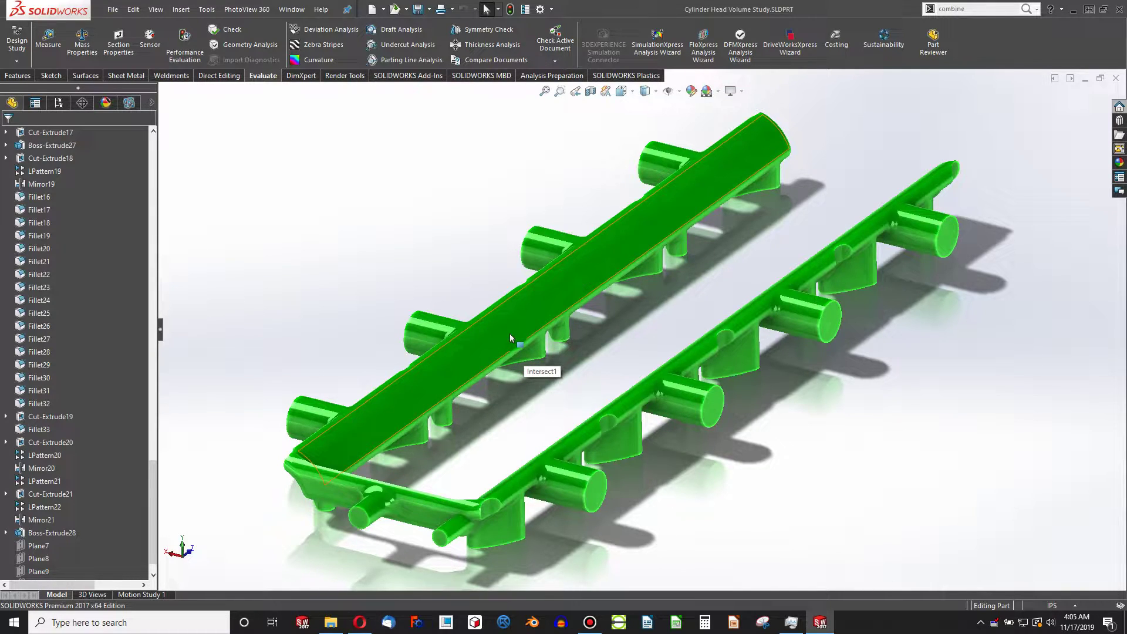
left_click(530, 386)
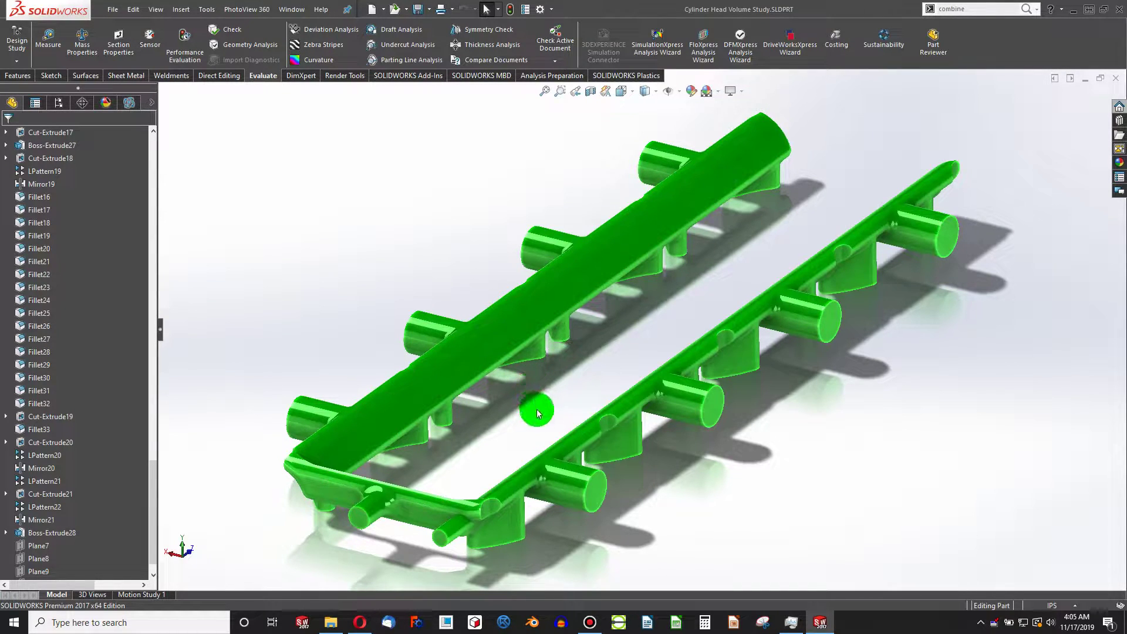
left_click(50, 77)
scroll(68, 176, "up", 10)
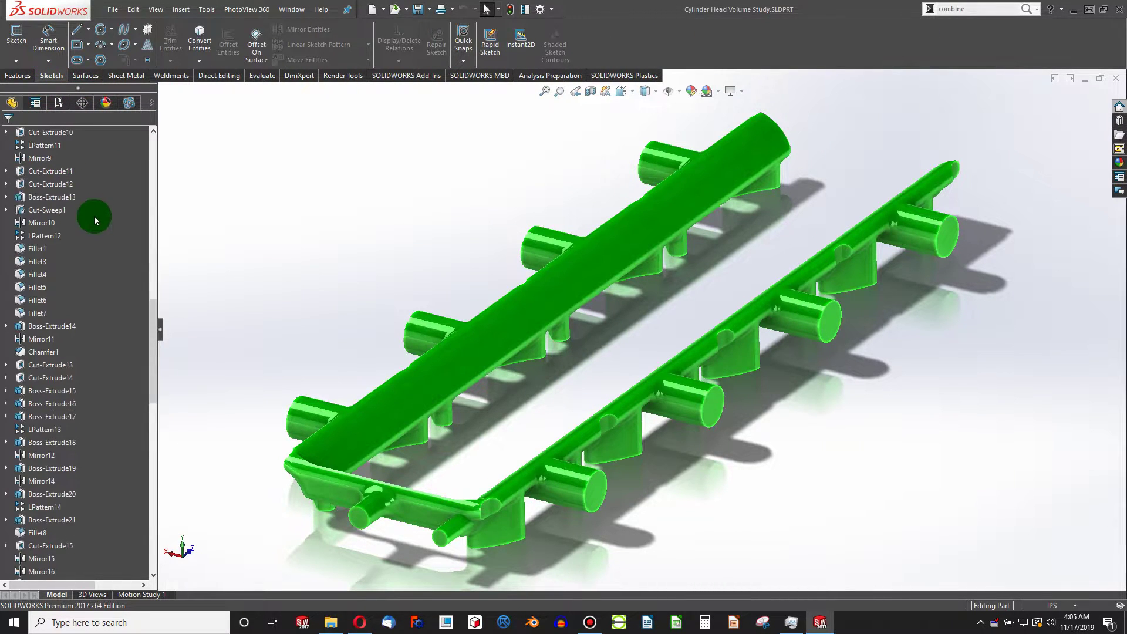
left_click_drag(151, 289, 139, 156)
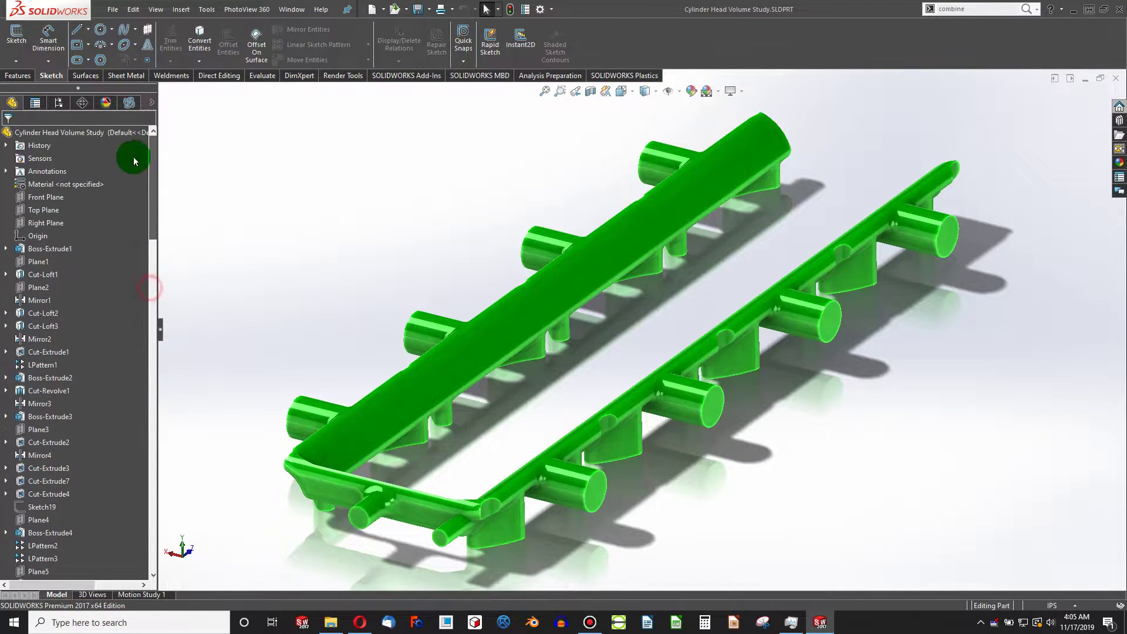
- Start a new sketch on the Front Plane and abandon an initial dimension attempt
left_click(45, 197)
left_click(18, 39)
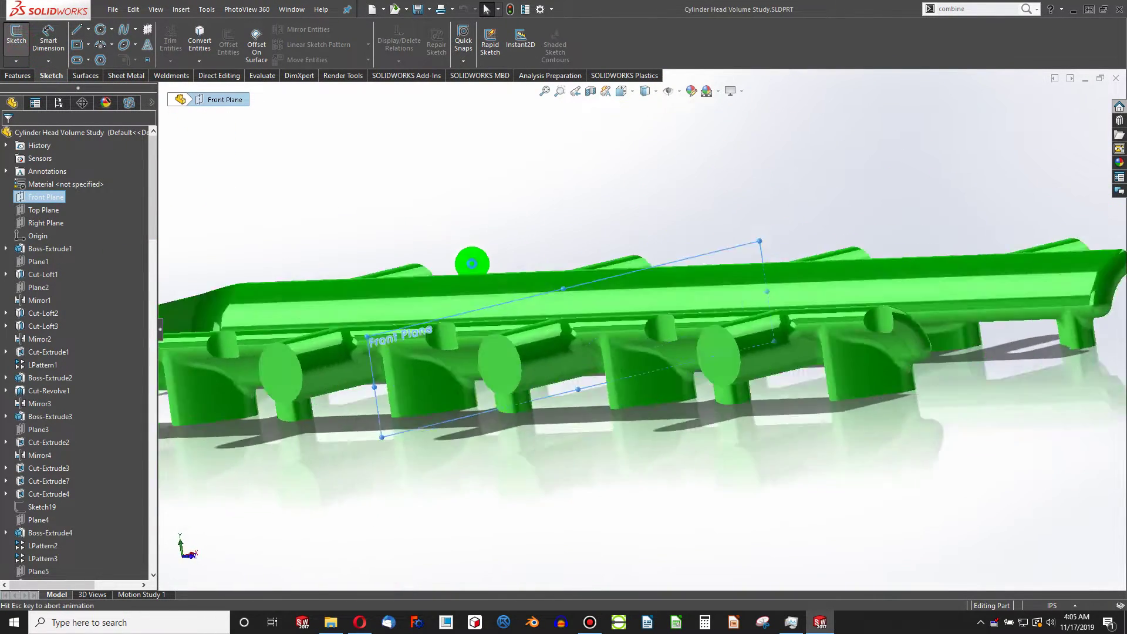
left_click(355, 201)
left_click(48, 40)
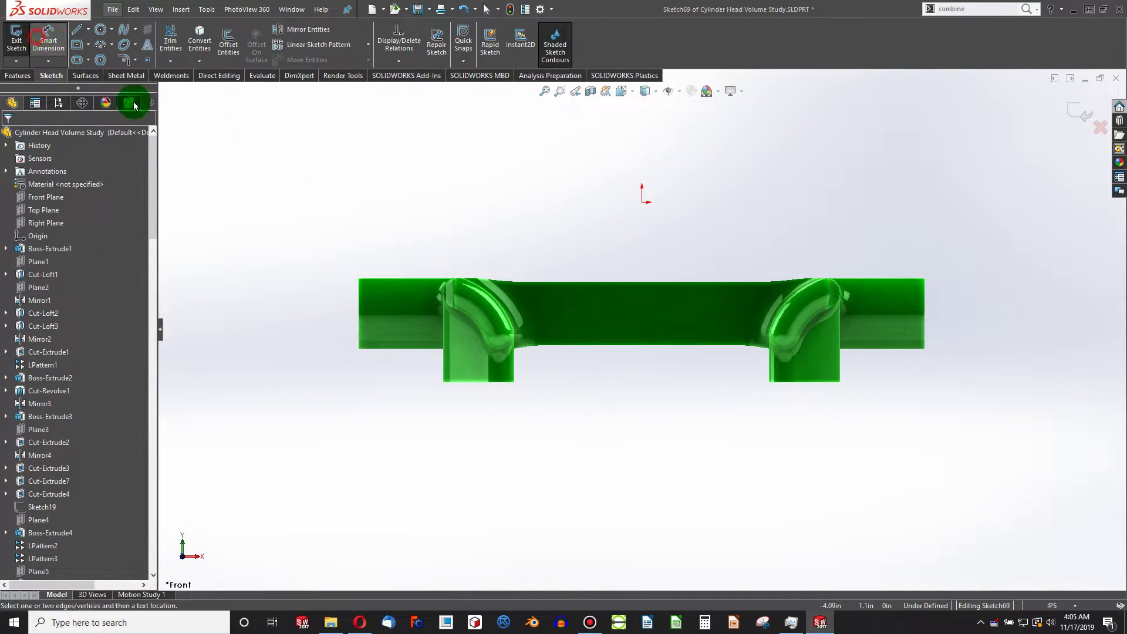
left_click(359, 278)
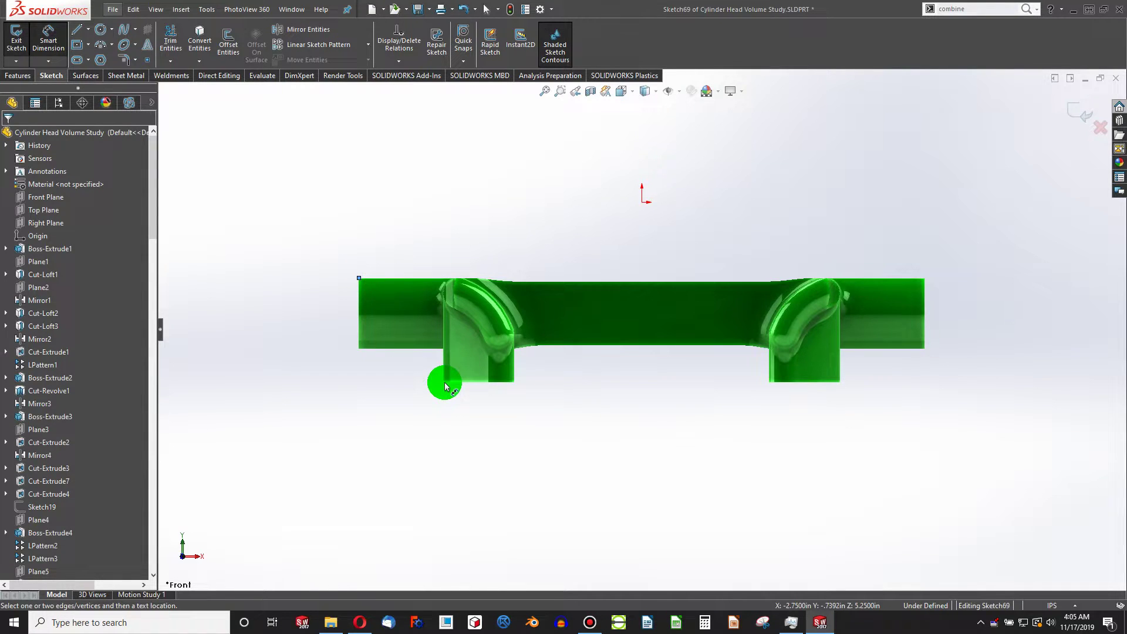
scroll(442, 386, "down", 4)
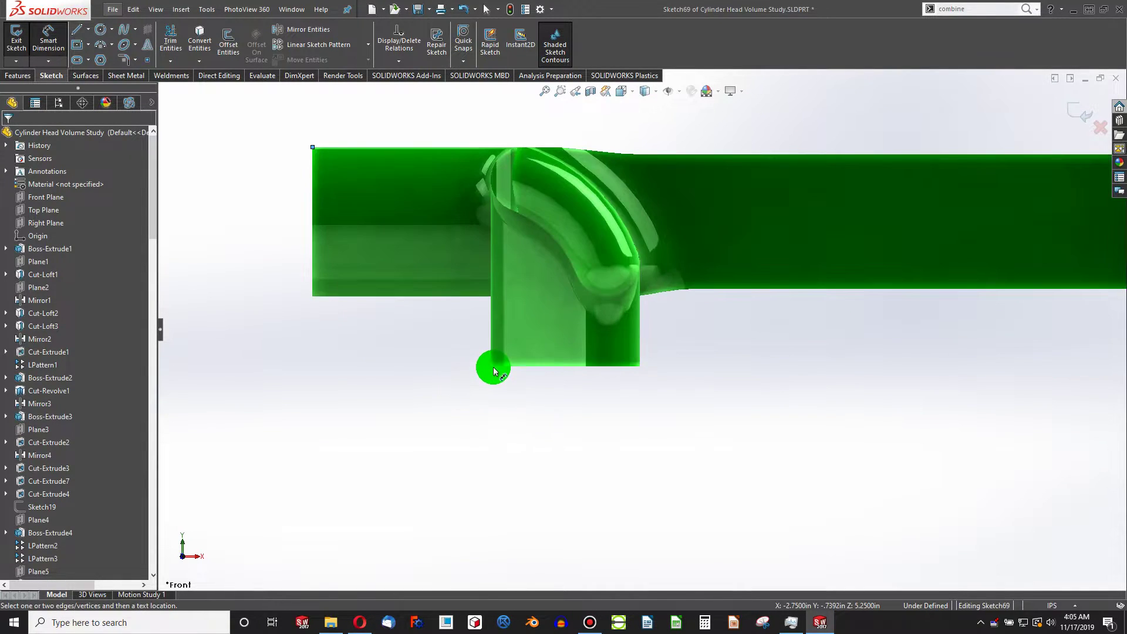
key("ctrl+s")
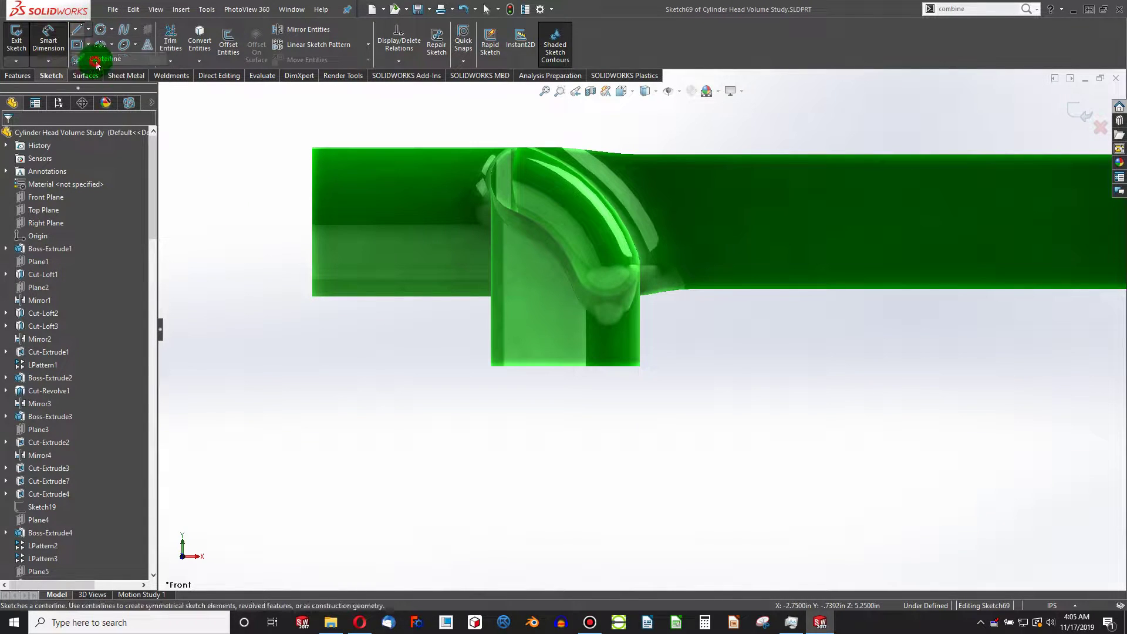
- Draw a vertical line down from the part's top-left corner, its lower end coincident with the bottom edge
left_click(82, 30)
left_click(313, 148)
left_click(312, 330)
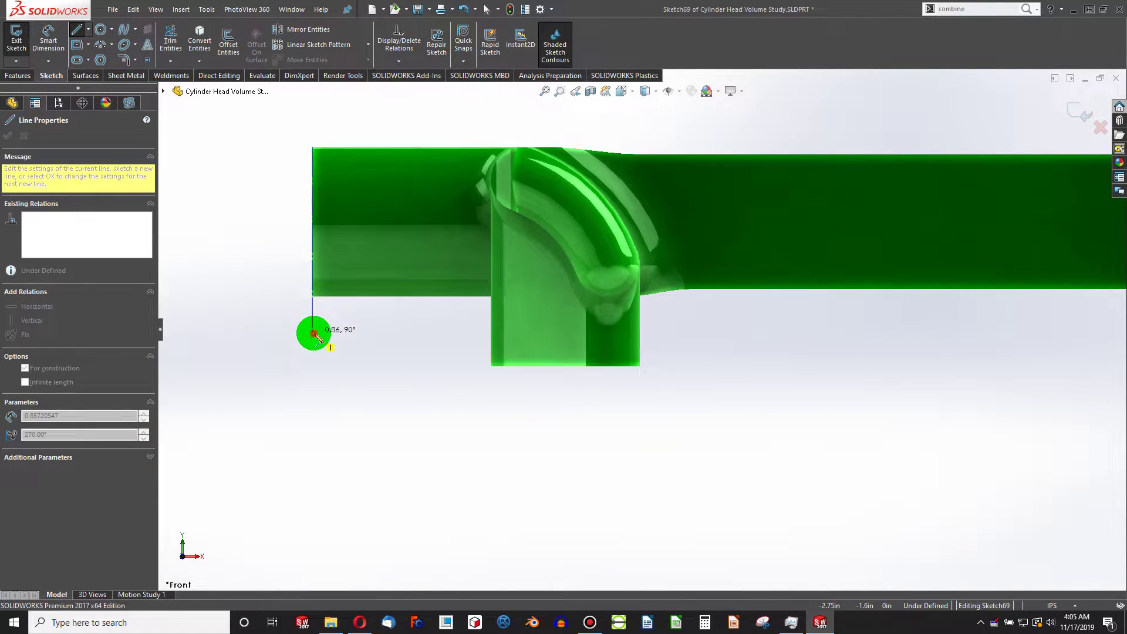
key("Escape")
left_click(313, 334)
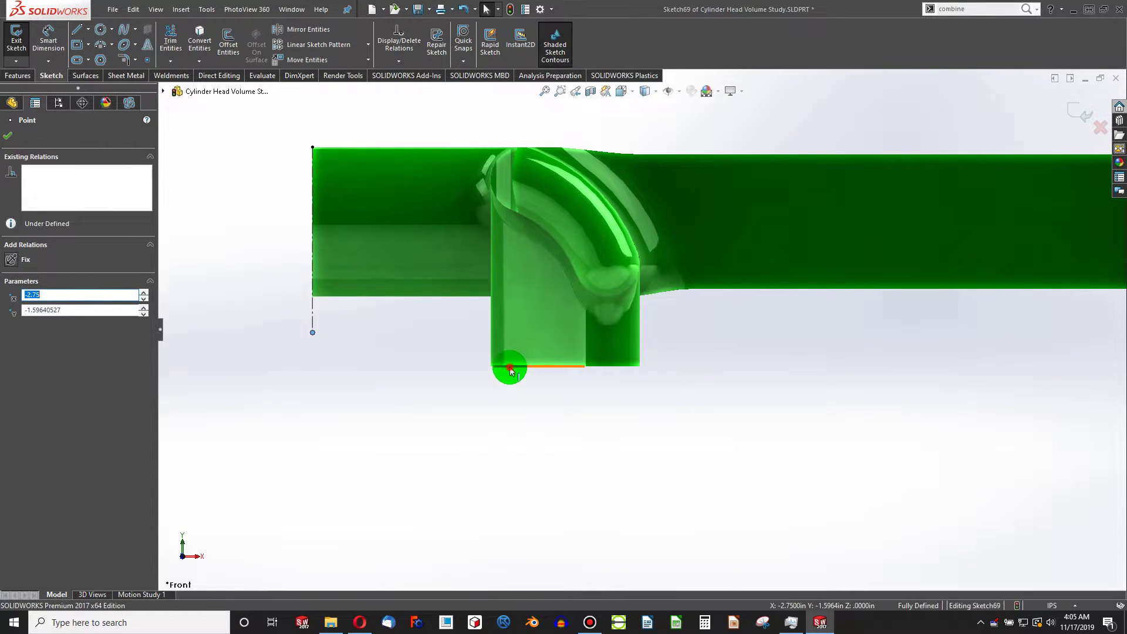
left_click(505, 366, "ctrl")
left_click(12, 340)
left_click(312, 448)
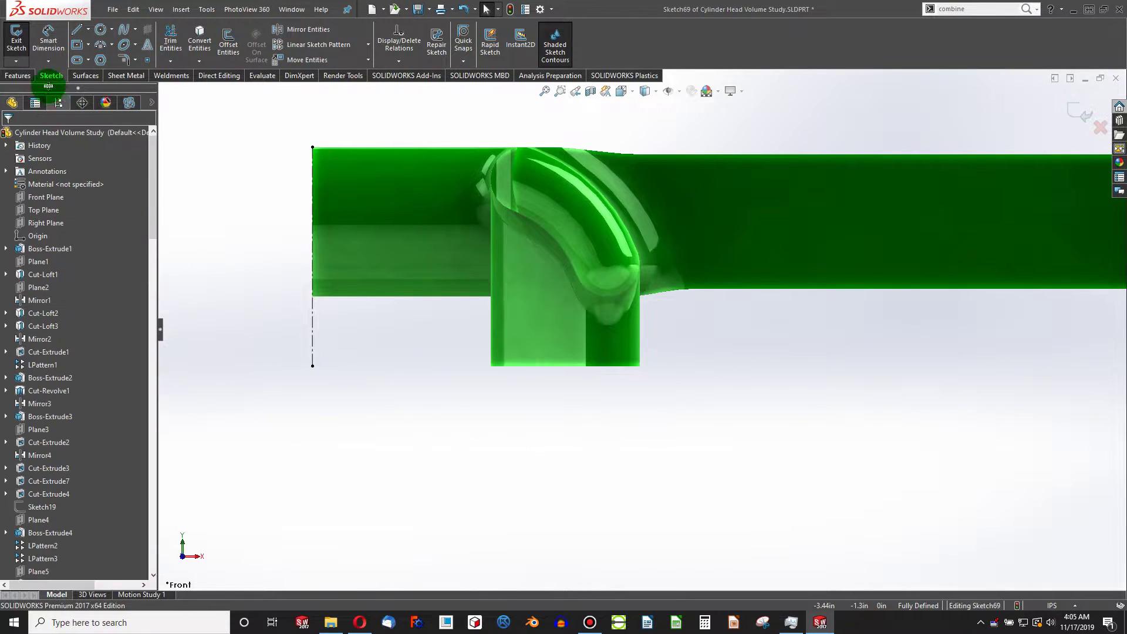
- Add a driven 1.01 dimension to the vertical line and edit its name
left_click(48, 40)
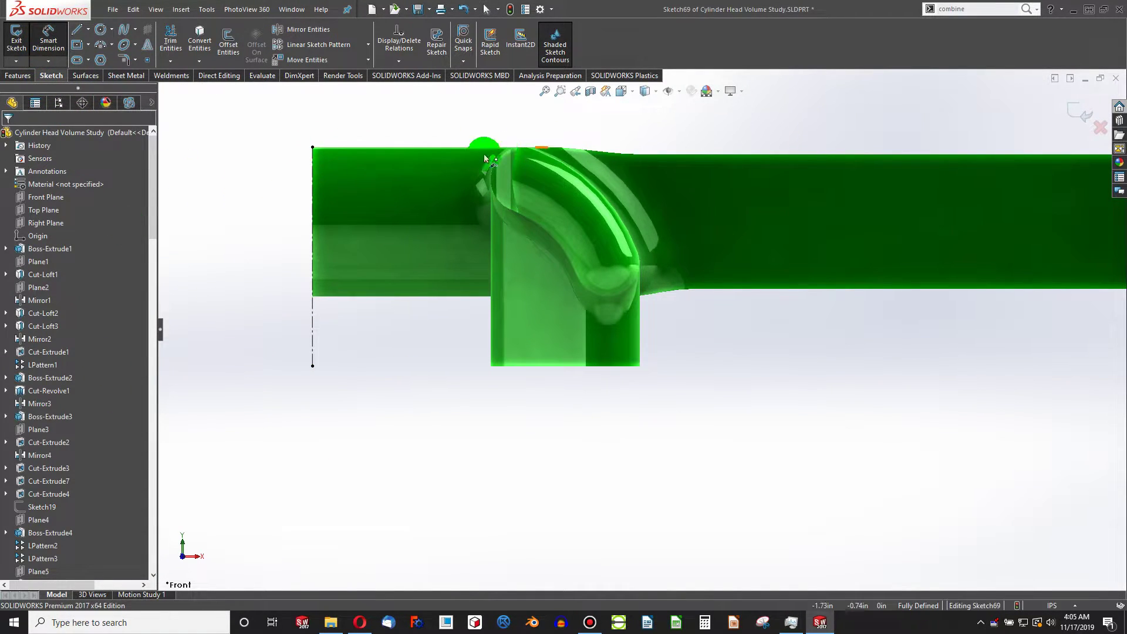
left_click(313, 313)
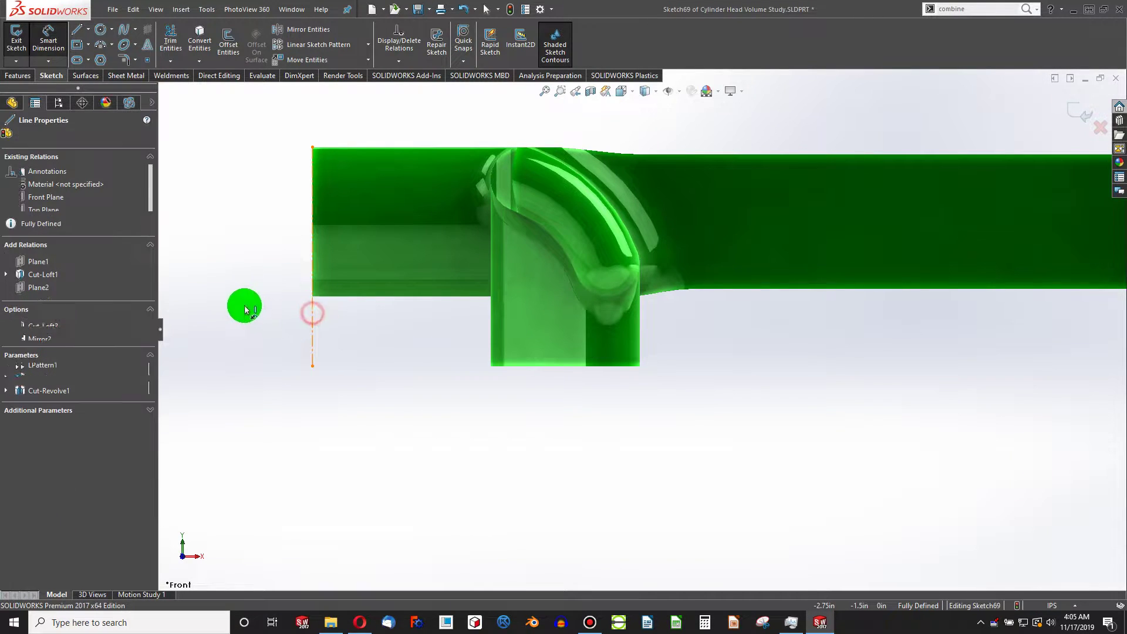
left_click(273, 291)
left_click(567, 327)
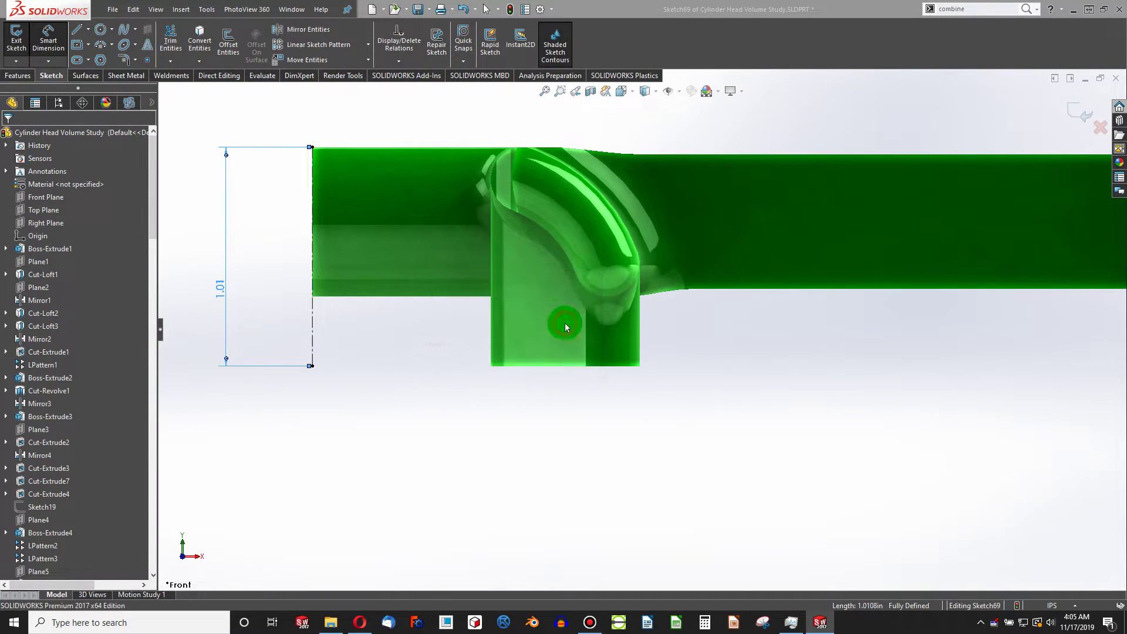
key("Escape")
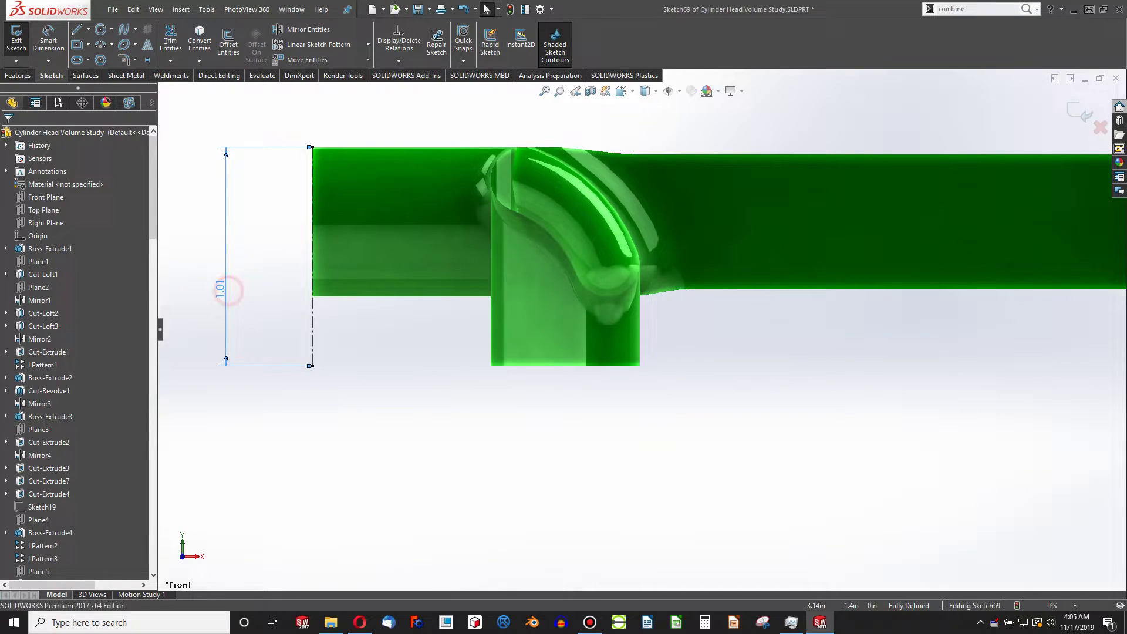
left_click(225, 287)
left_click(70, 305)
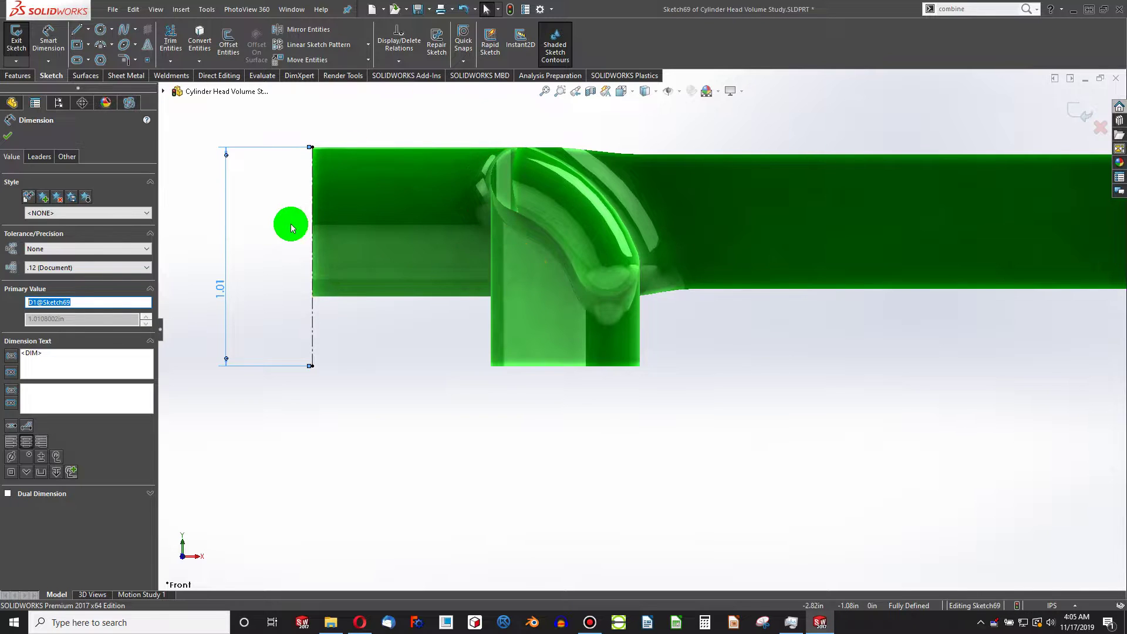
left_click(7, 135)
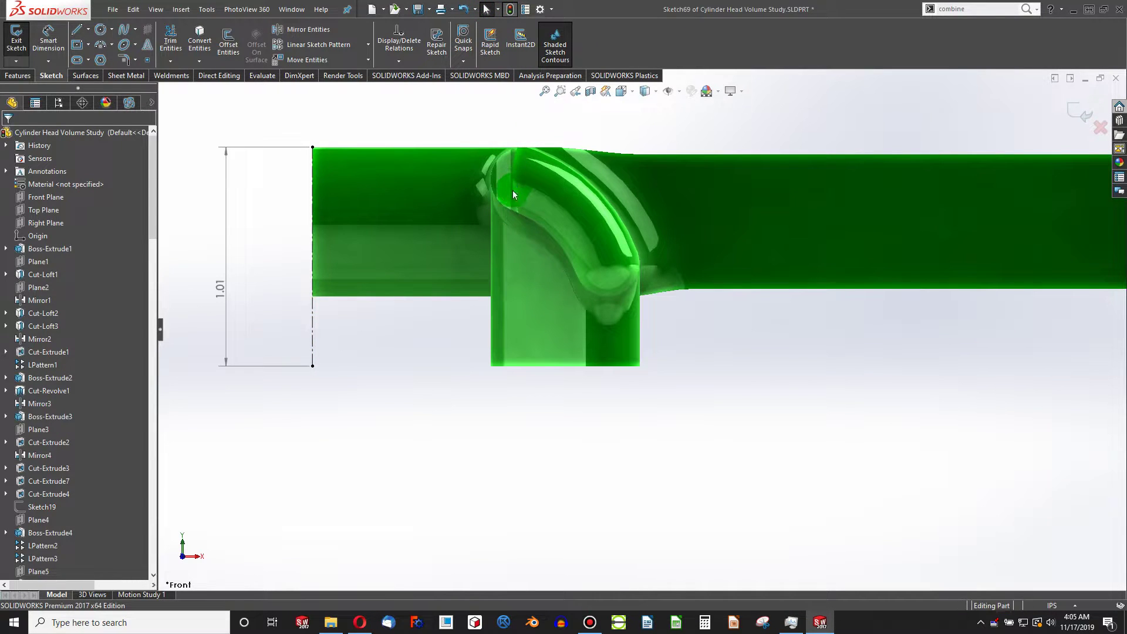
- Exit Sketch69, rebuild, and view the whole part from an oblique angle
key("ctrl+b")
key("f")
middle_click_drag(530, 228, 556, 277)
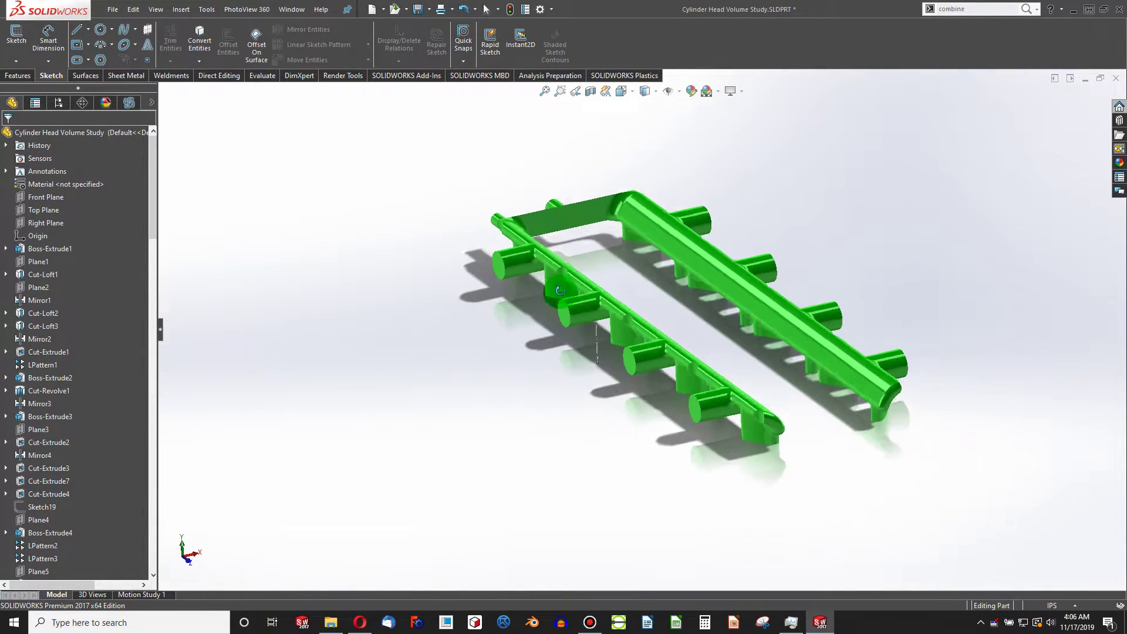
scroll(687, 334, "down", 5)
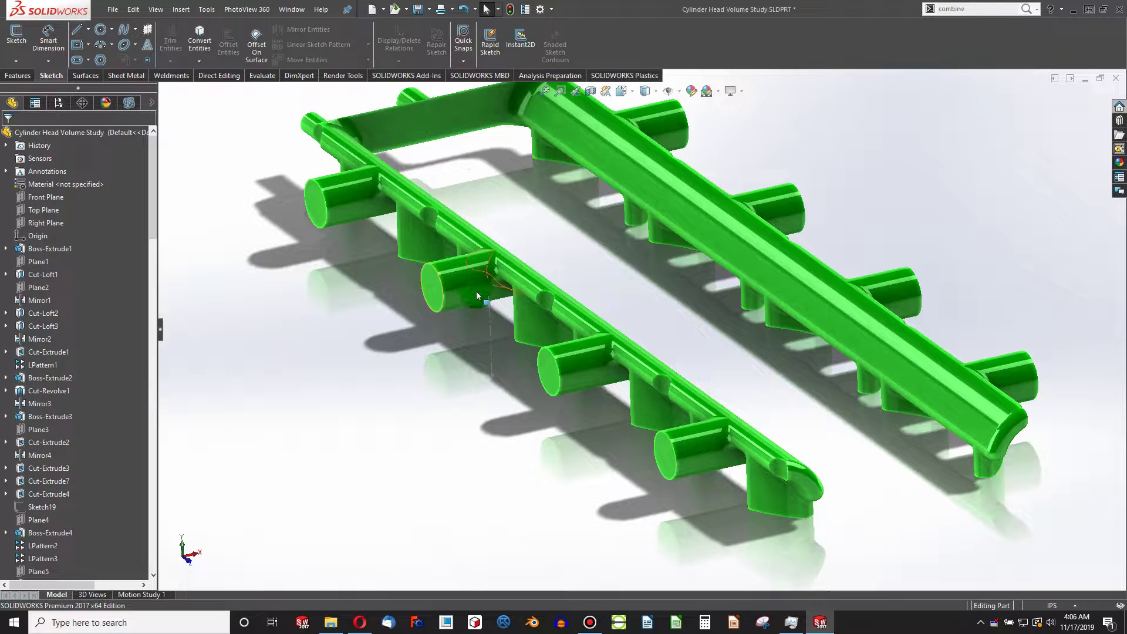
right_click(511, 305)
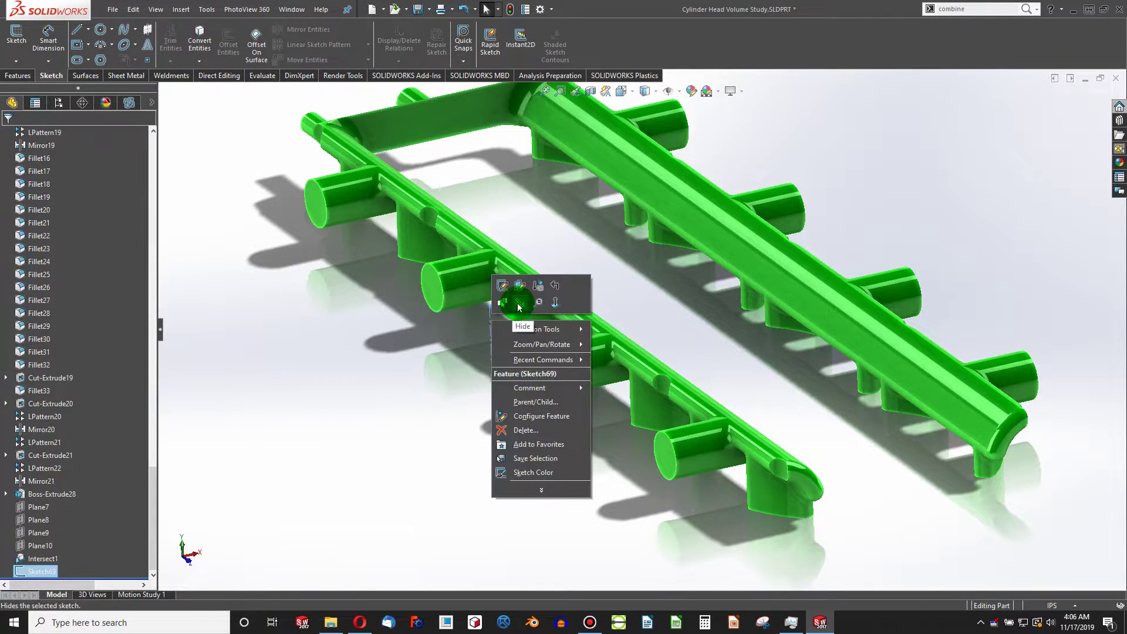
- Hide Sketch69 and start a new sketch on the Top Plane
left_click(329, 304)
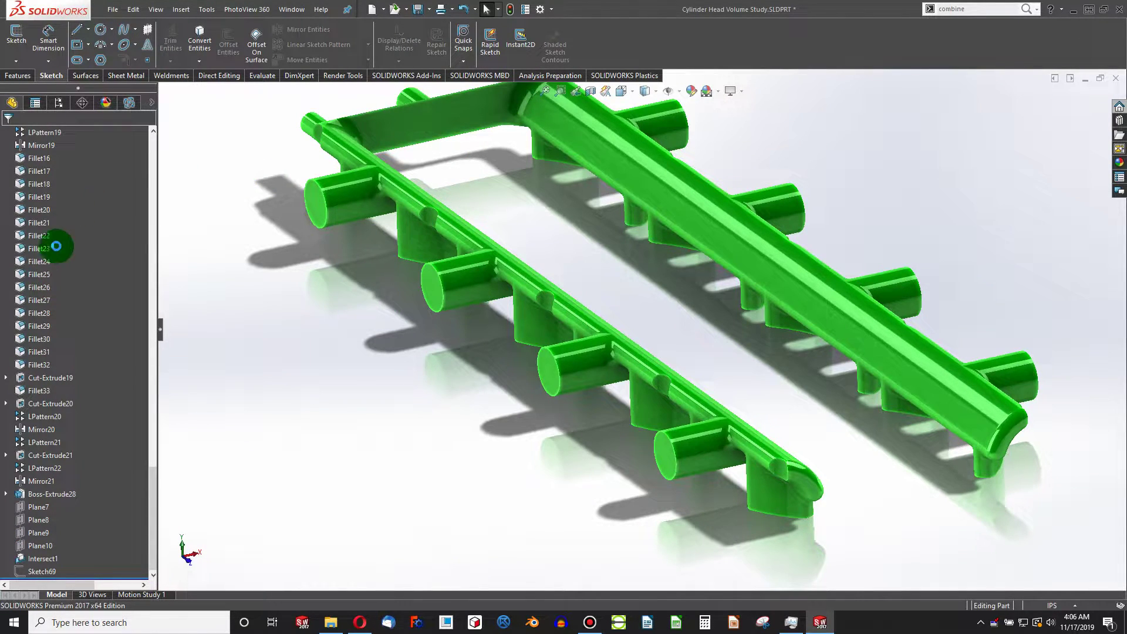
scroll(74, 258, "up", 6)
left_click_drag(154, 293, 121, 166)
left_click(33, 210)
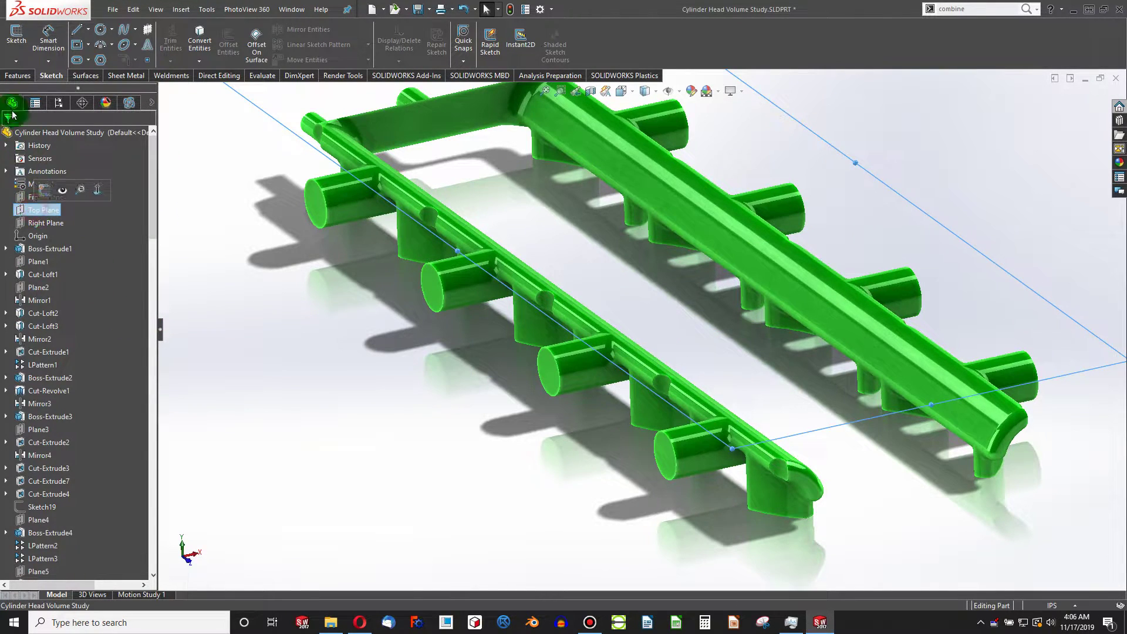
left_click(16, 36)
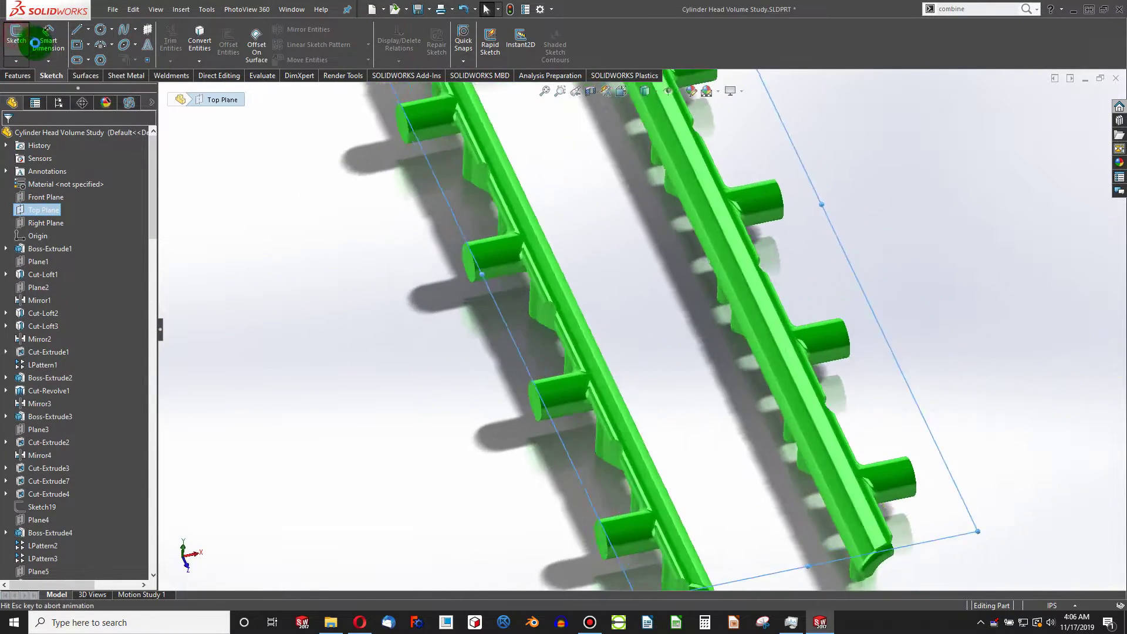
- Draw a center rectangle at the origin covering the whole part
left_click(76, 44)
left_click(643, 339)
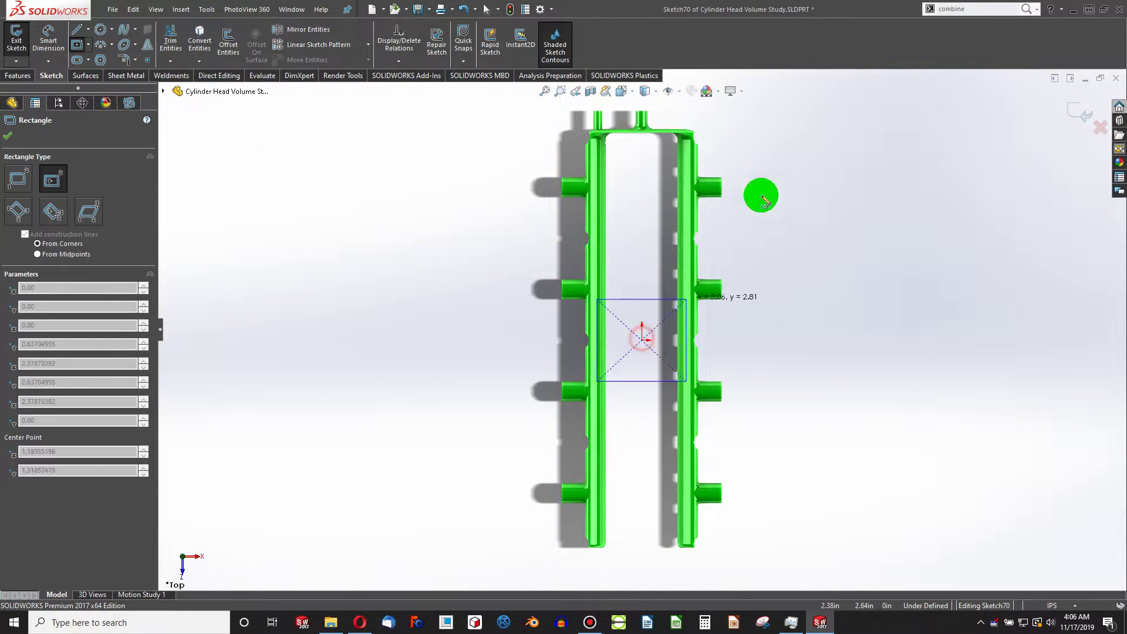
left_click(825, 83)
key("Escape")
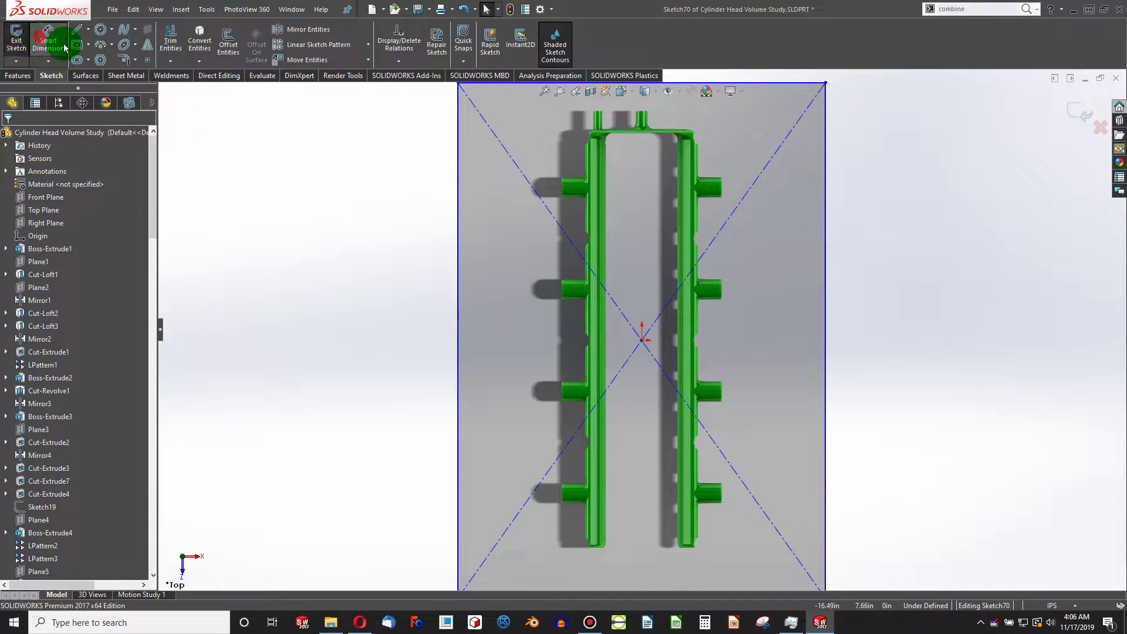
- Dimension the rectangle's left edge and top edge each 1.00 from the pipe stubs
left_click(562, 291)
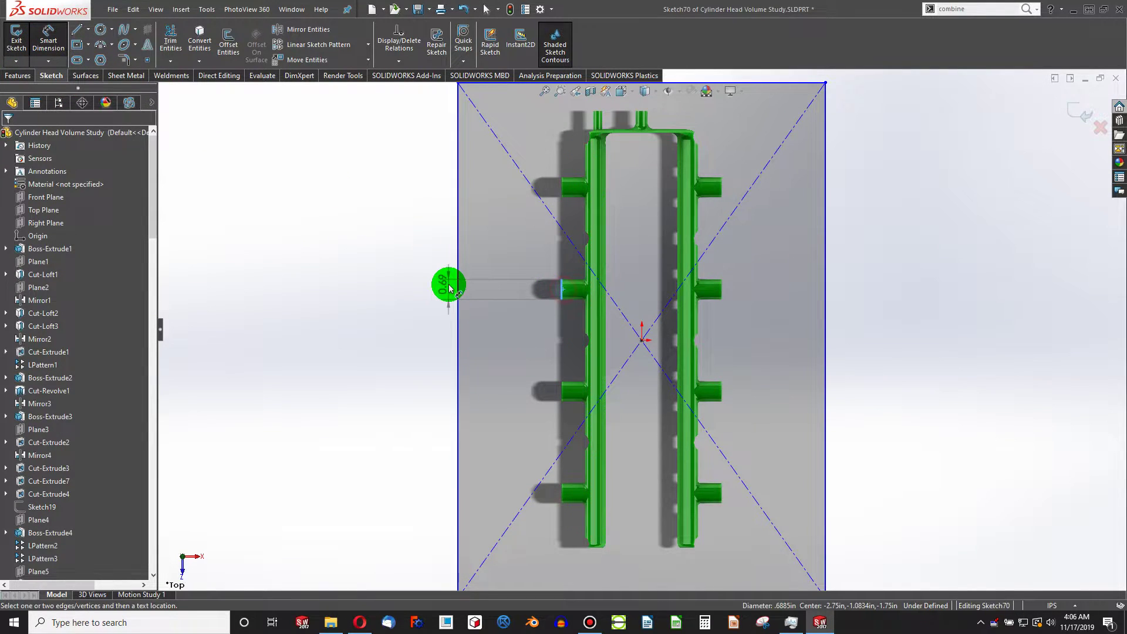
left_click(458, 283)
left_click(390, 290)
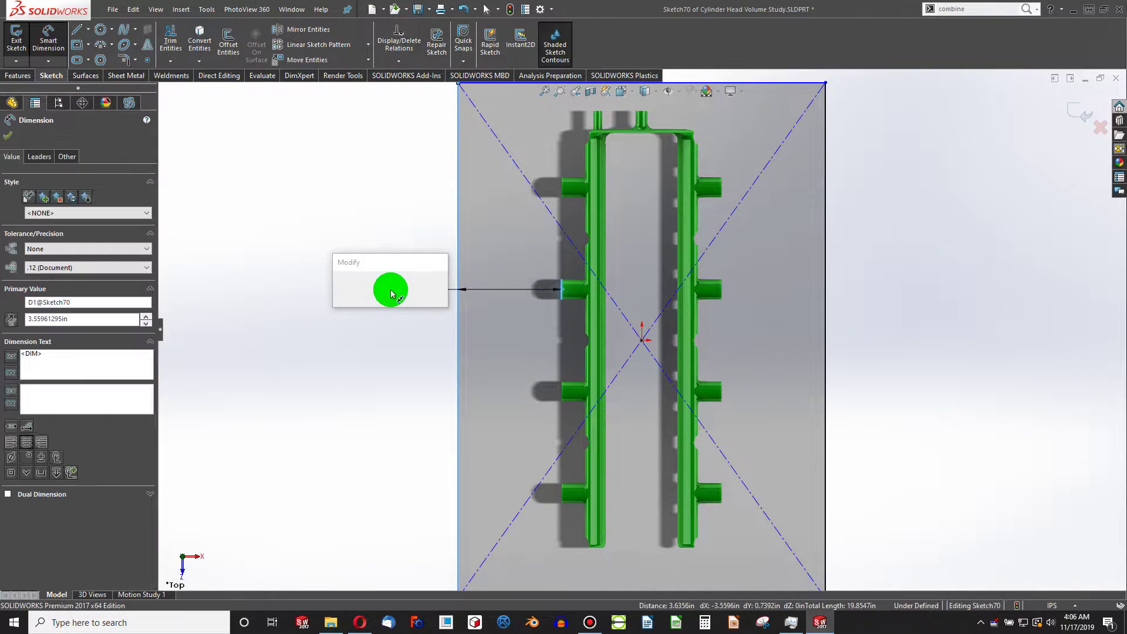
type("1")
key("Return")
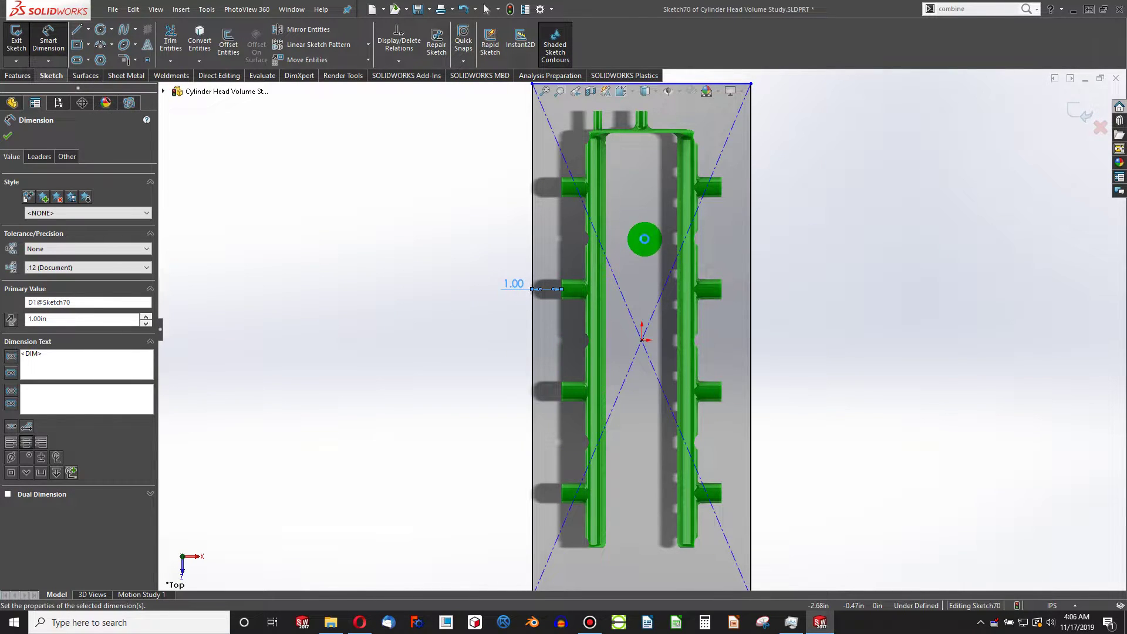
key("f")
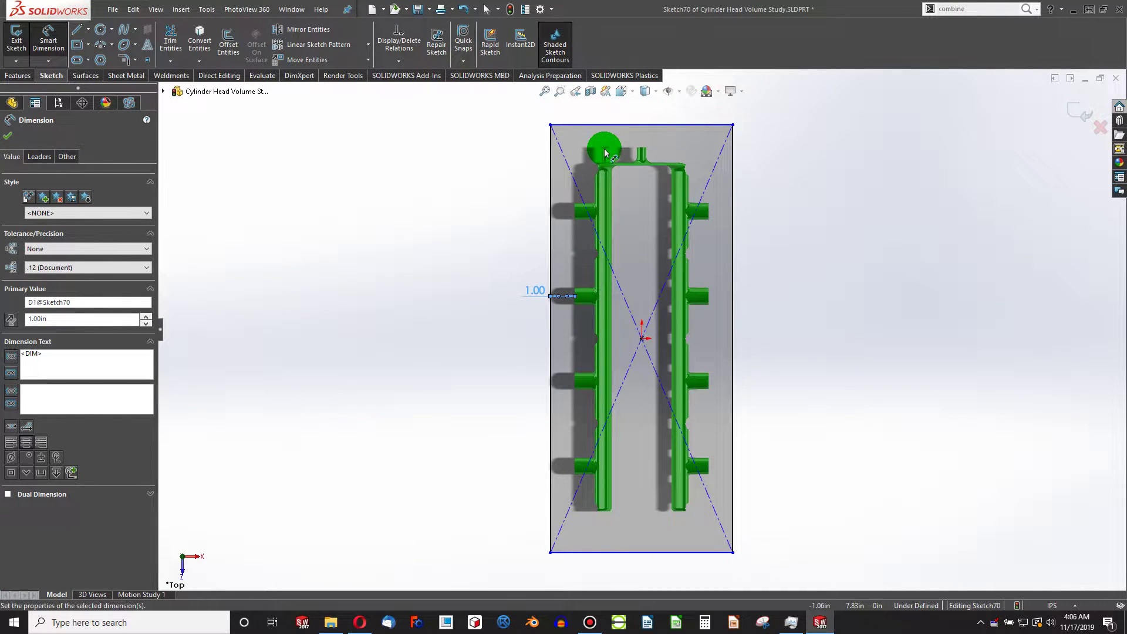
left_click(604, 149)
left_click(595, 124)
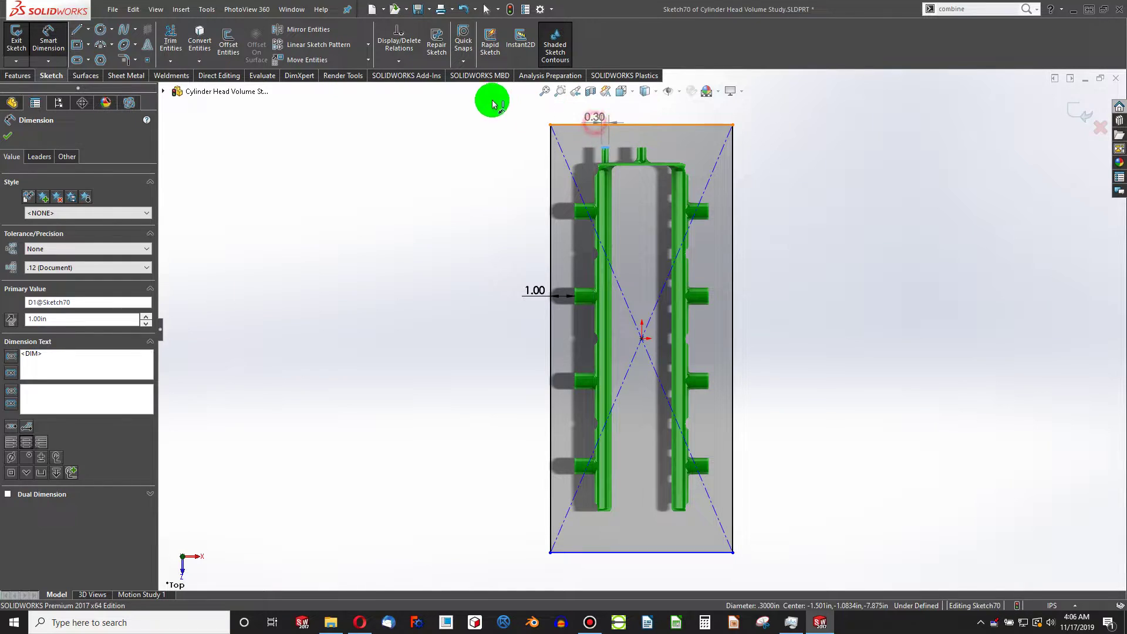
left_click(442, 126)
type("1")
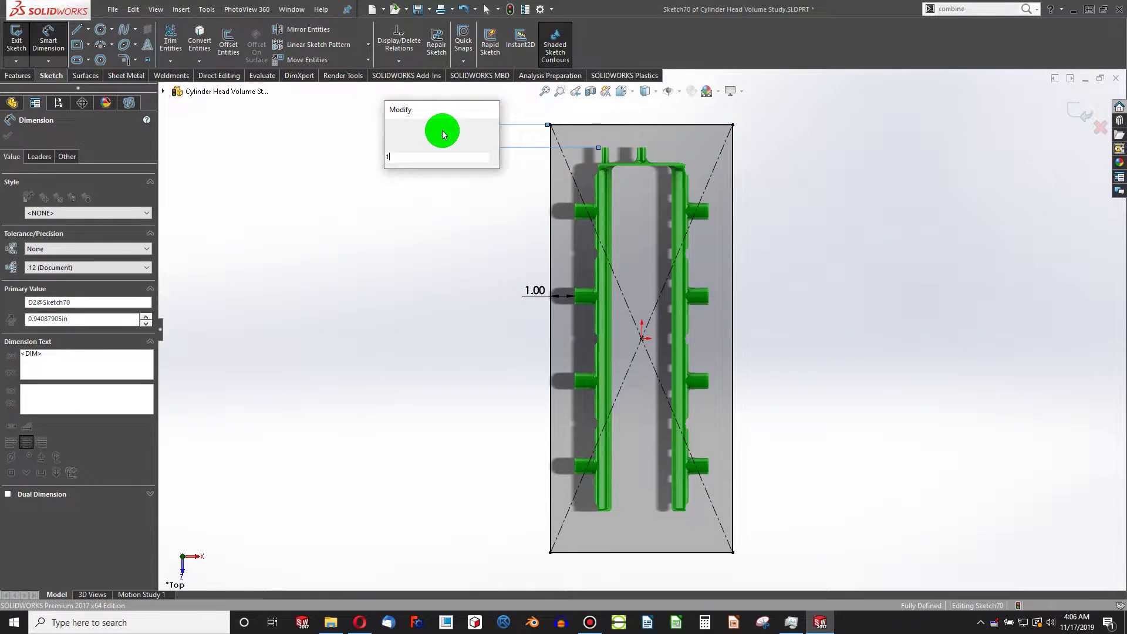
key("Return")
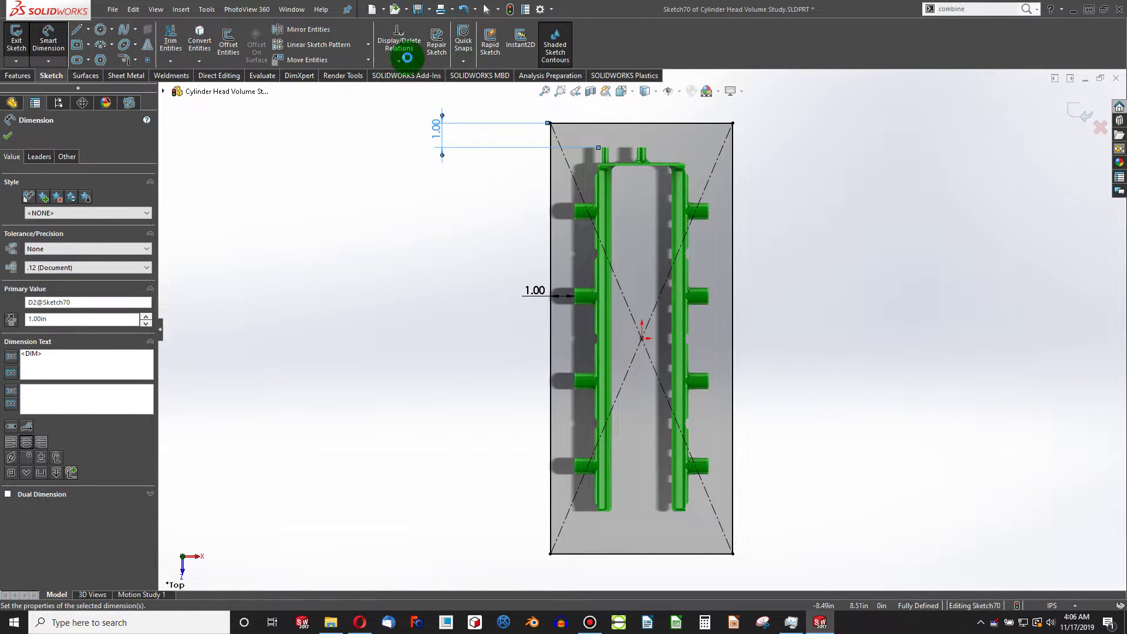
left_click(16, 76)
- Extrude-cut Sketch70 to a 0.10 in offset from the picked part face, keeping all bodies
left_click(174, 44)
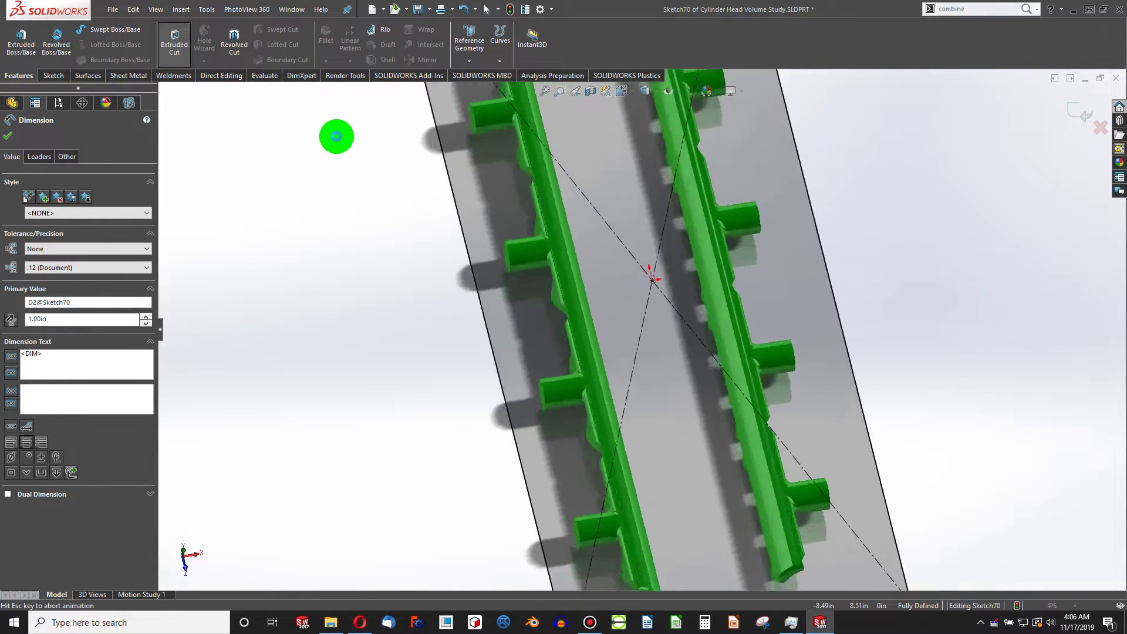
scroll(562, 371, "down", 4)
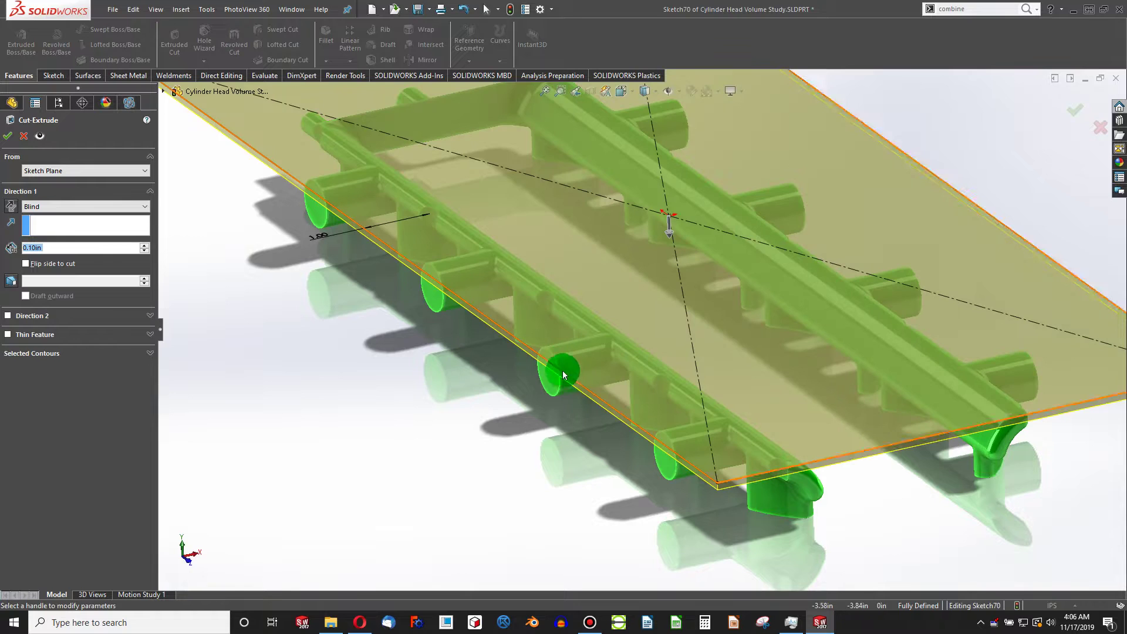
middle_click_drag(584, 352, 576, 252)
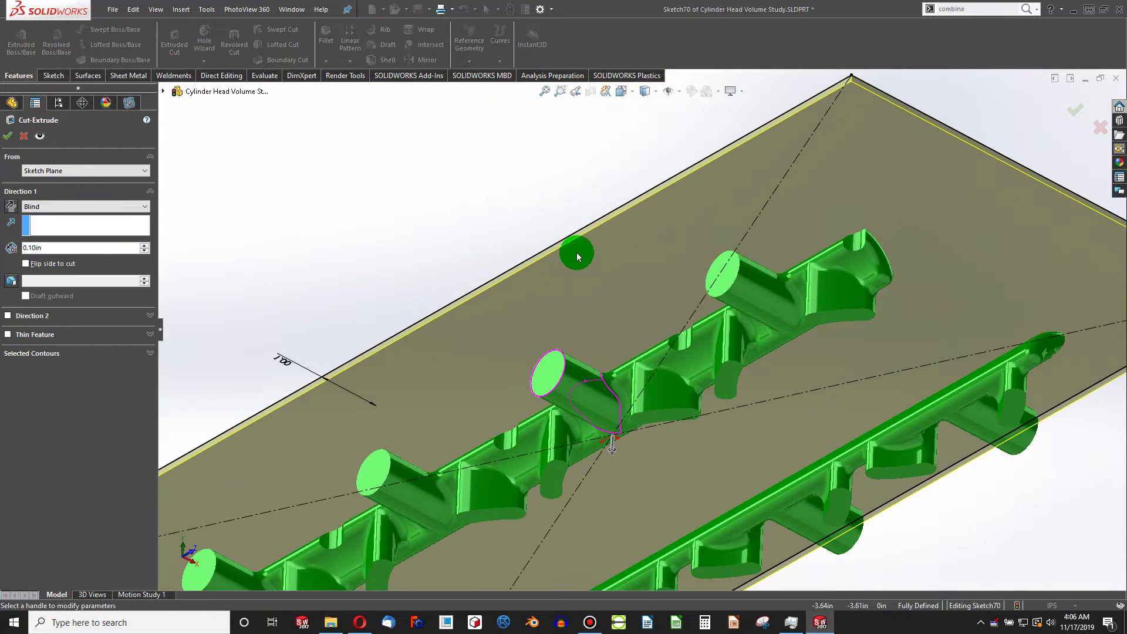
left_click(48, 206)
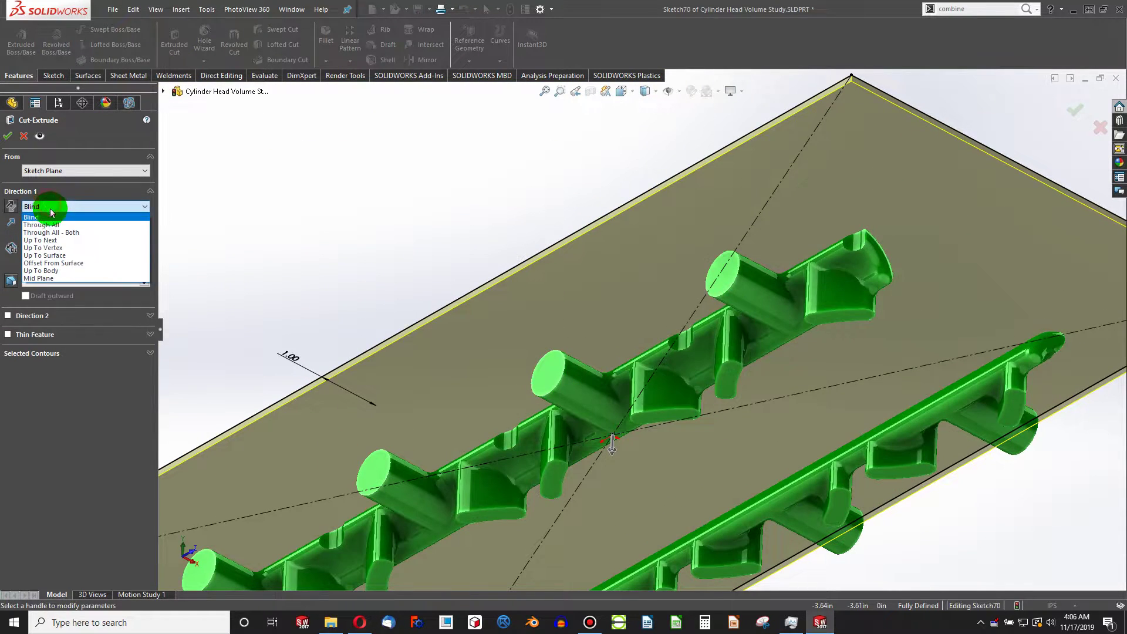
left_click(68, 262)
left_click(552, 483)
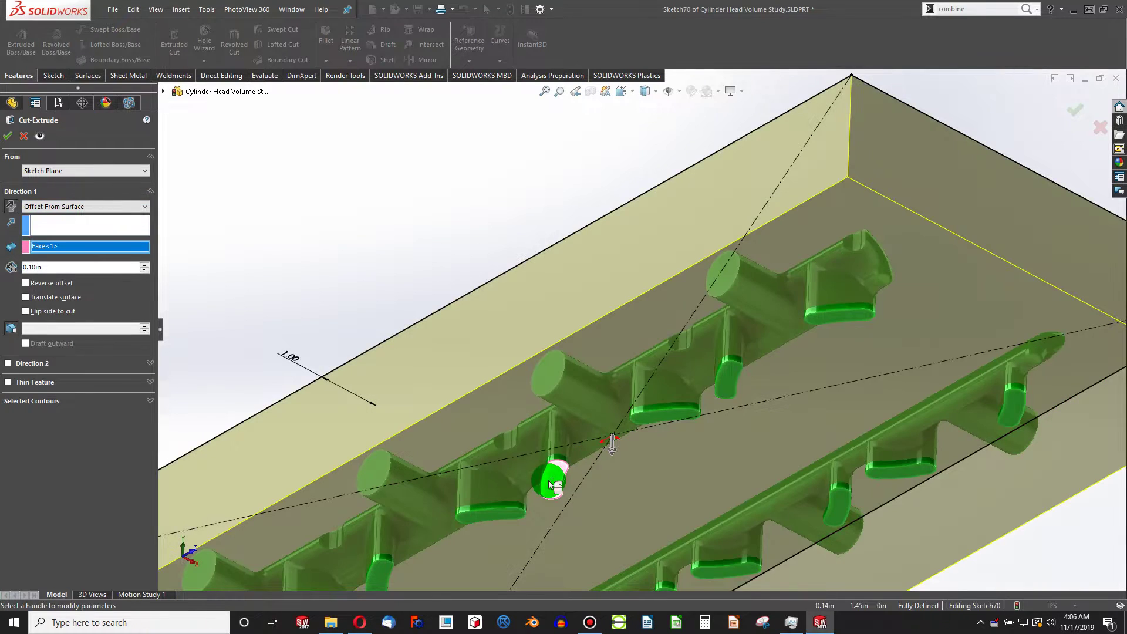
middle_click_drag(554, 478, 548, 548)
left_click(8, 140)
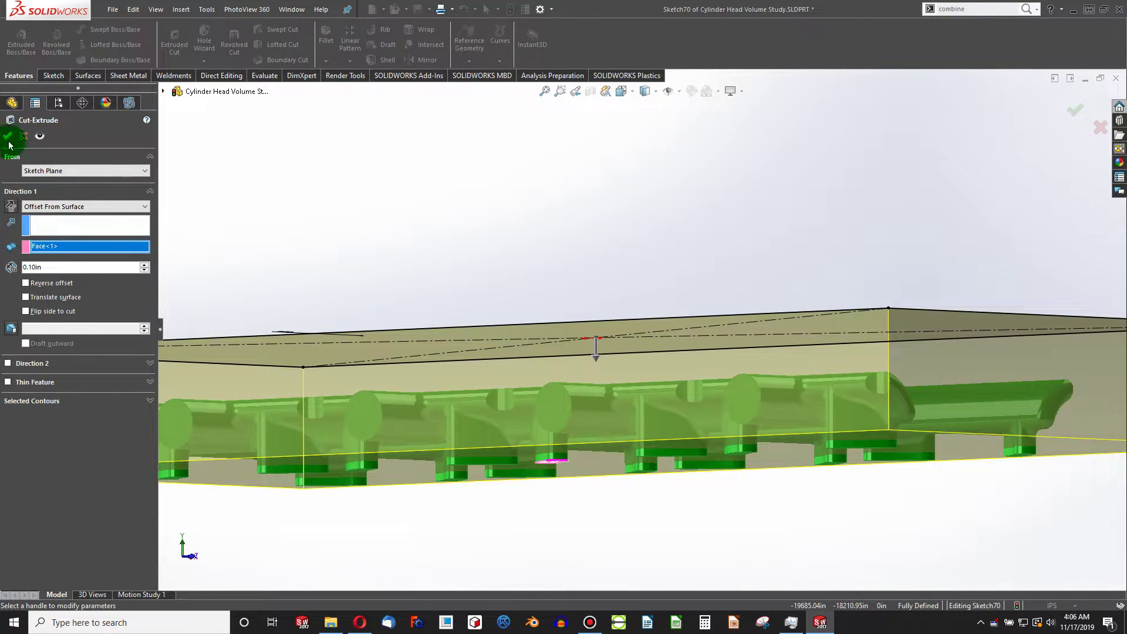
left_click(9, 140)
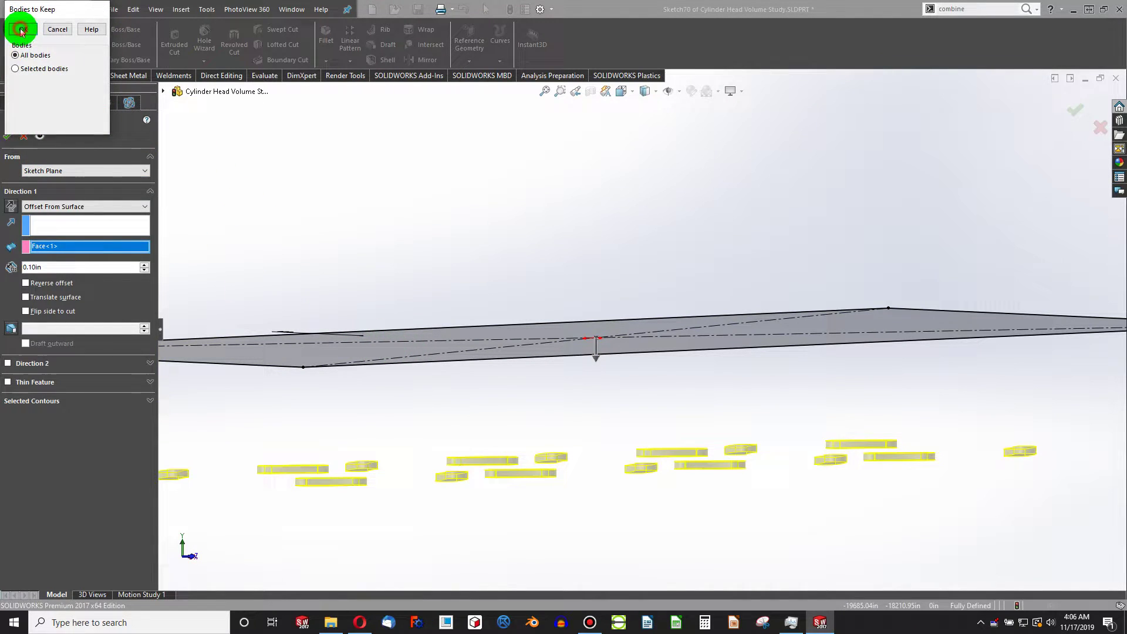
left_click(21, 29)
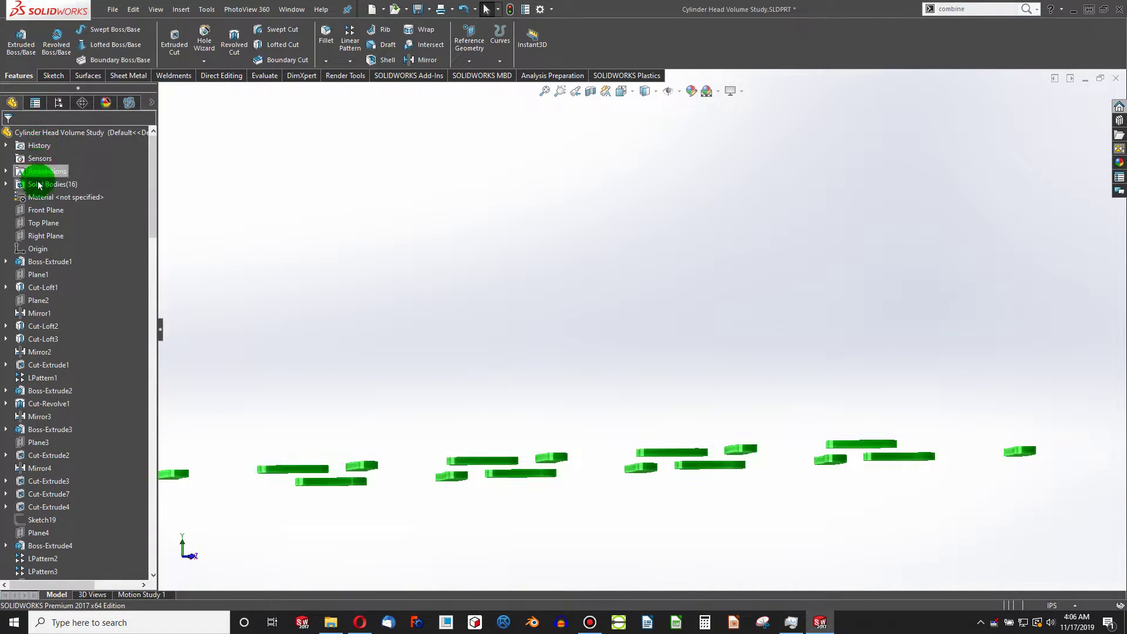
- Add global variable 'Fluid Height' with value .25 in Tools > Equations
left_click(205, 10)
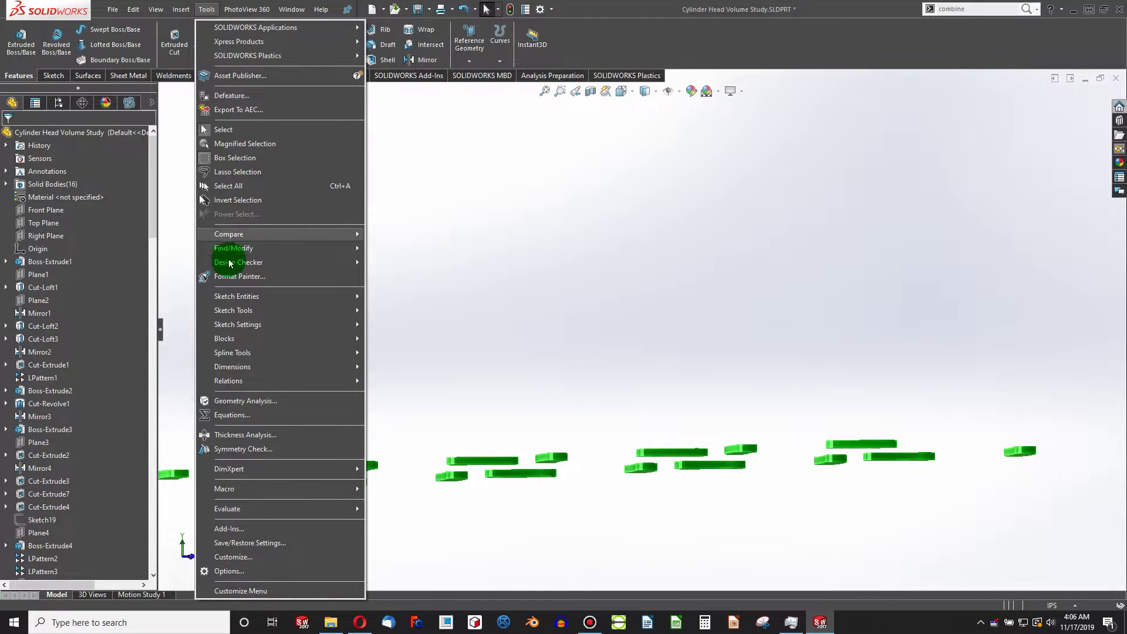
left_click(229, 415)
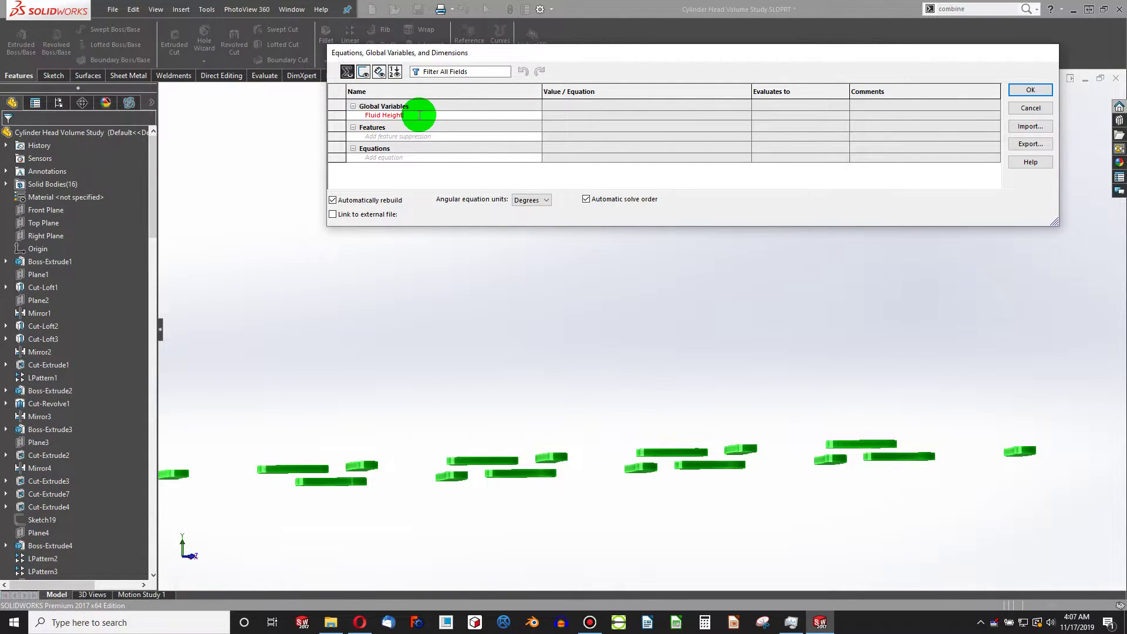
key("Tab")
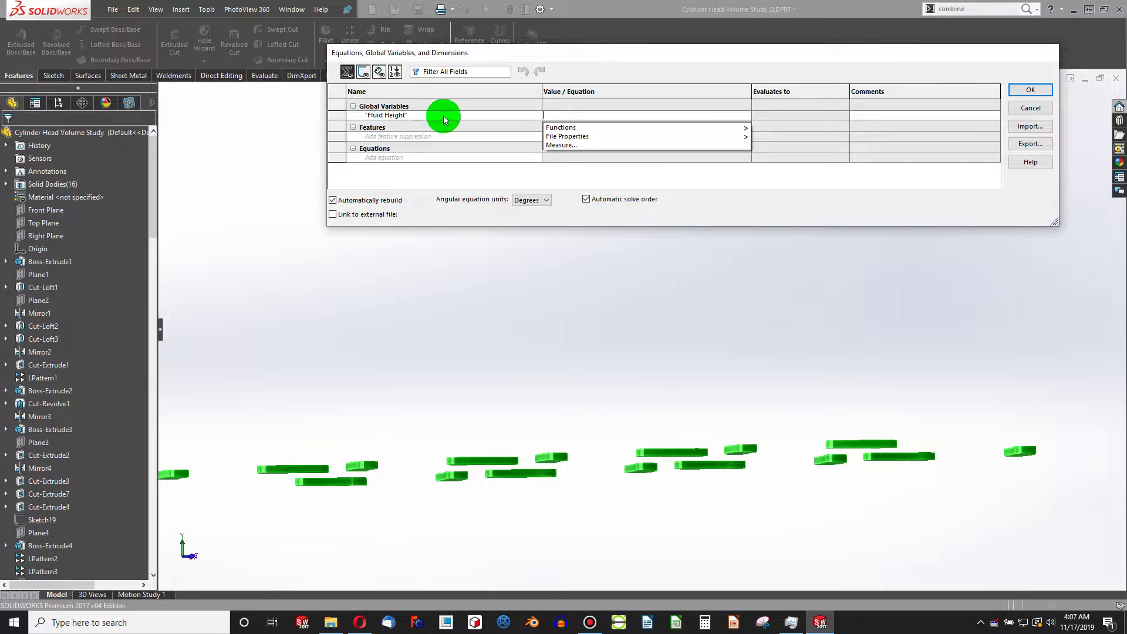
mouse_move(567, 130)
left_click(591, 115)
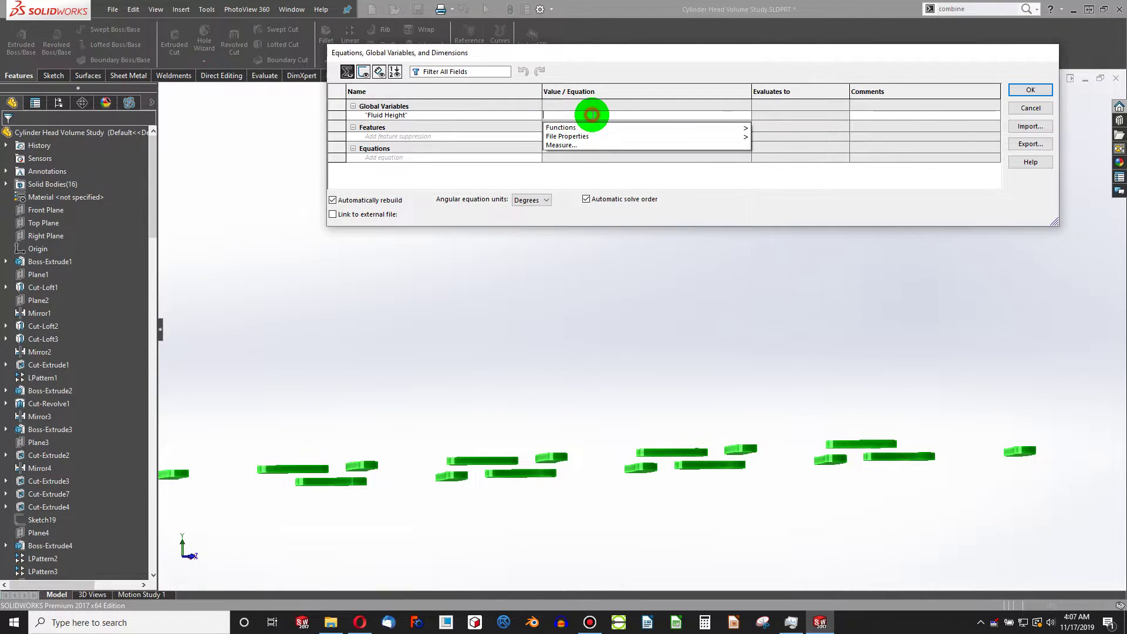
type(".25")
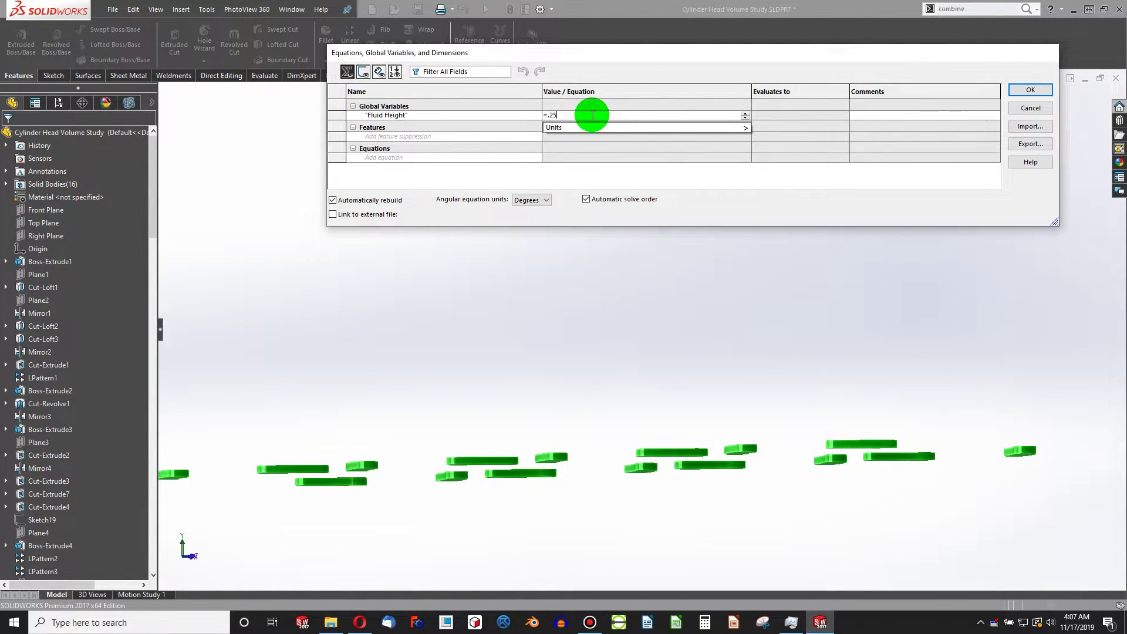
key("Return")
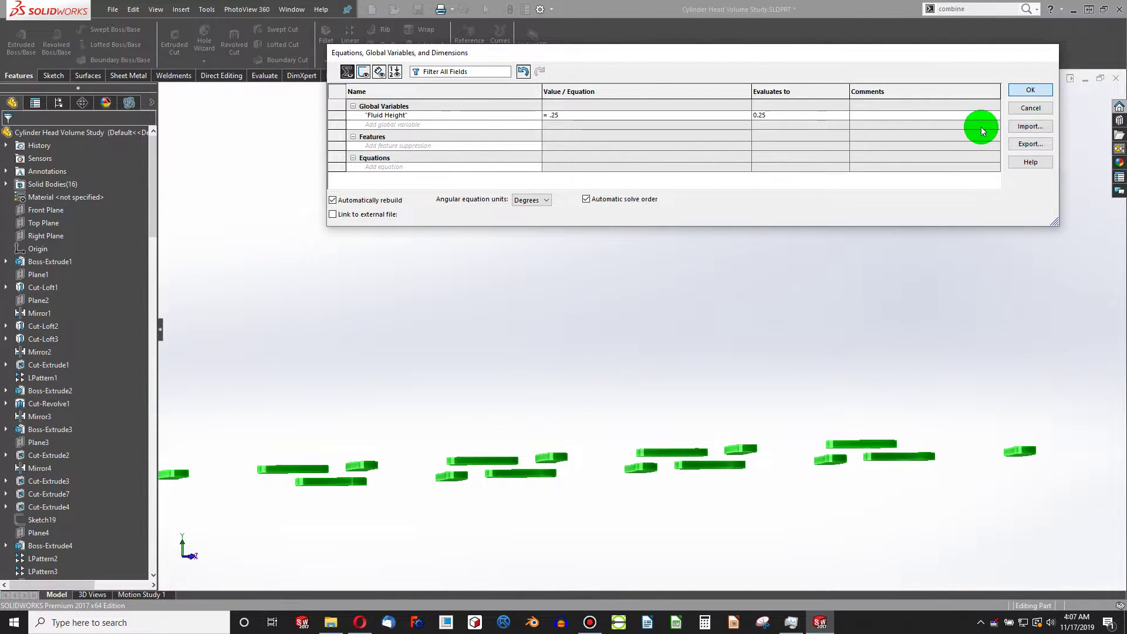
key("Return")
- Drive Cut-Extrude22's offset distance with =Fluid Height (0.25 in), keeping all bodies
middle_click_drag(329, 478, 332, 461)
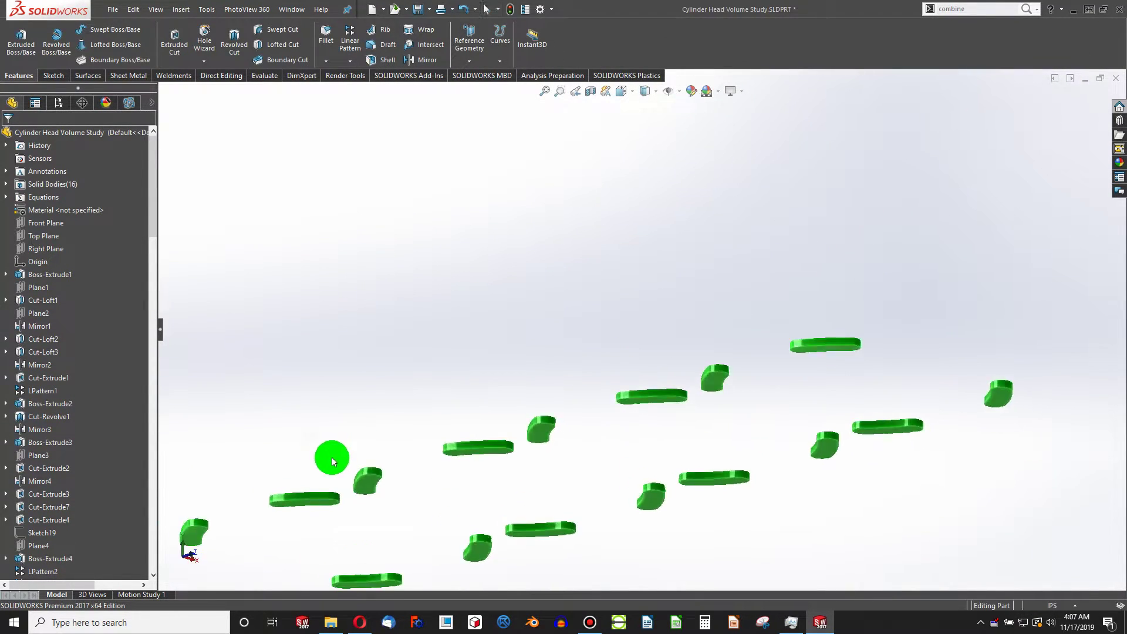
scroll(91, 446, "down", 20)
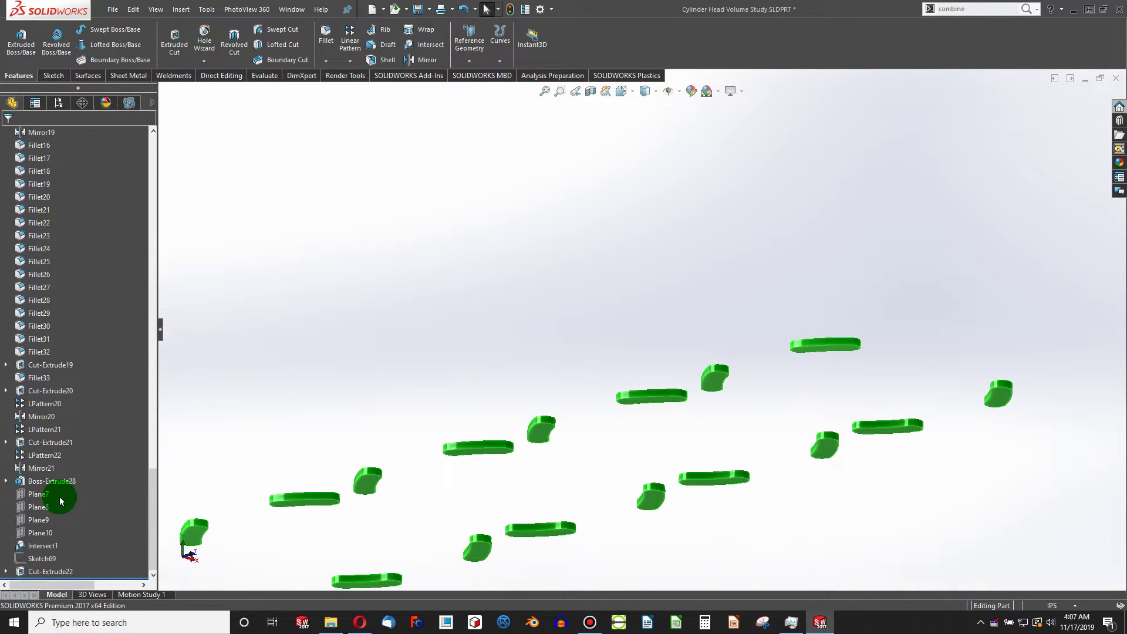
right_click(47, 571)
left_click(57, 352)
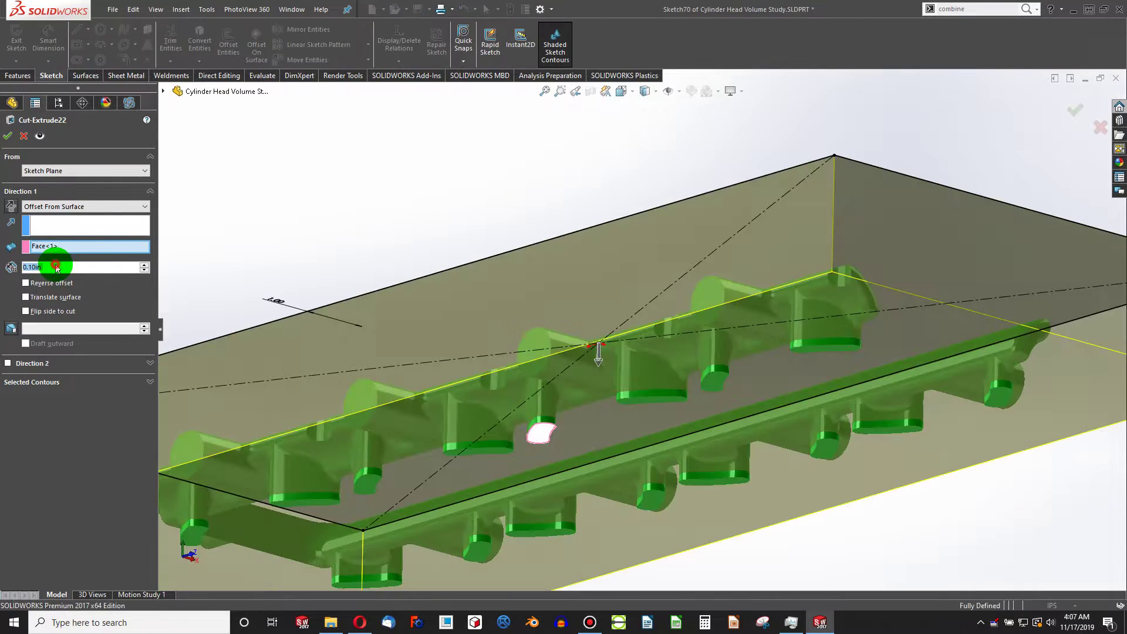
left_click(66, 266)
type("=")
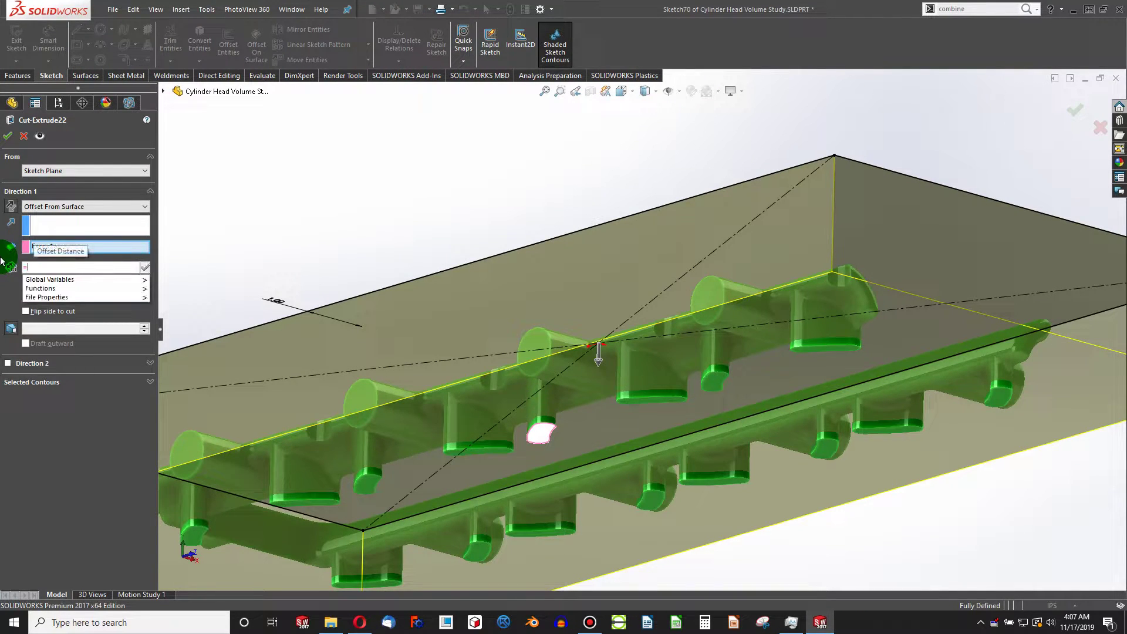
key("Return")
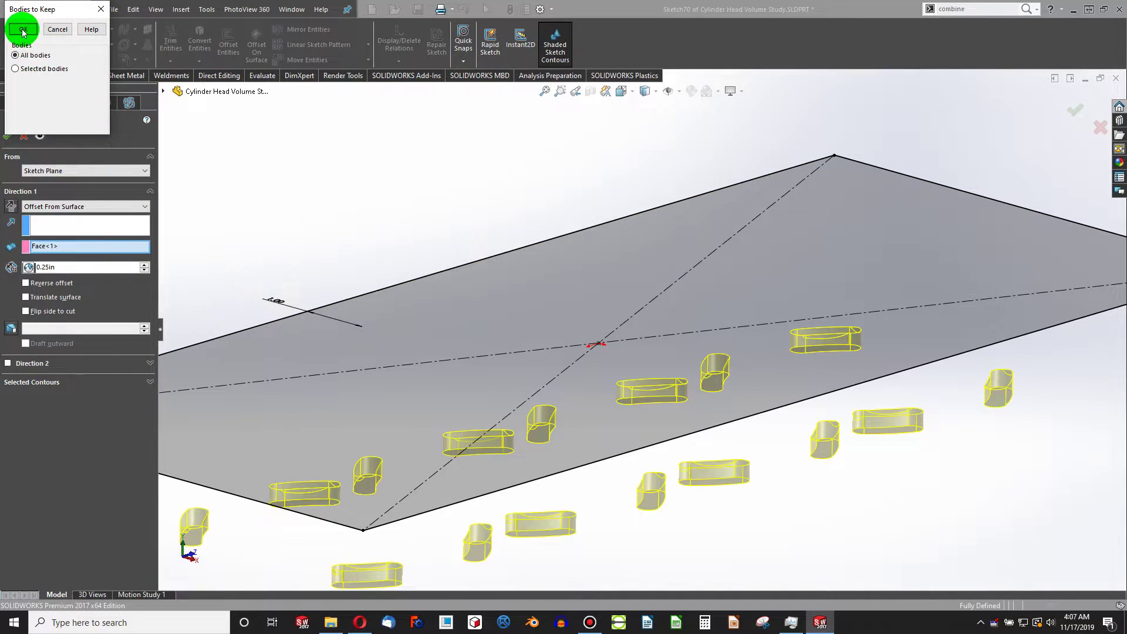
left_click(24, 26)
key("Return")
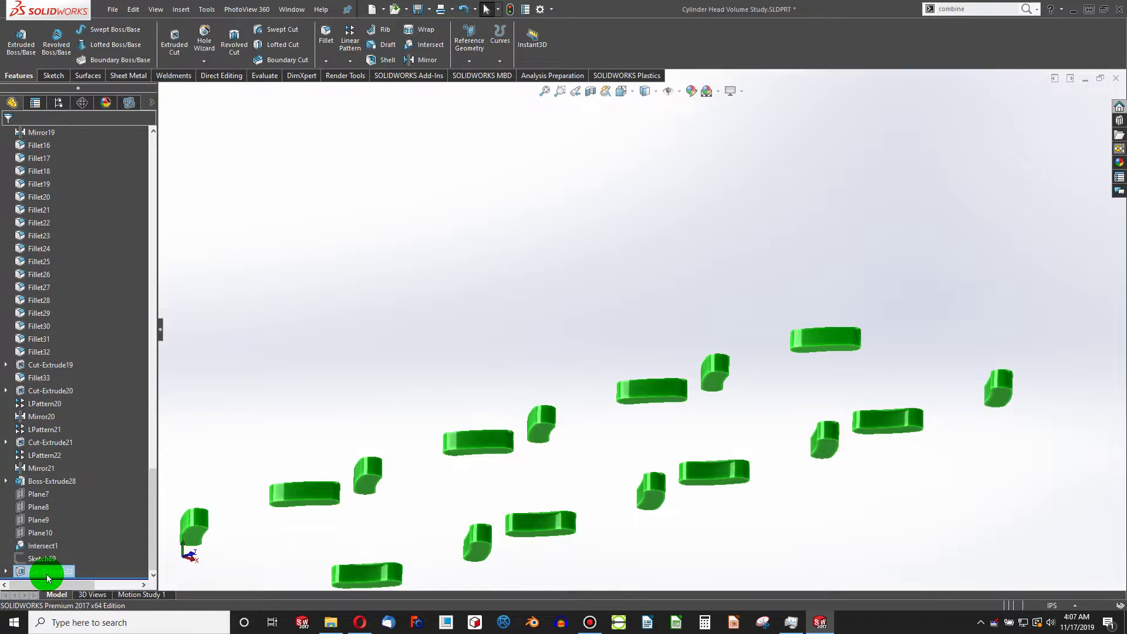
scroll(55, 322, "up", 5)
left_click_drag(153, 394, 159, 125)
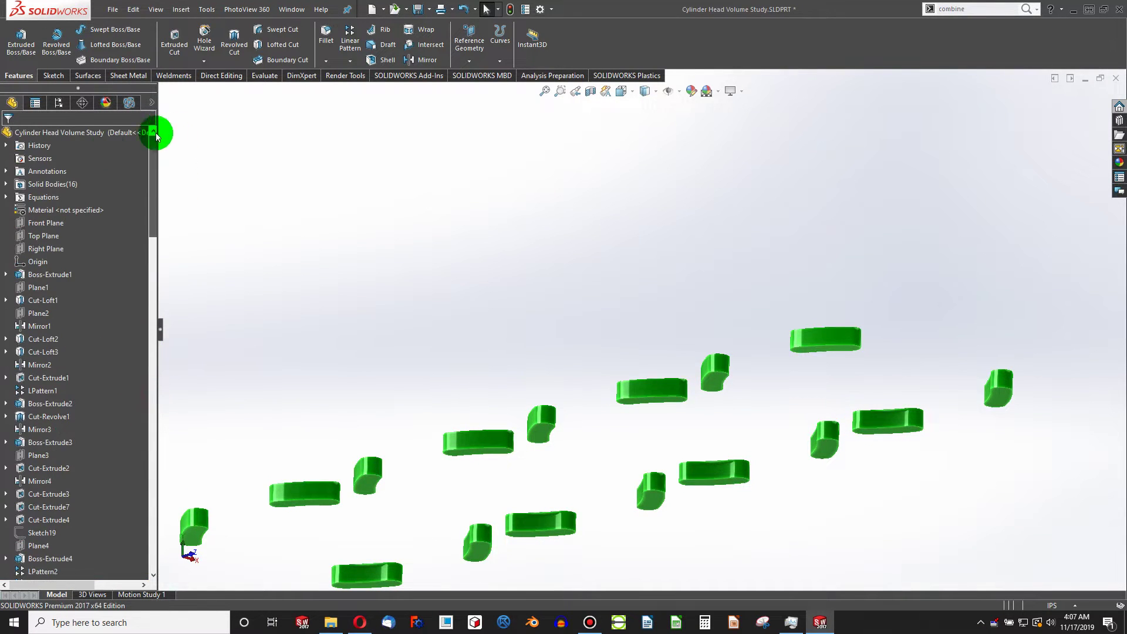
right_click(44, 197)
left_click(85, 207)
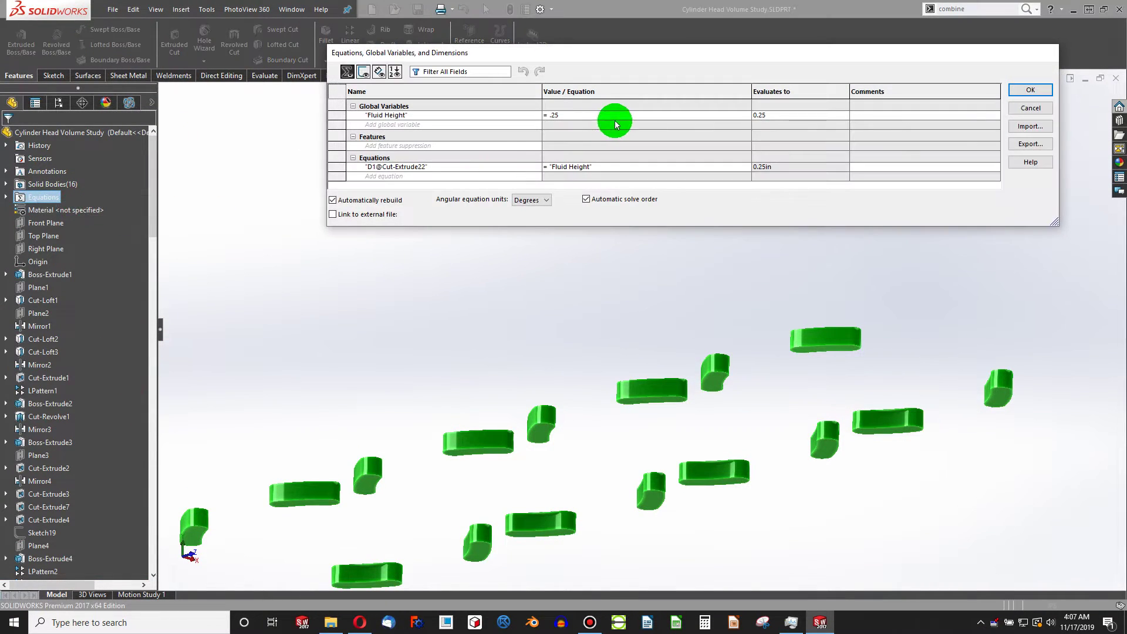
left_click(611, 117)
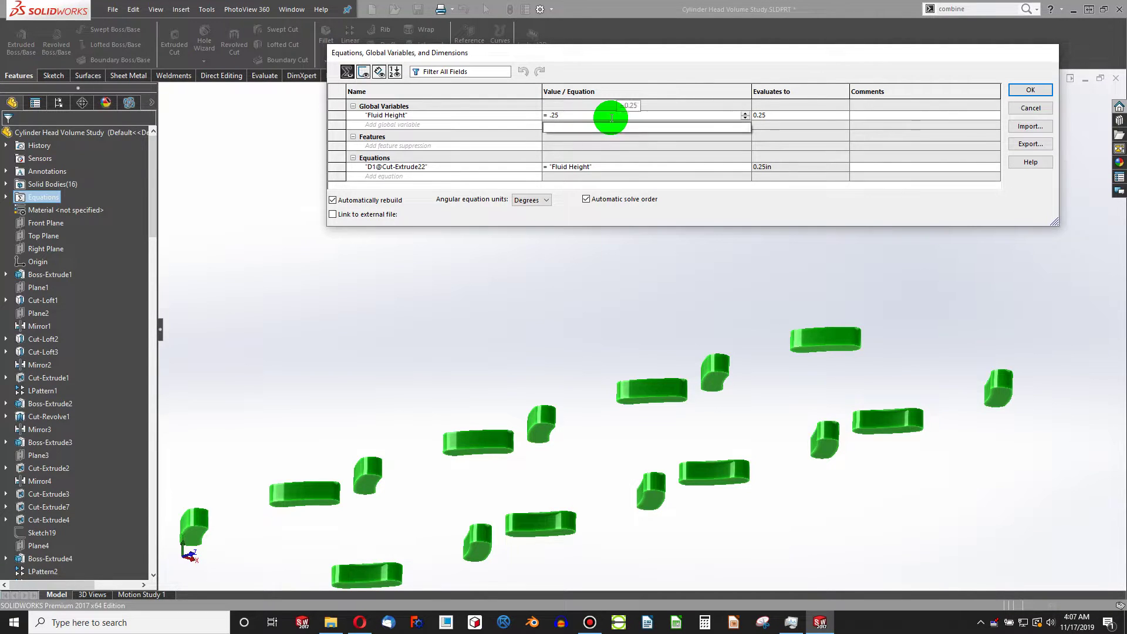
key("BackSpace")
key("BackSpace")
type("75")
key("Tab")
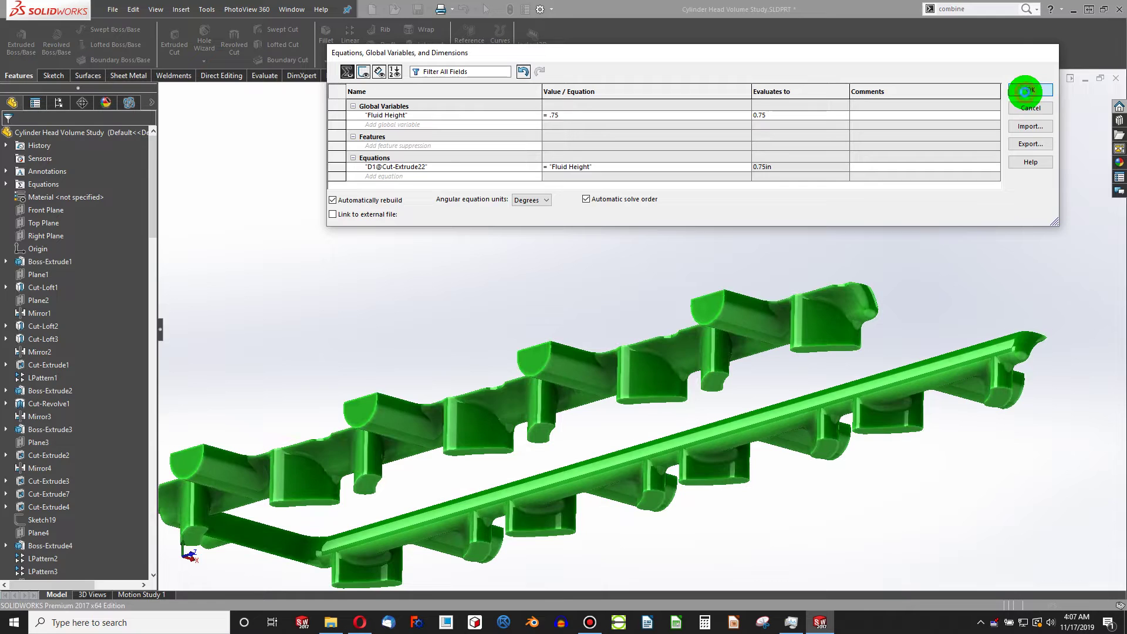
left_click(1022, 90)
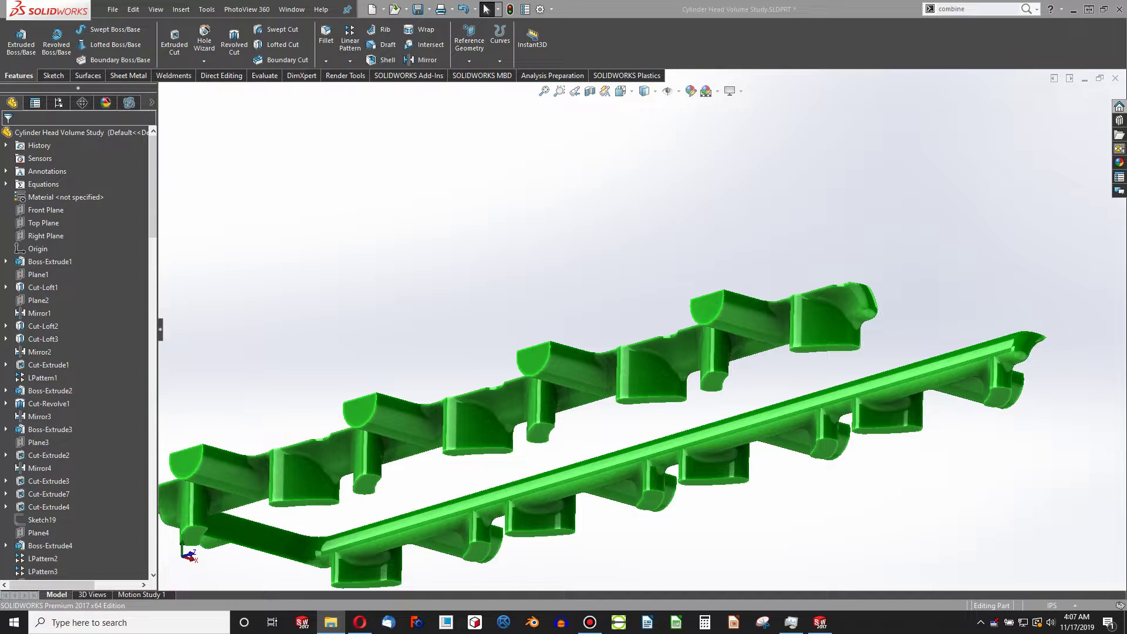
- Rebuild the drawing so its title-block Volume reads 8.94, then close it
key("ctrl+Tab")
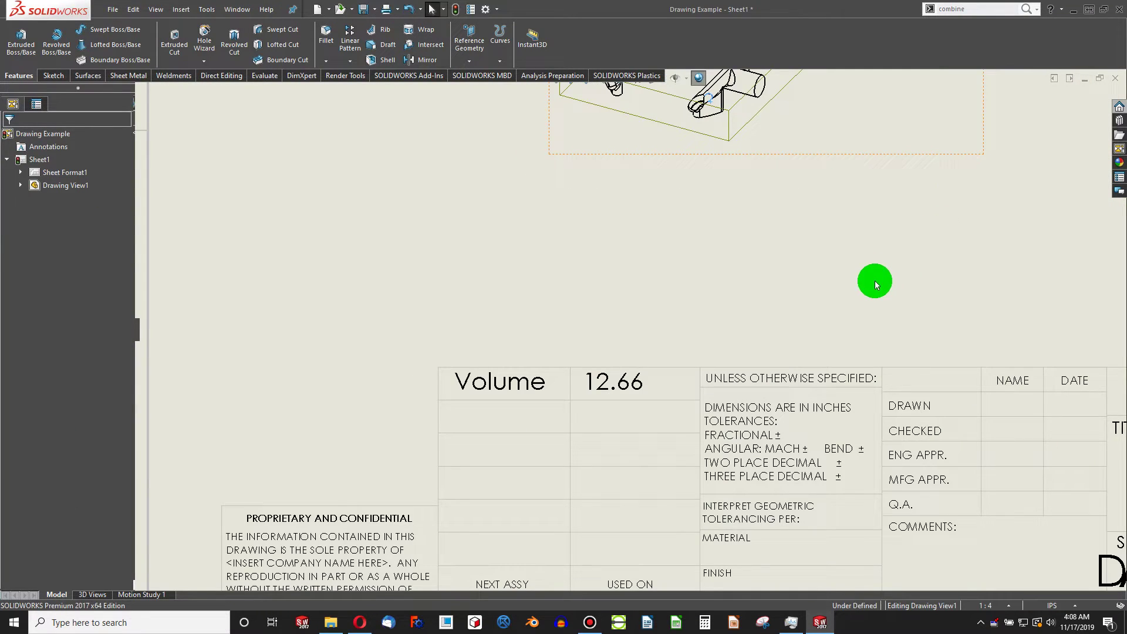
key("f")
scroll(596, 365, "down", 5)
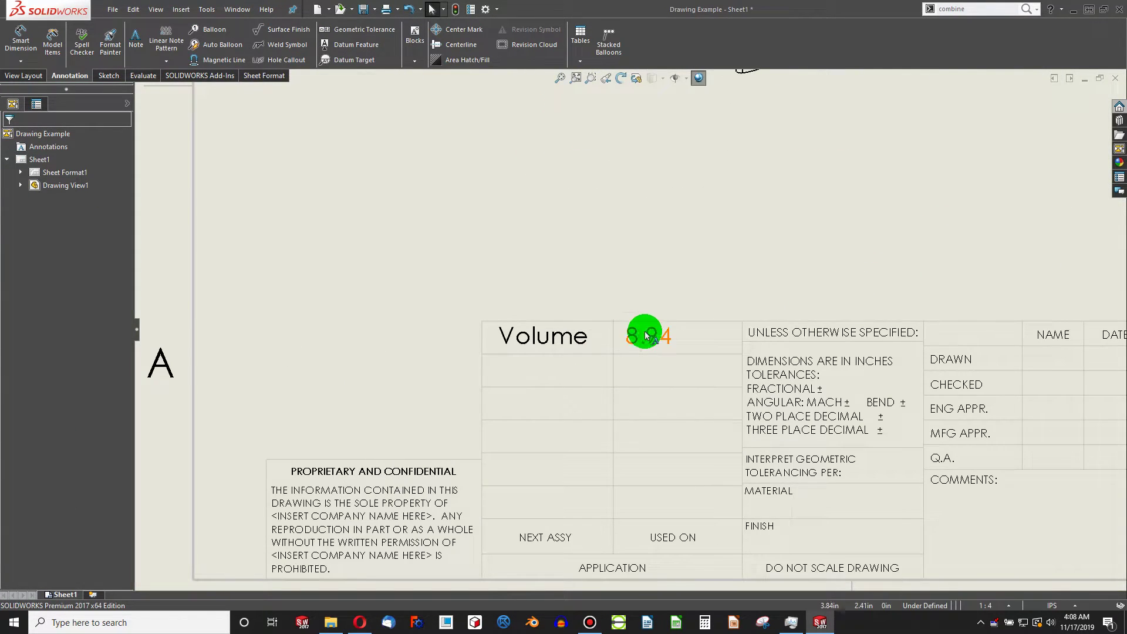
scroll(675, 332, "up", 5)
scroll(679, 226, "down", 2)
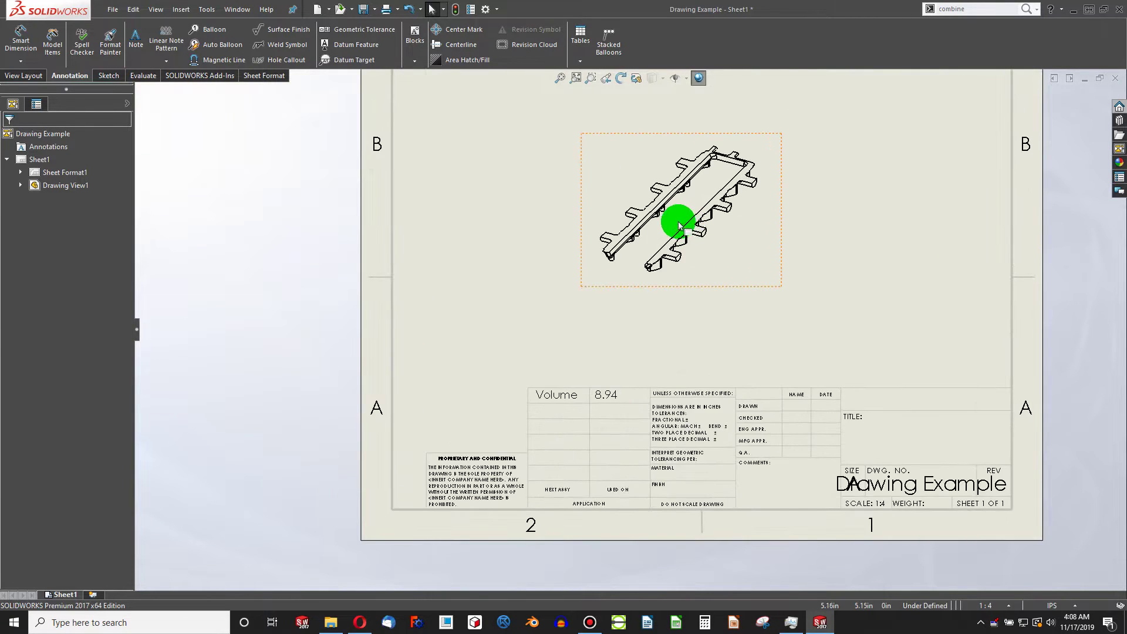
scroll(679, 226, "down", 2)
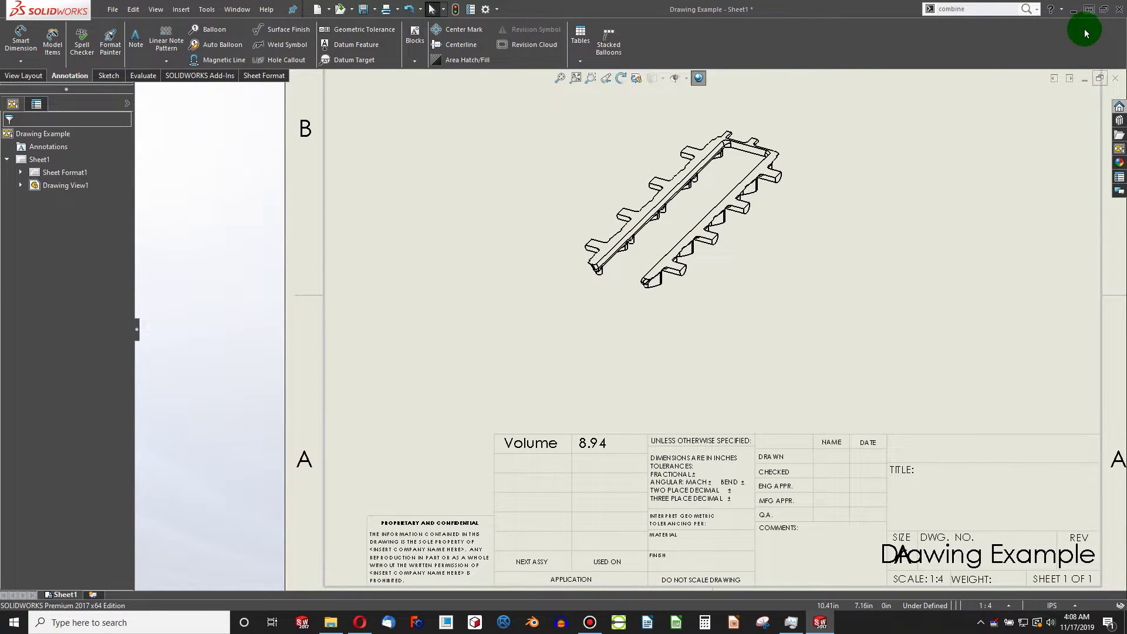
left_click(1084, 79)
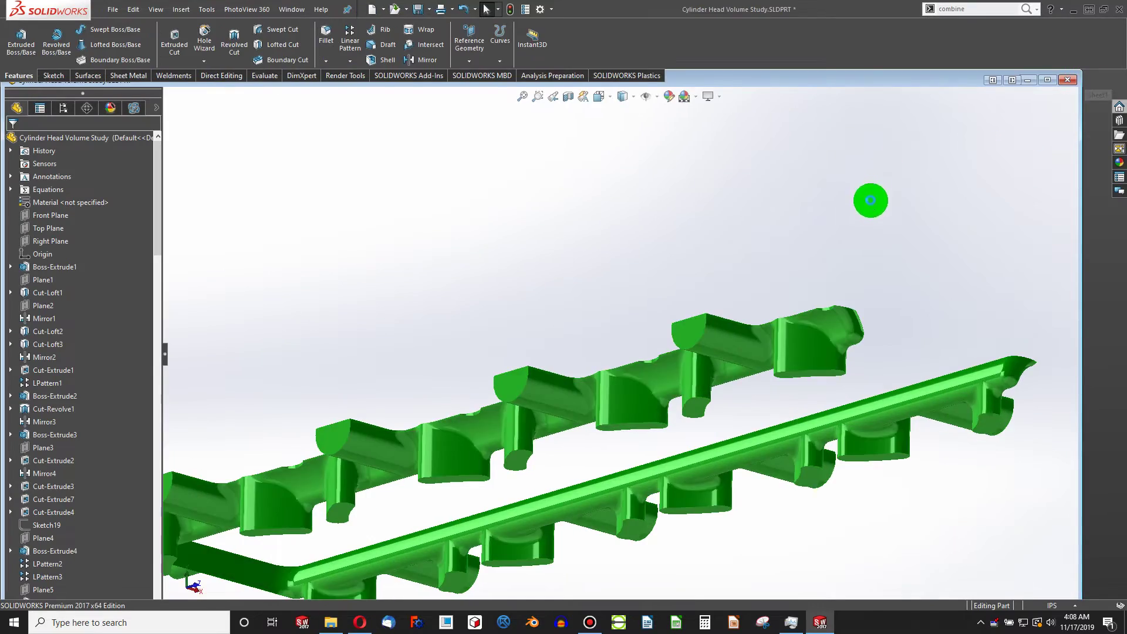
- Maximize the Cylinder Head part window and orbit to look down on the fluid
left_click(1045, 82)
middle_click_drag(782, 249, 558, 284)
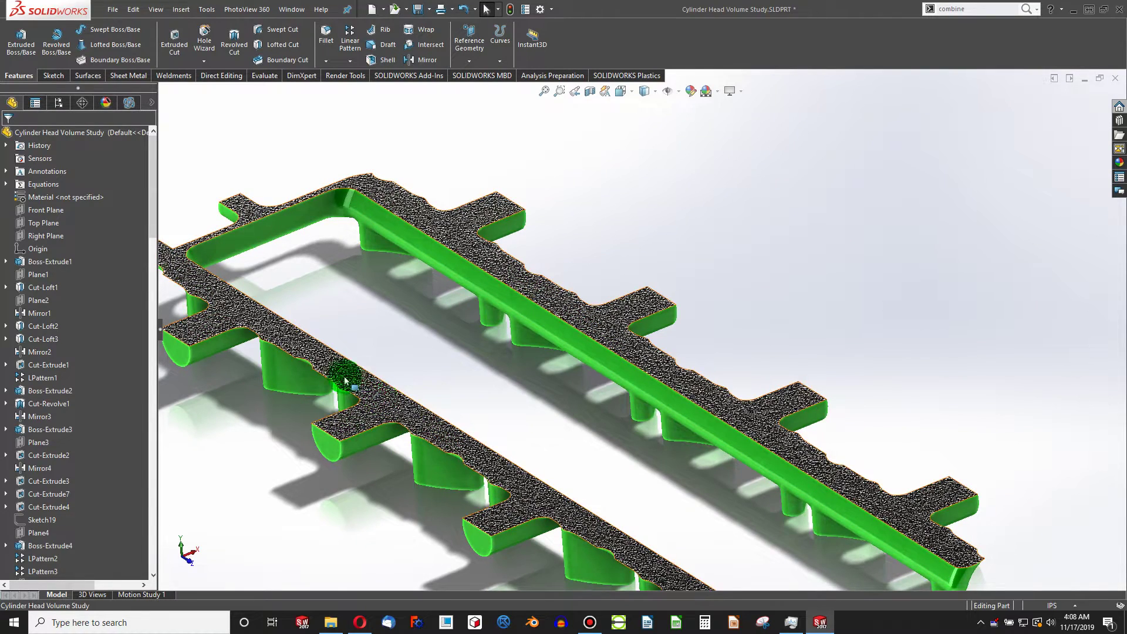
scroll(446, 300, "up", 3)
scroll(669, 525, "down", 4)
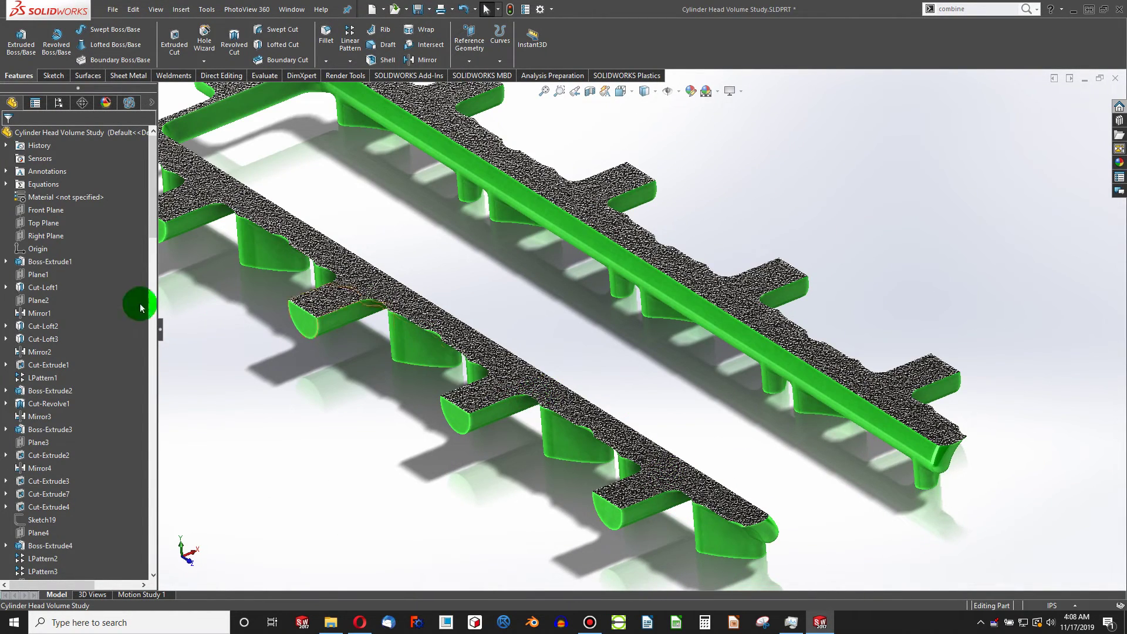
- Review the part's equations in Manage Equations and cancel without changes
left_click(39, 184)
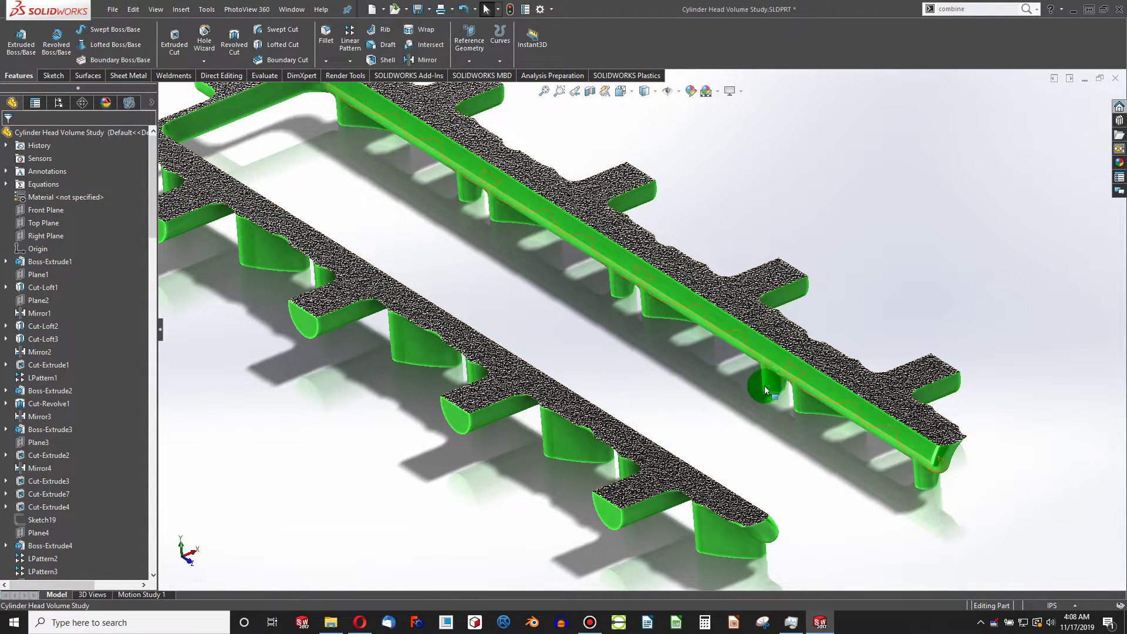
right_click(37, 184)
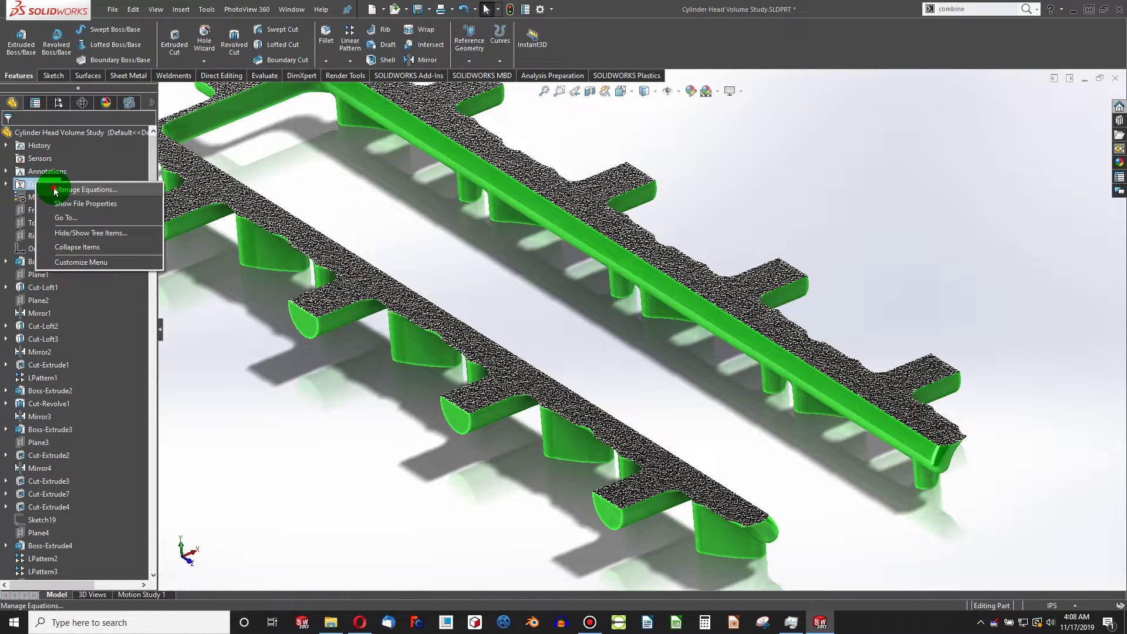
left_click(56, 191)
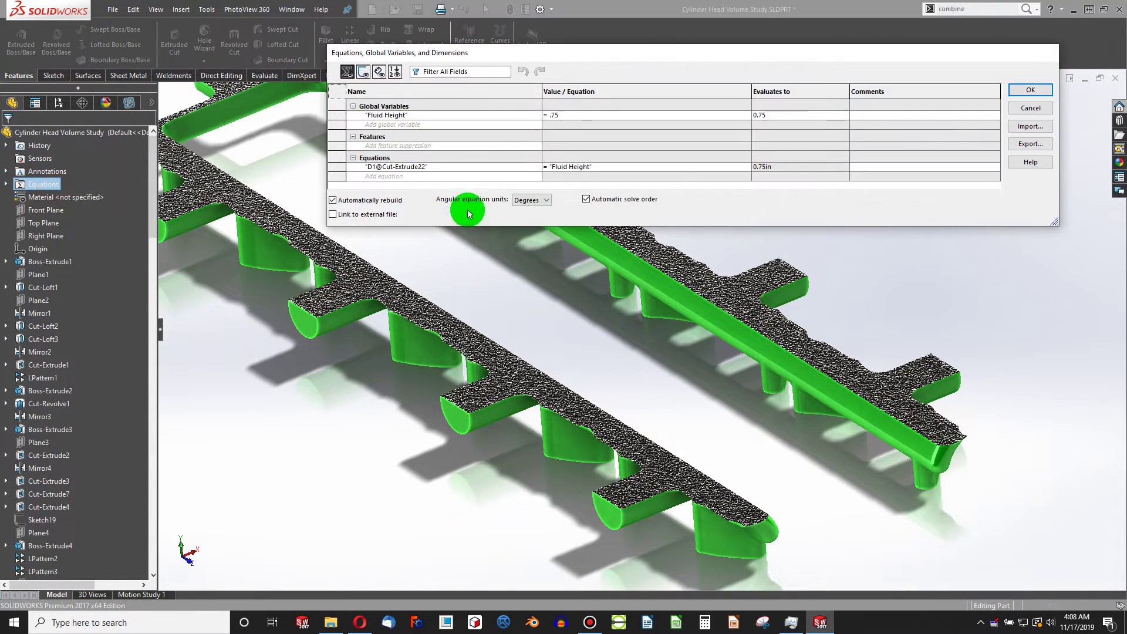
left_click(1004, 112)
scroll(36, 441, "down", 20)
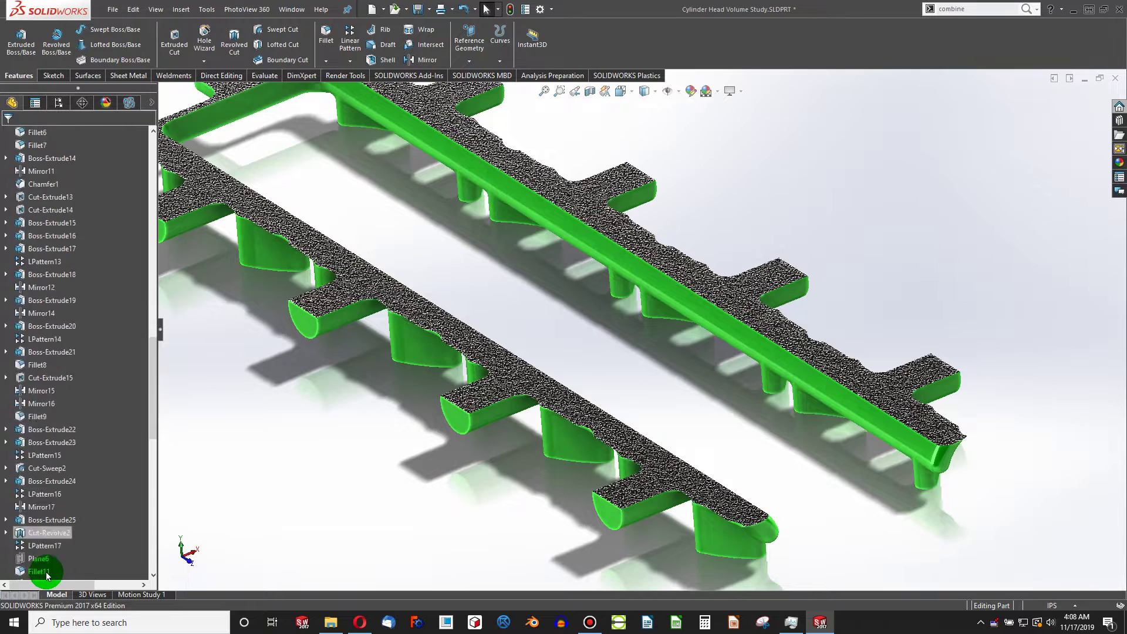
scroll(46, 572, "down", 10)
- Set Cut-Extrude22's offset to ="Fluid Height" and keep all resulting bodies
right_click(41, 571)
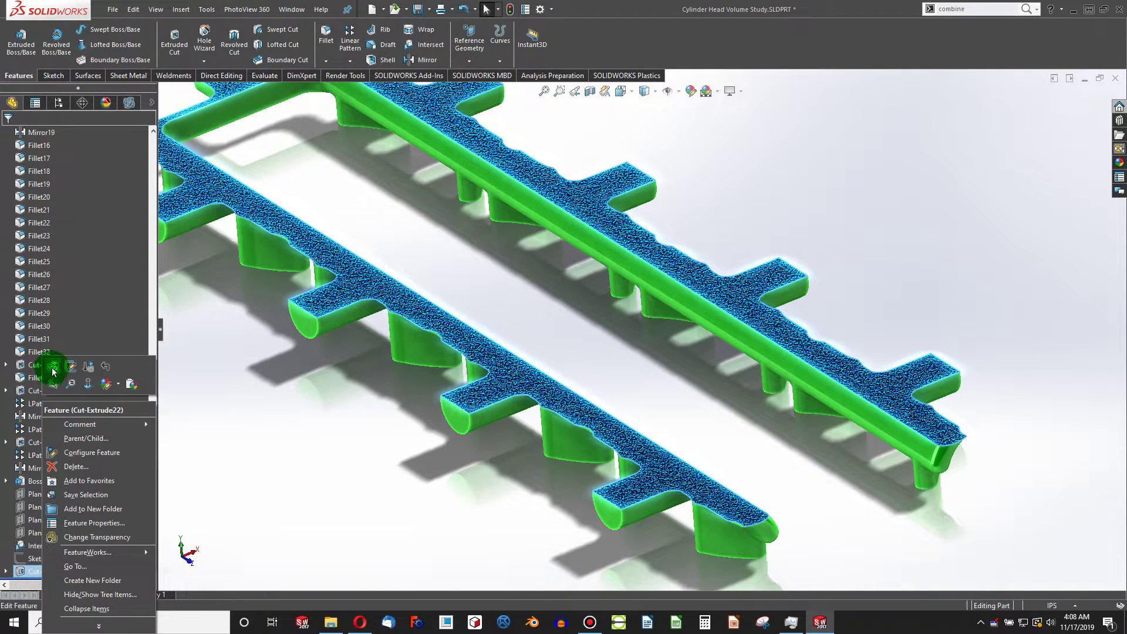
left_click(53, 371)
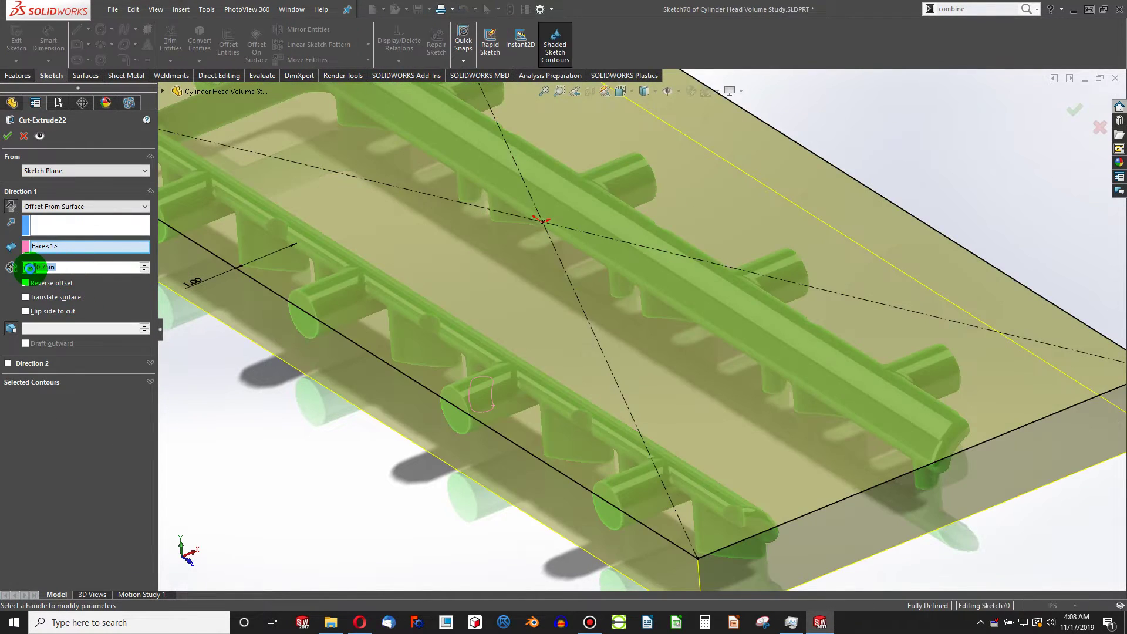
type("=\"Fluid Height")
left_click(59, 278)
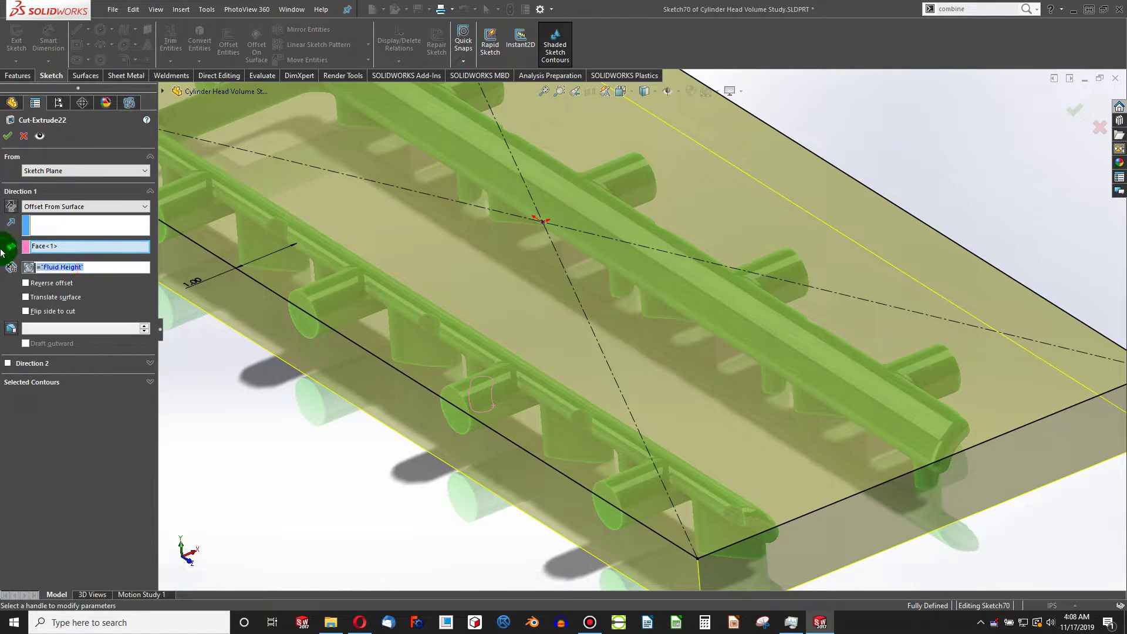
key("Return")
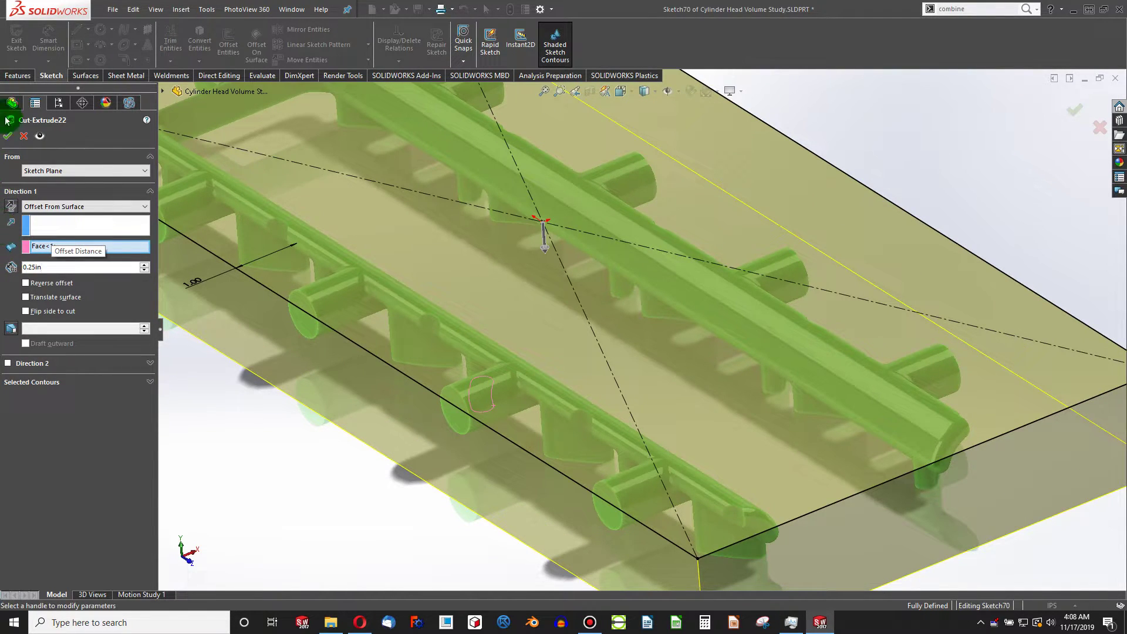
left_click(7, 135)
left_click(23, 29)
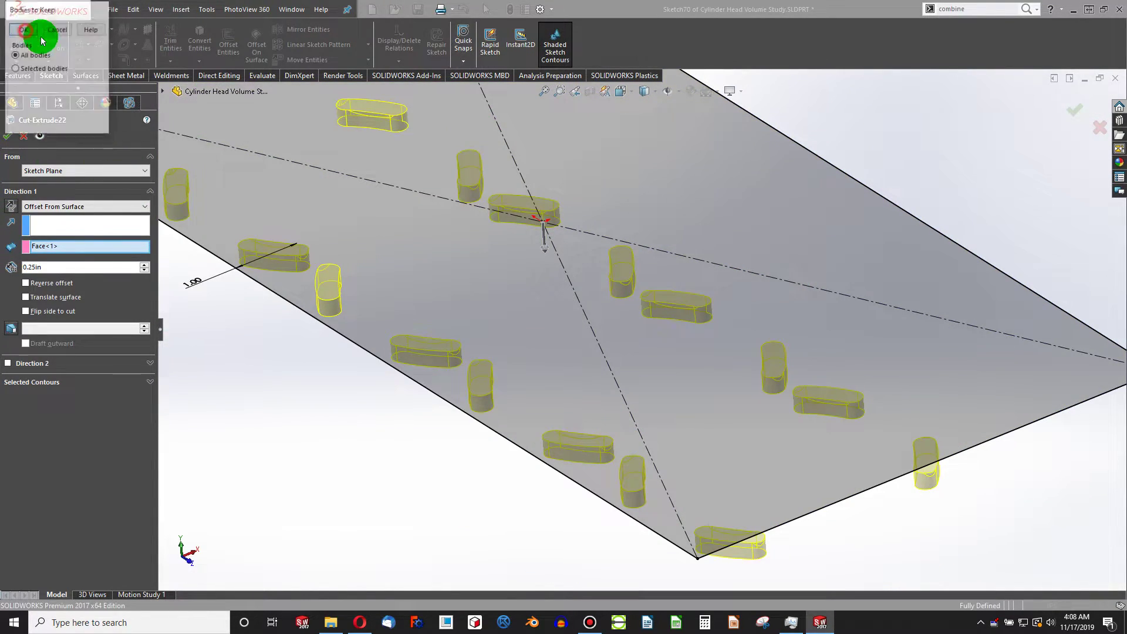
scroll(67, 281, "down", 3)
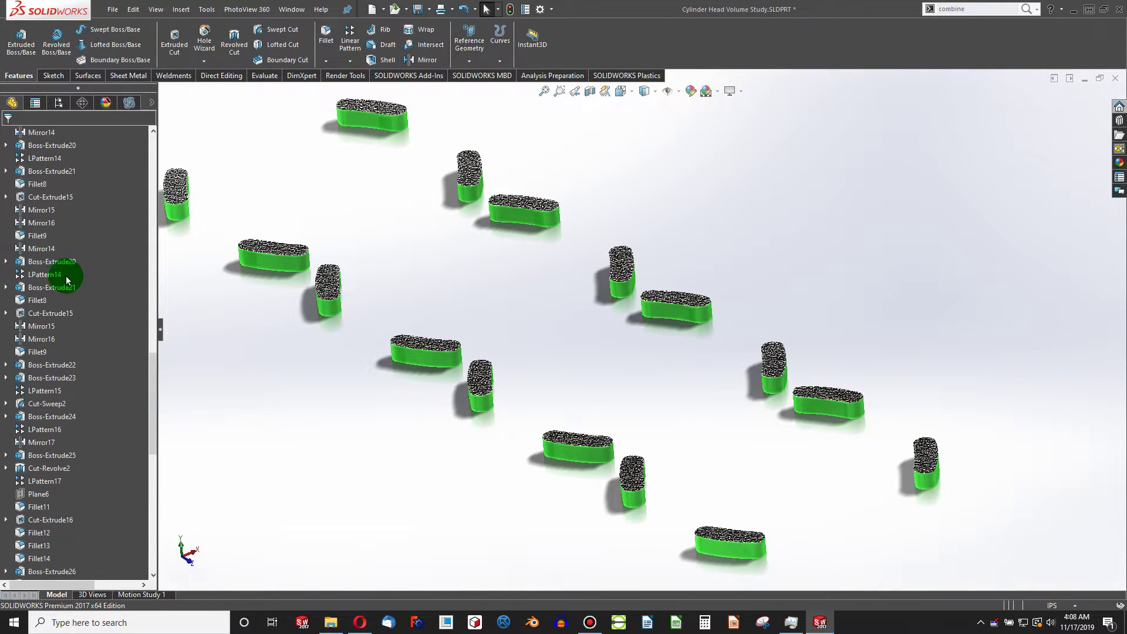
scroll(114, 355, "up", 20)
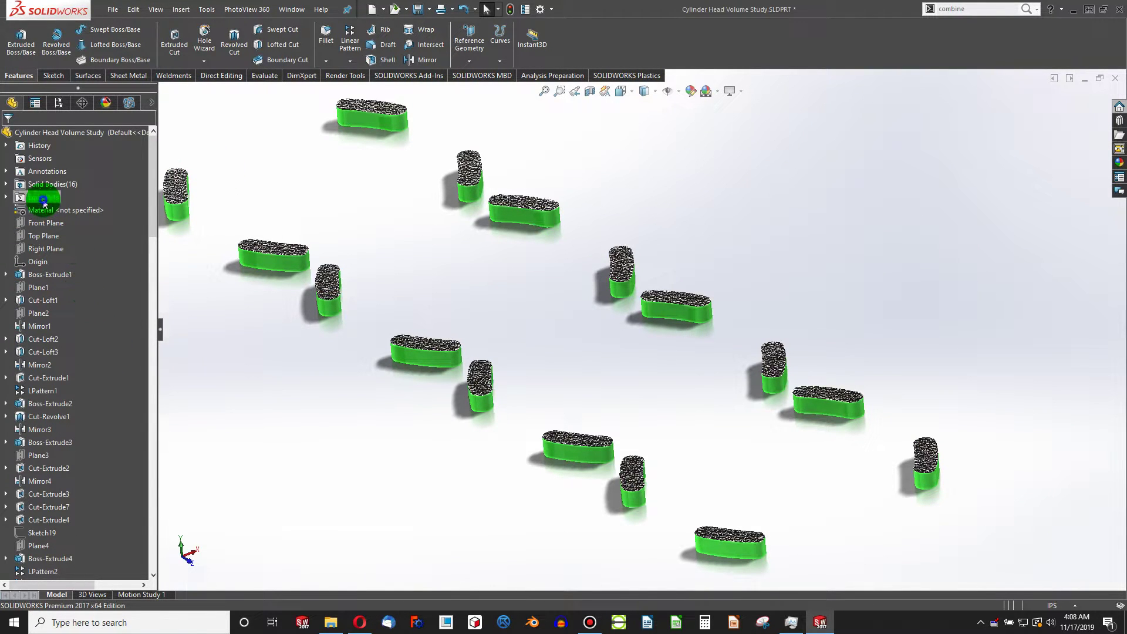
- Delete the Fluid Height global variable in the equations manager
right_click(44, 199)
left_click(82, 211)
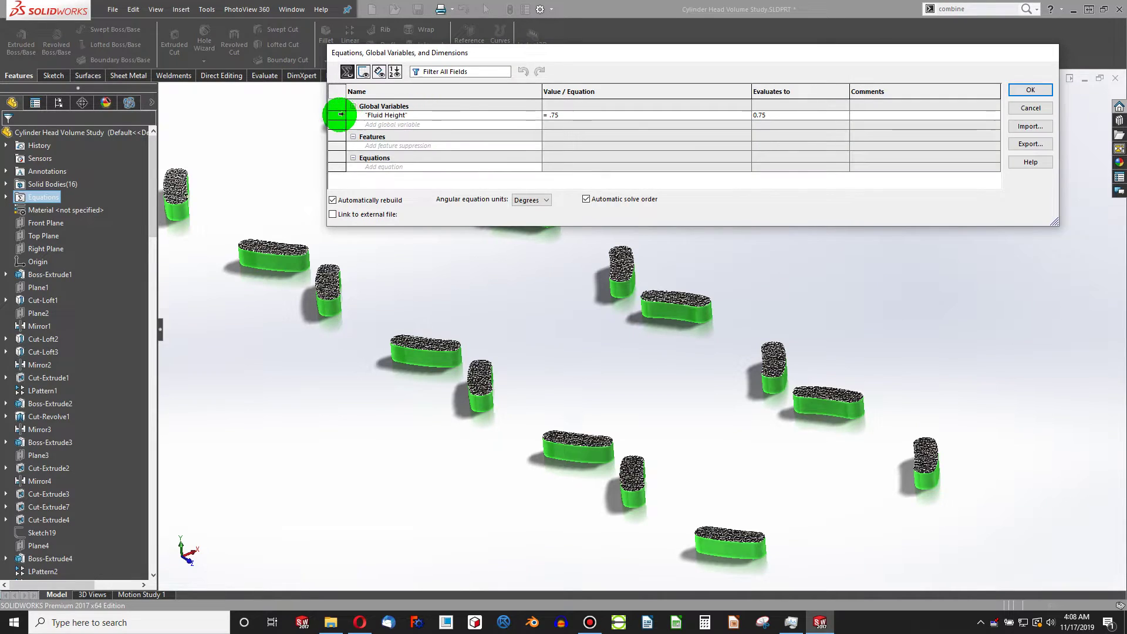
left_click(394, 72)
right_click(337, 105)
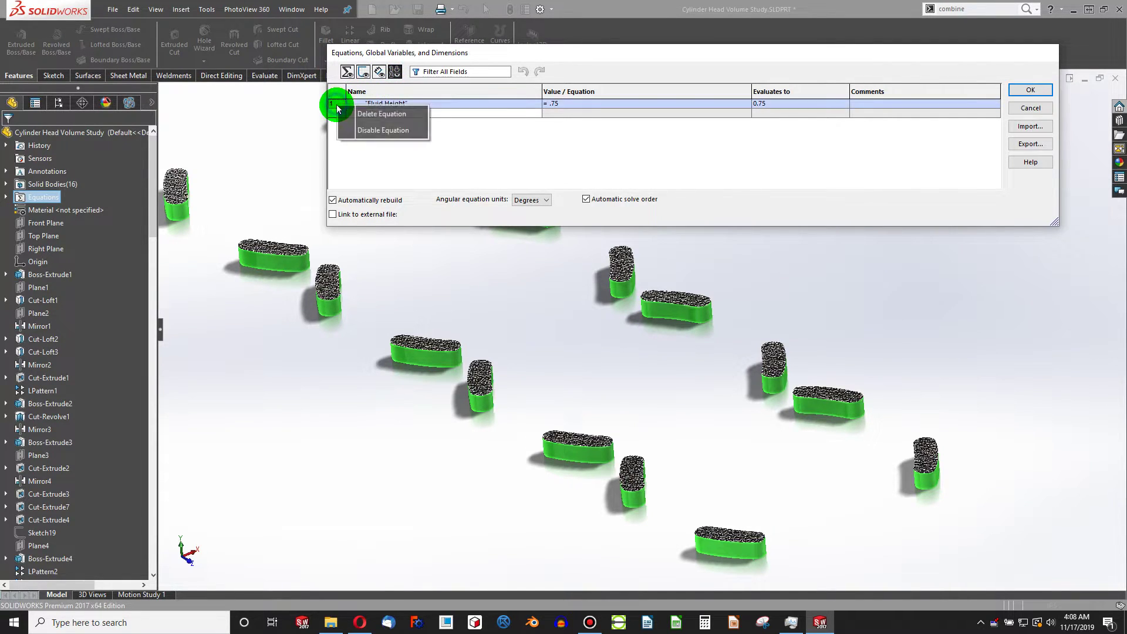
left_click(351, 114)
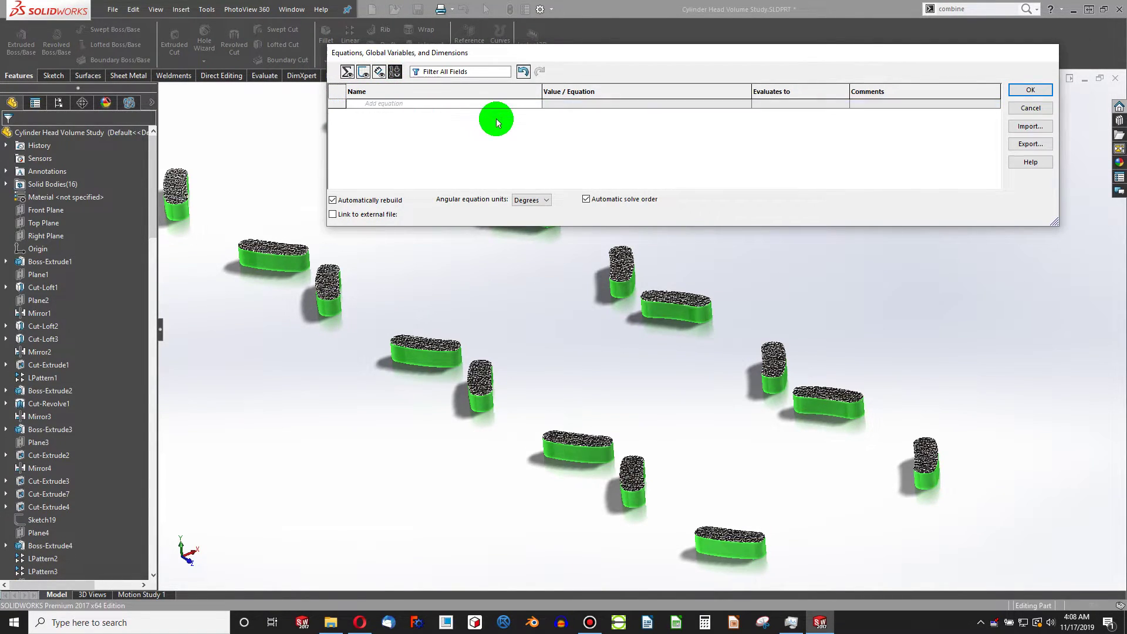
left_click(347, 72)
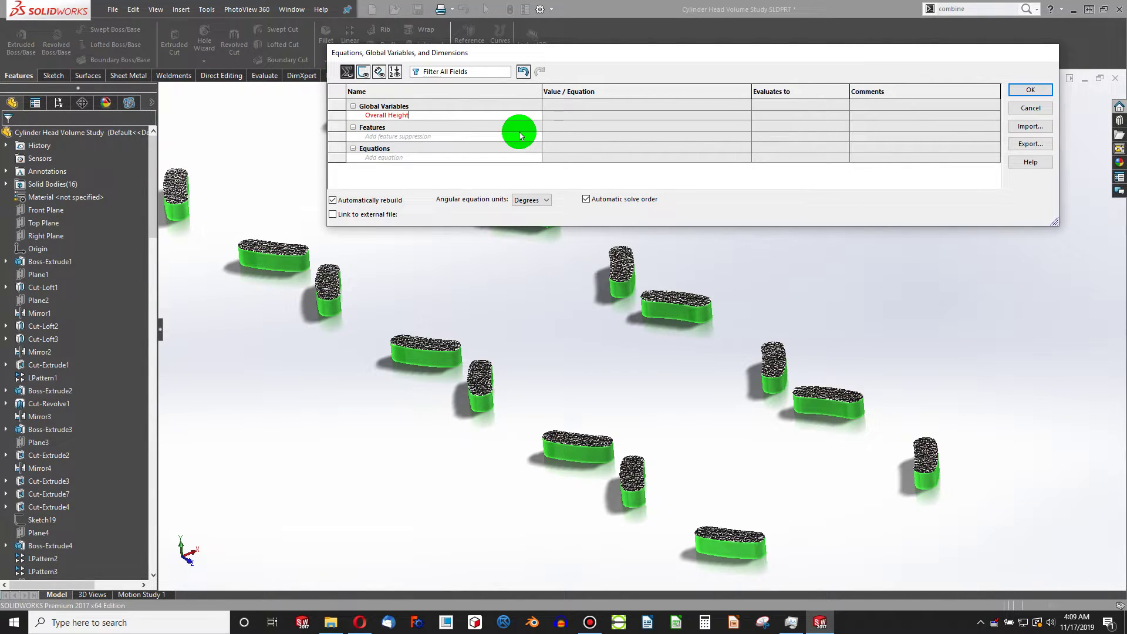
- Add global variable 'Overall Height' equal to D1@Sketch69 (1.01 in)
key("Tab")
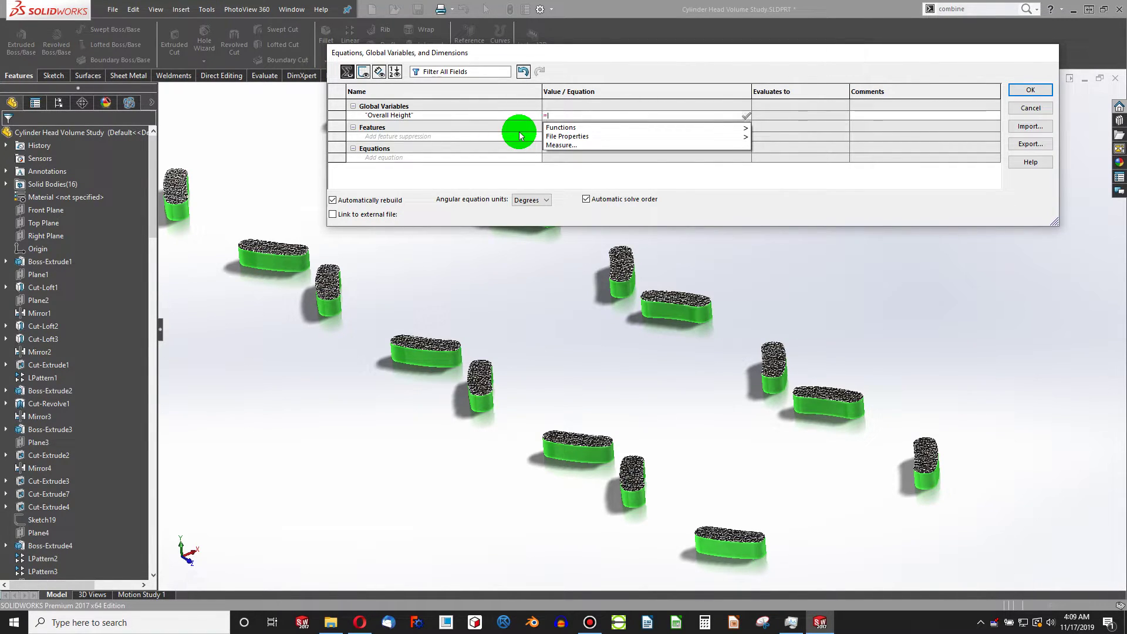
type("\"D1@Sketch69")
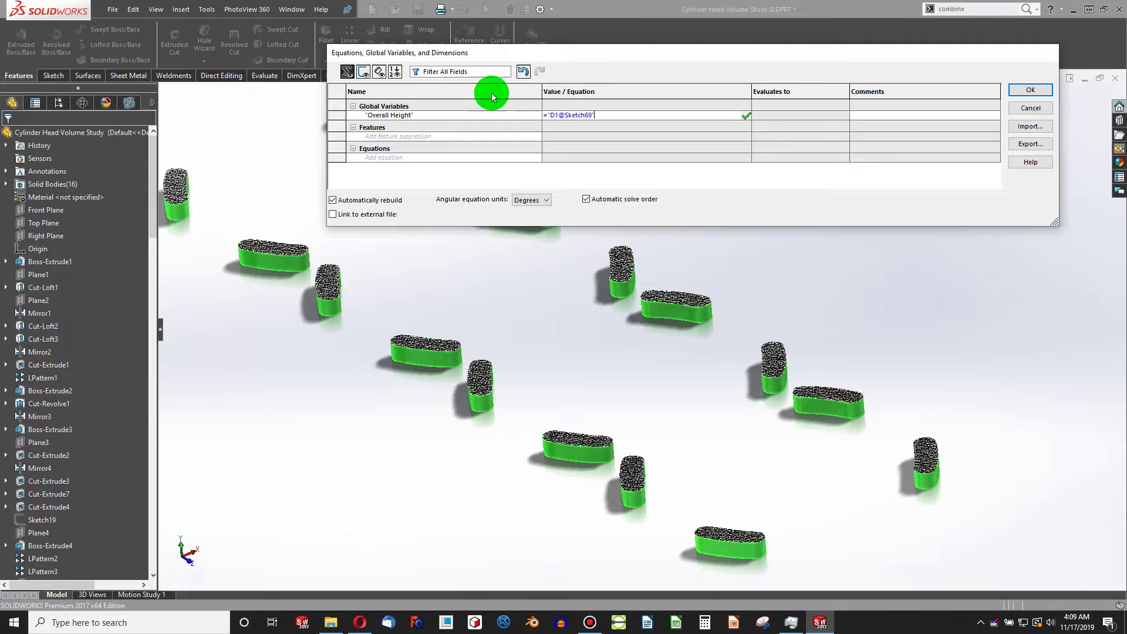
left_click(800, 116)
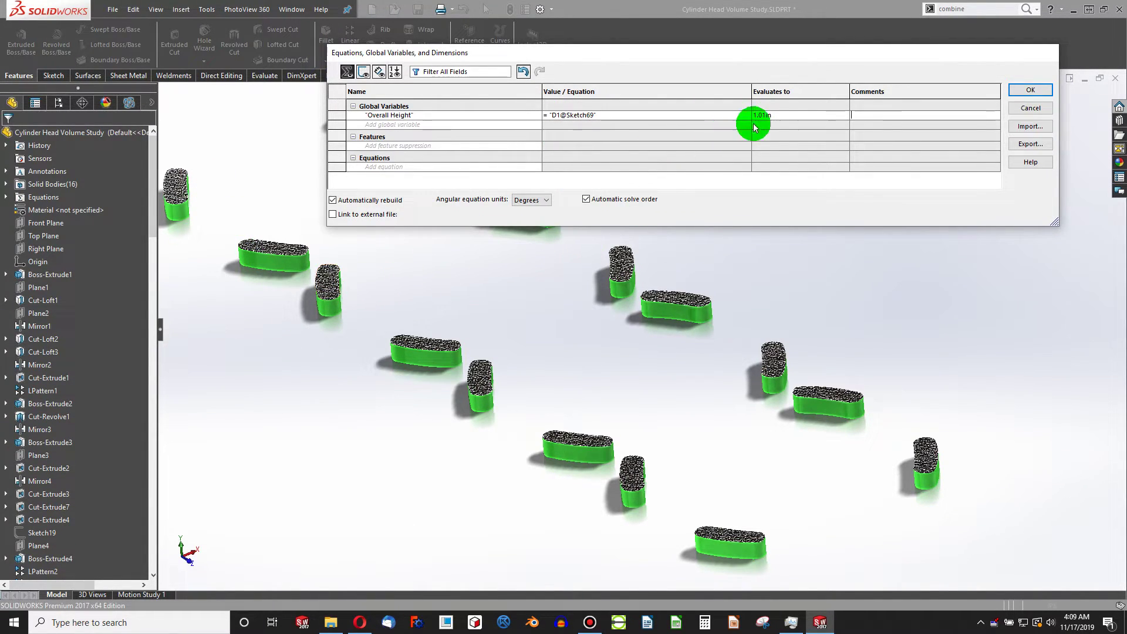
mouse_move(771, 121)
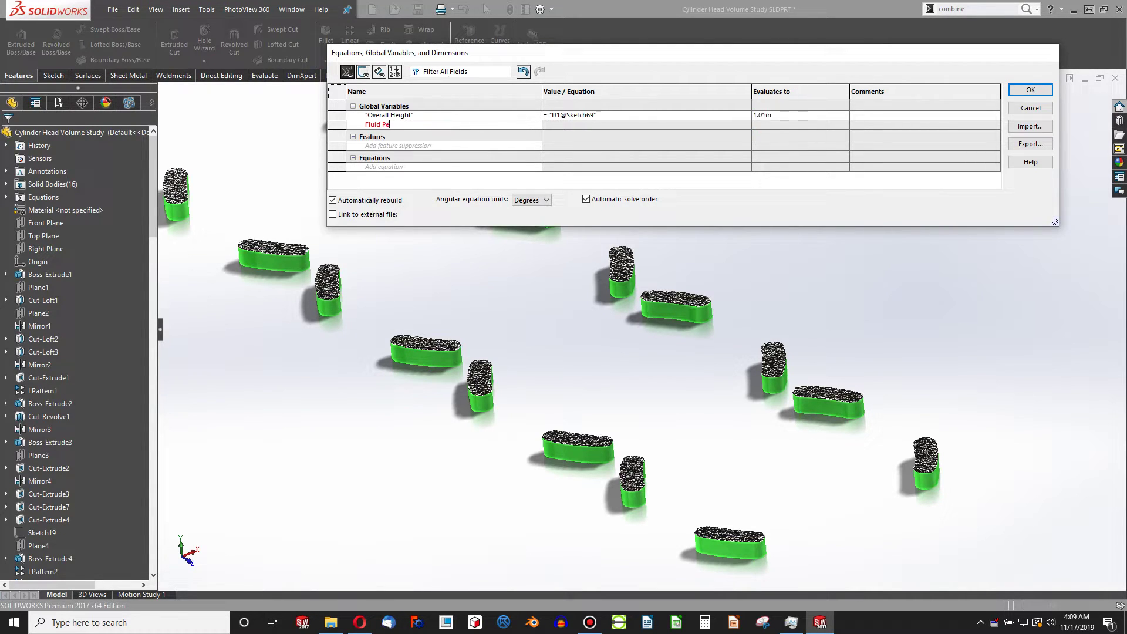
- Set the Fluid Percentage global variable to 55
type("entag")
left_click(770, 120)
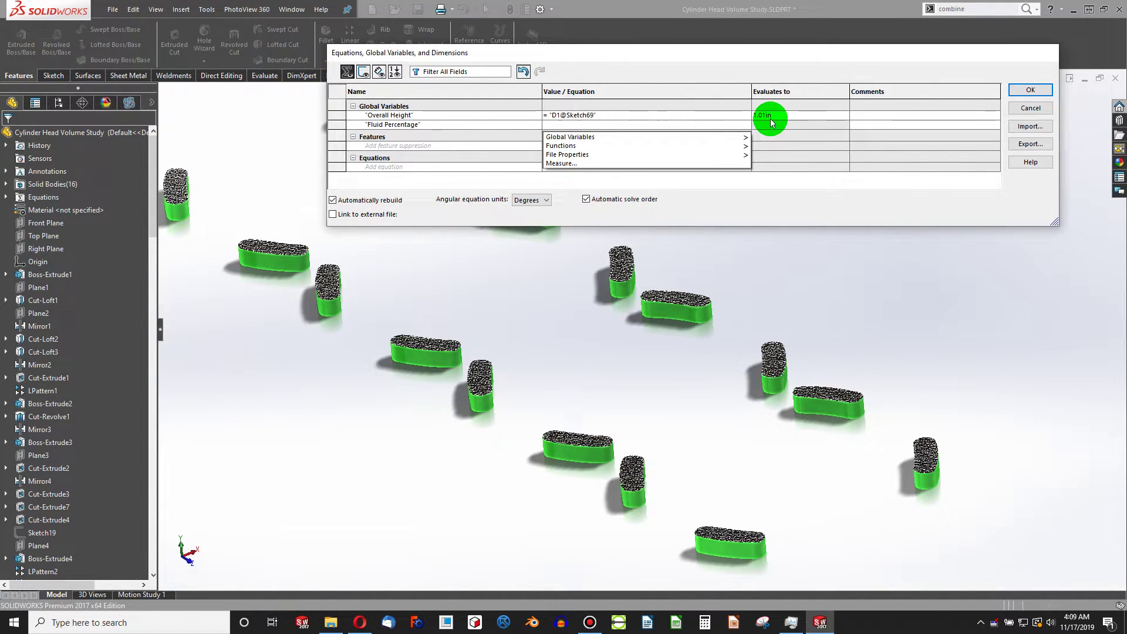
type("=55")
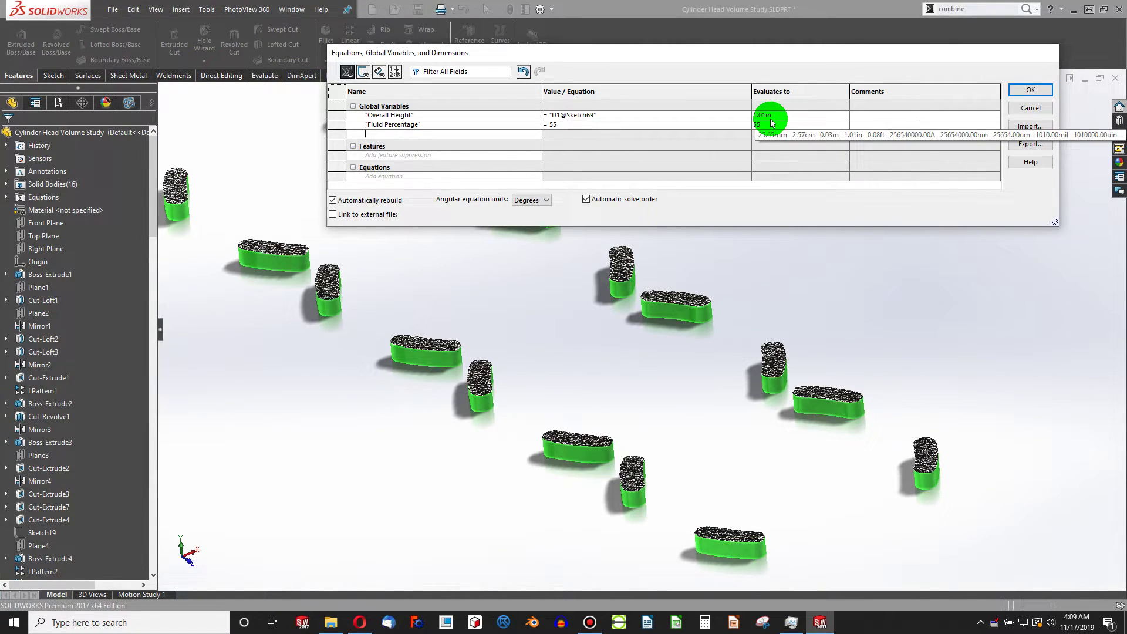
- Define Fluid Height as "Overall Height"*("Fluid Percentage"/100), giving 0.55594, and close the equations
type("Fluid Height")
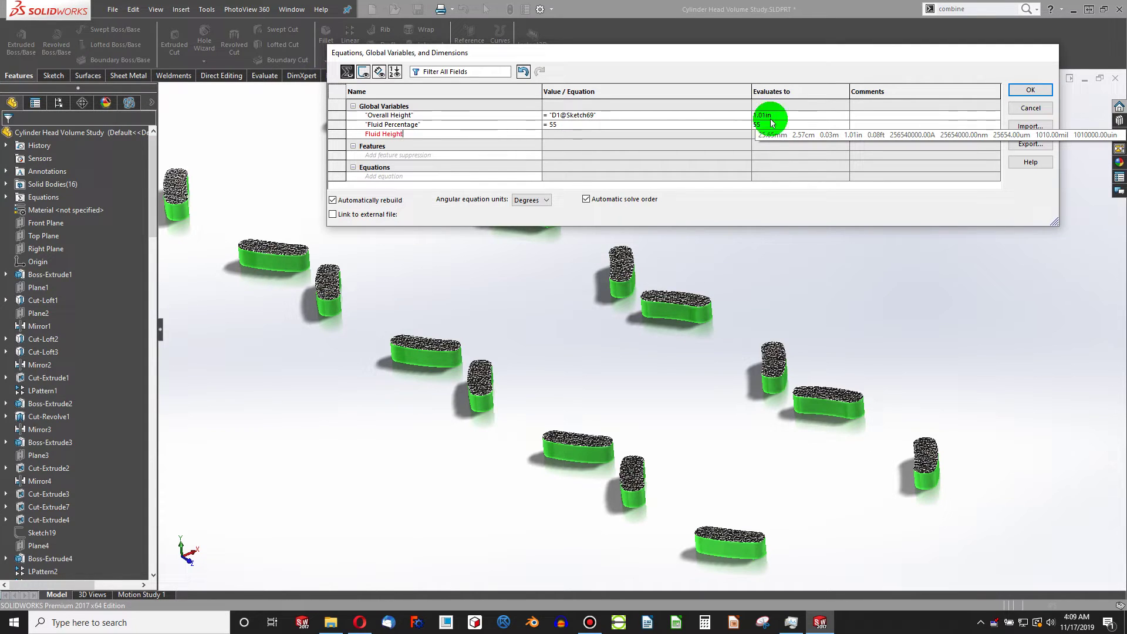
key("Tab")
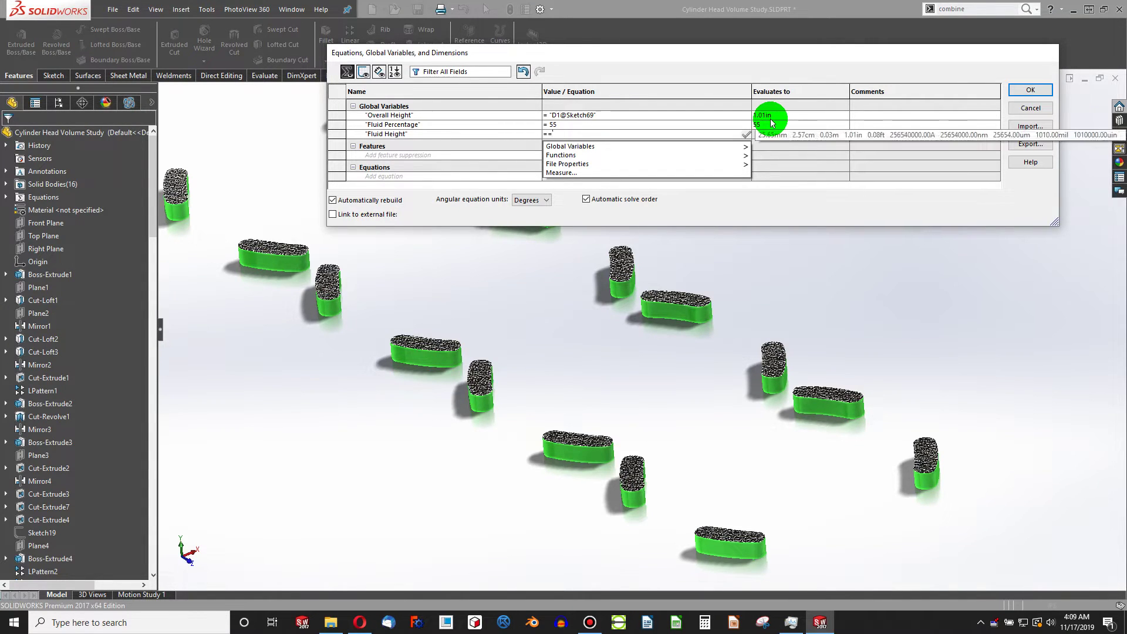
type("=")
key("BackSpace")
type("\"Ov")
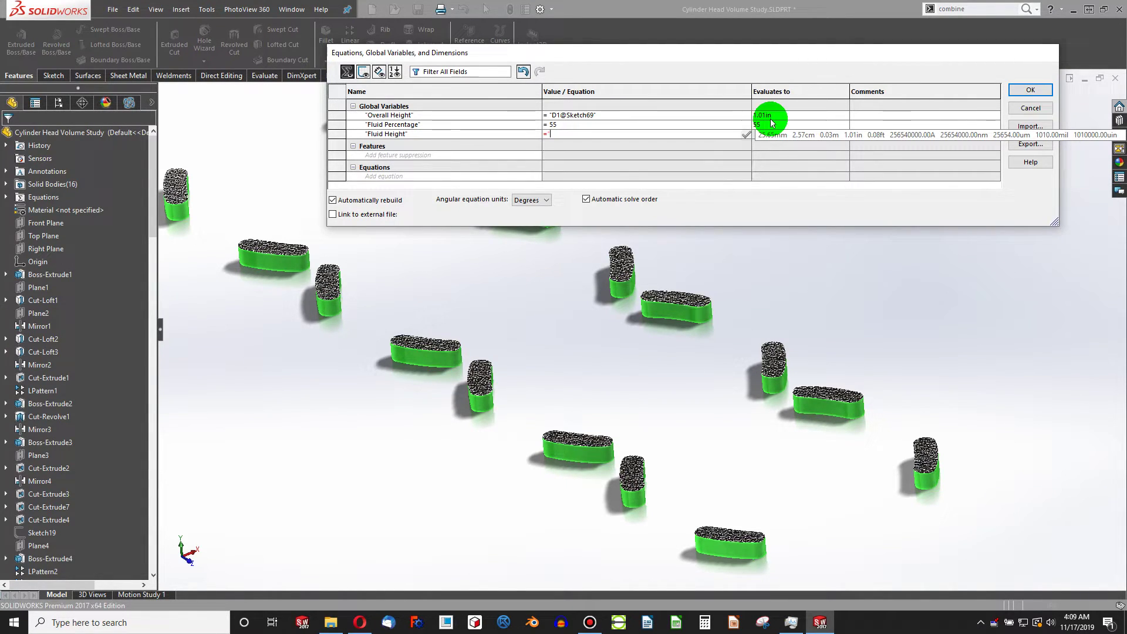
type("erall Height\"")
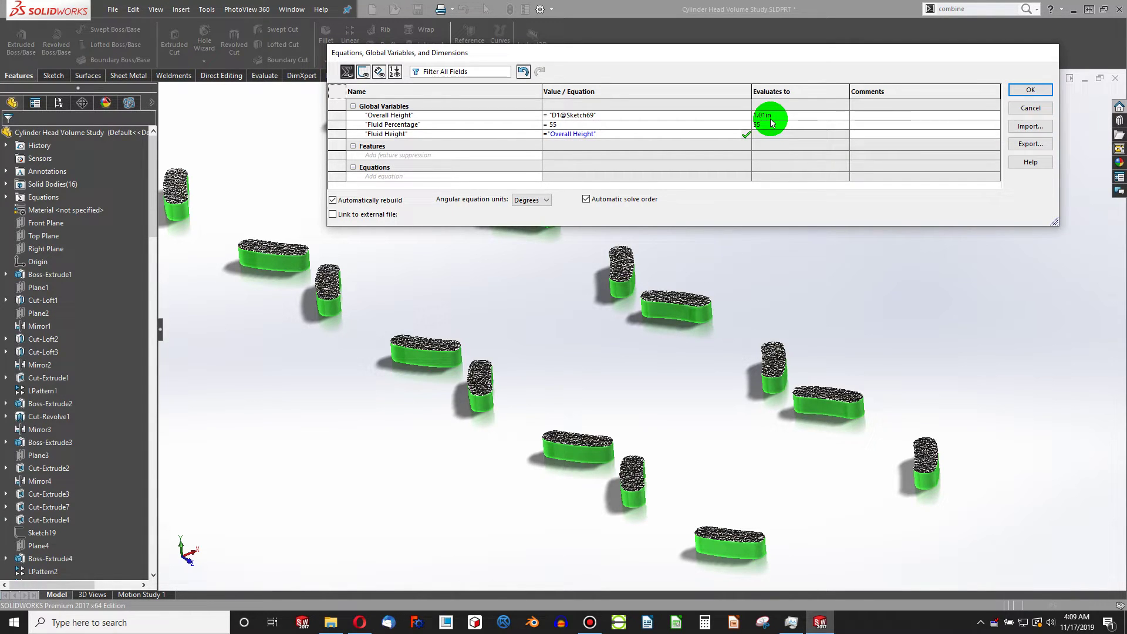
type("*")
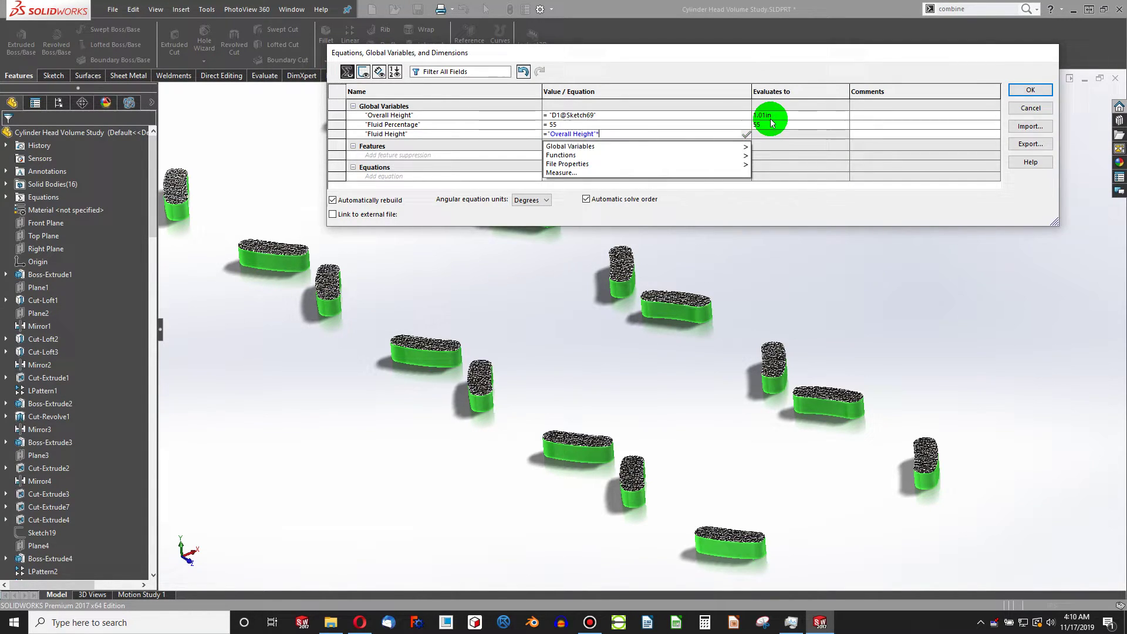
type("(")
type("(")
type("\"F")
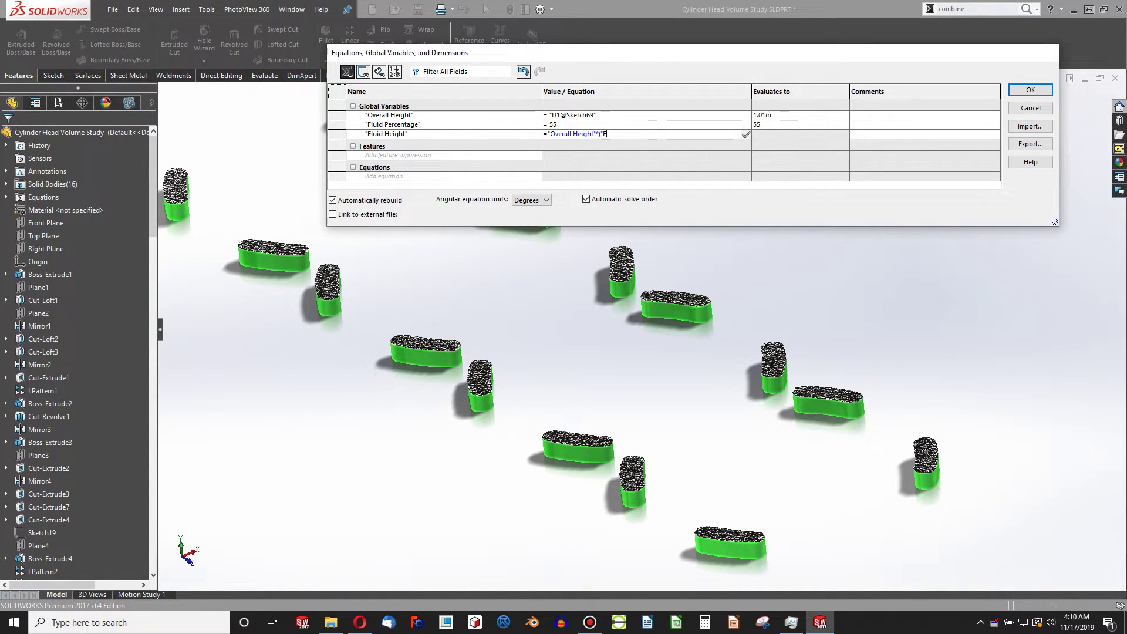
type("luid Pe")
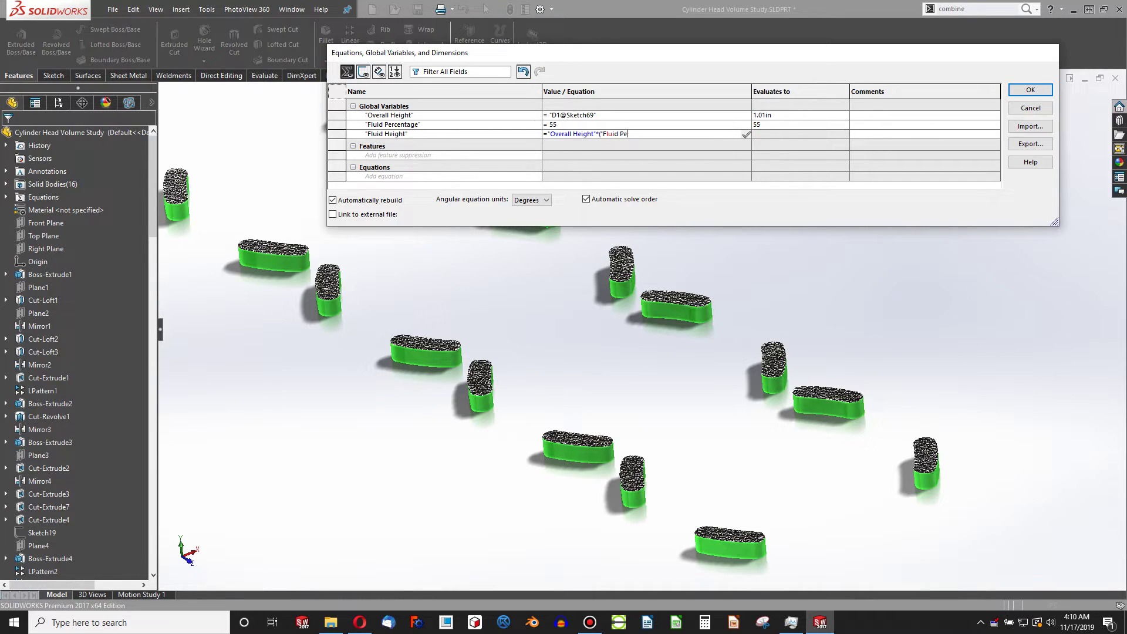
type("rcen")
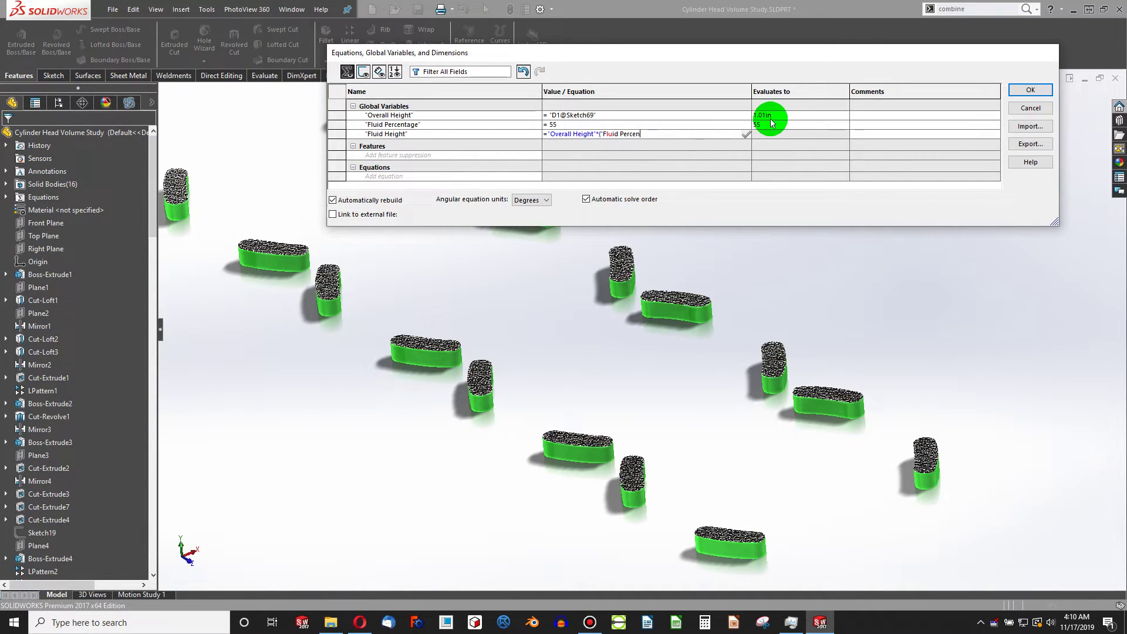
type("tage\"/100")
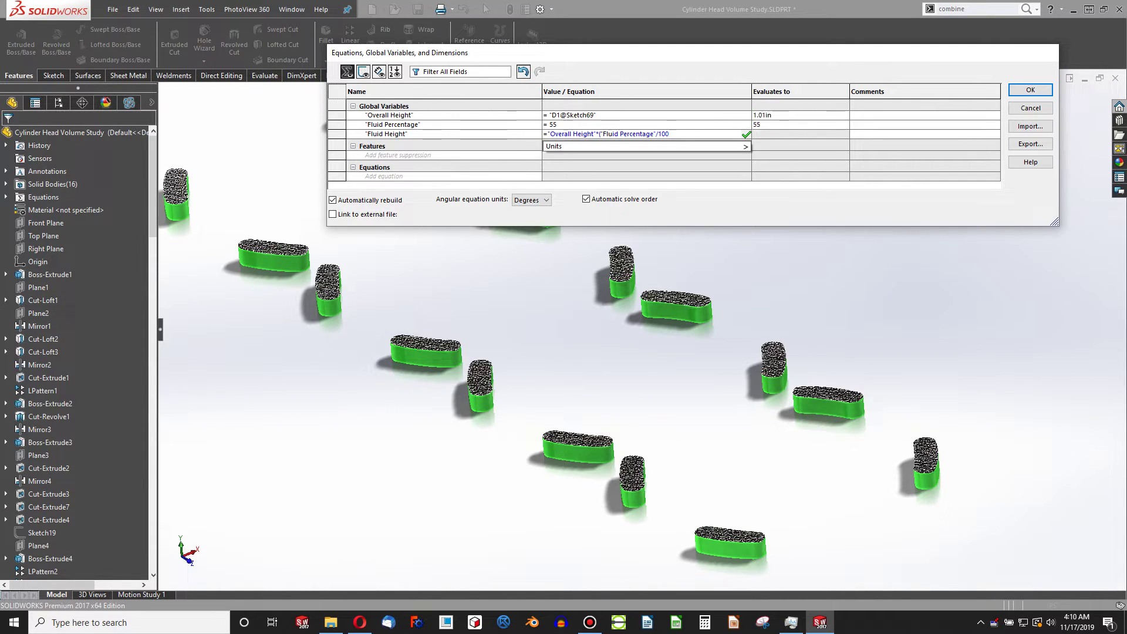
type(")")
key("Tab")
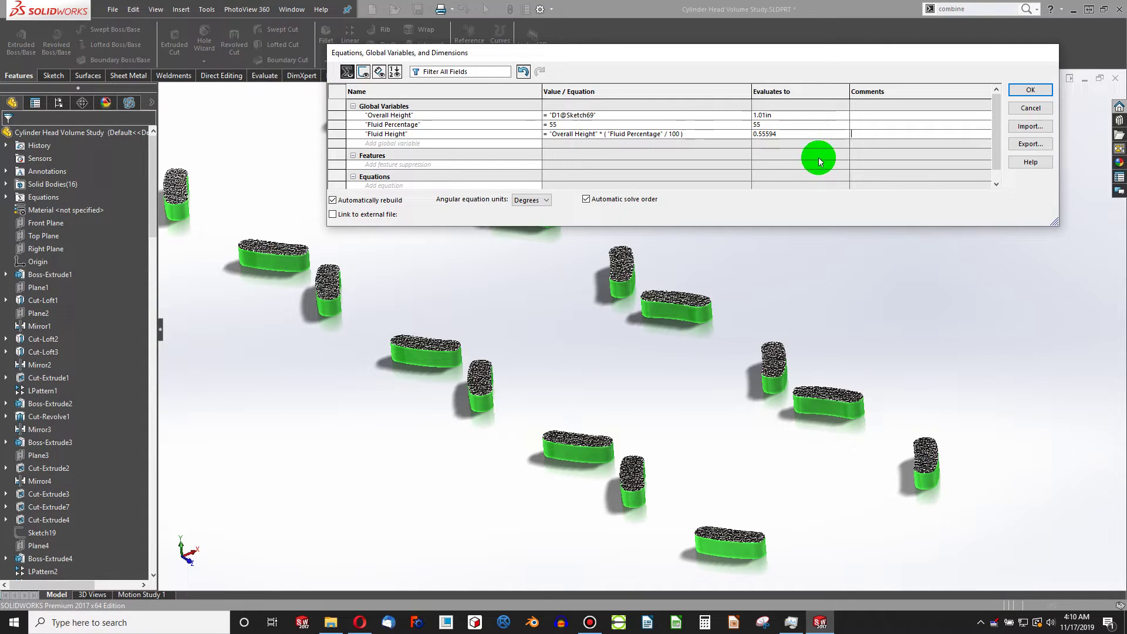
left_click(326, 306)
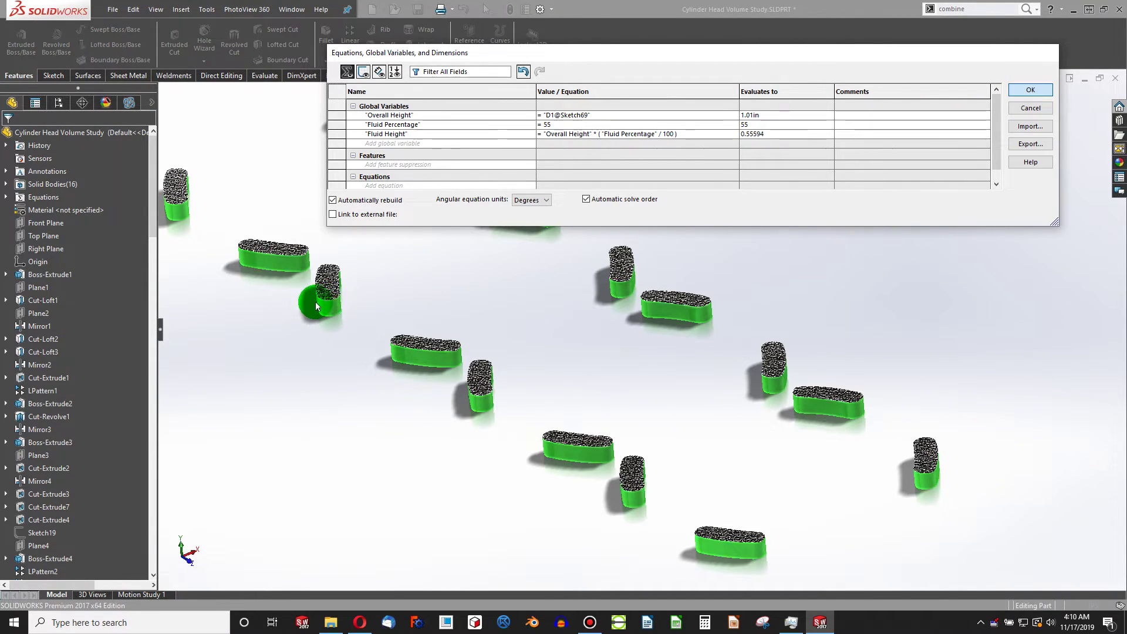
key("Return")
- Set Cut-Extrude22's offset distance to the Fluid Height global variable (0.55594) and rebuild the cut
scroll(23, 512, "down", 10)
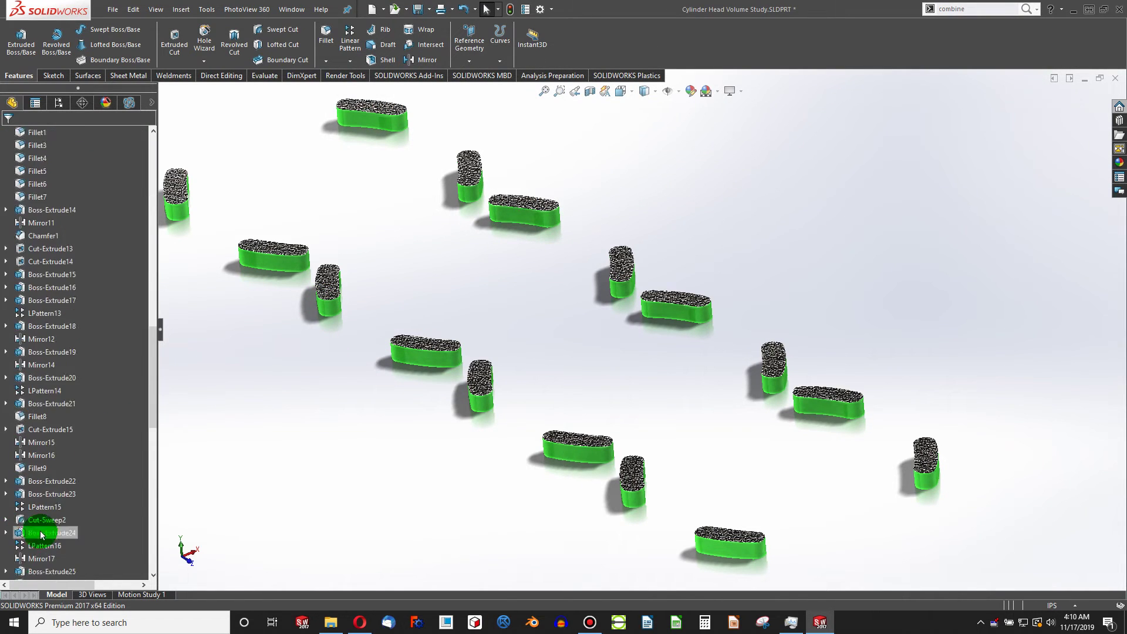
scroll(41, 534, "down", 15)
right_click(50, 572)
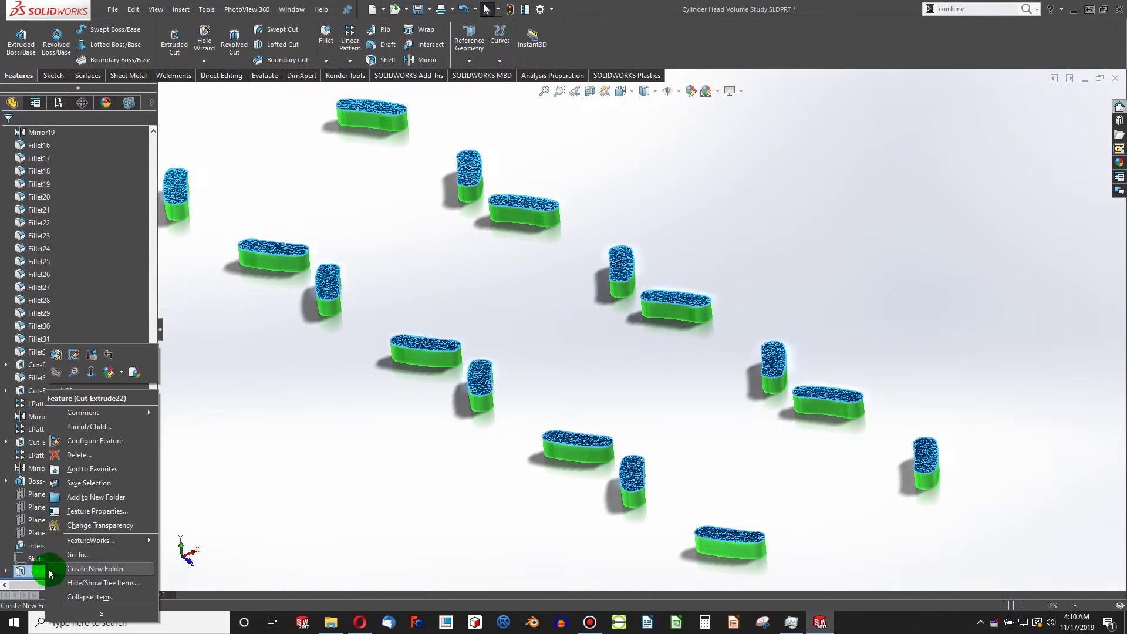
left_click(73, 354)
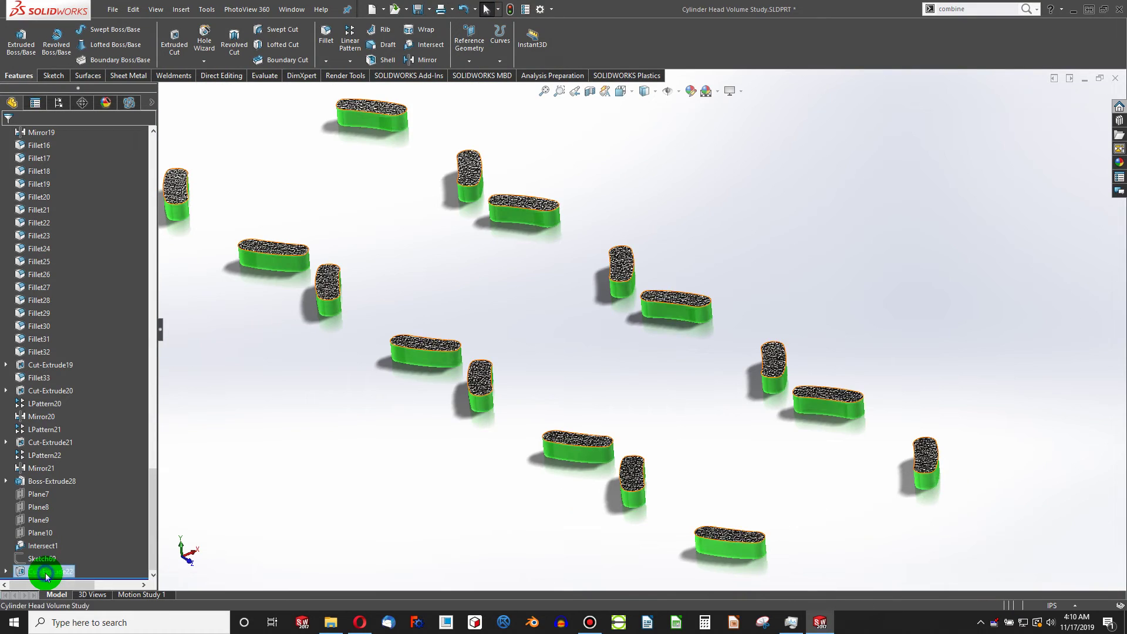
right_click(47, 571)
left_click(62, 356)
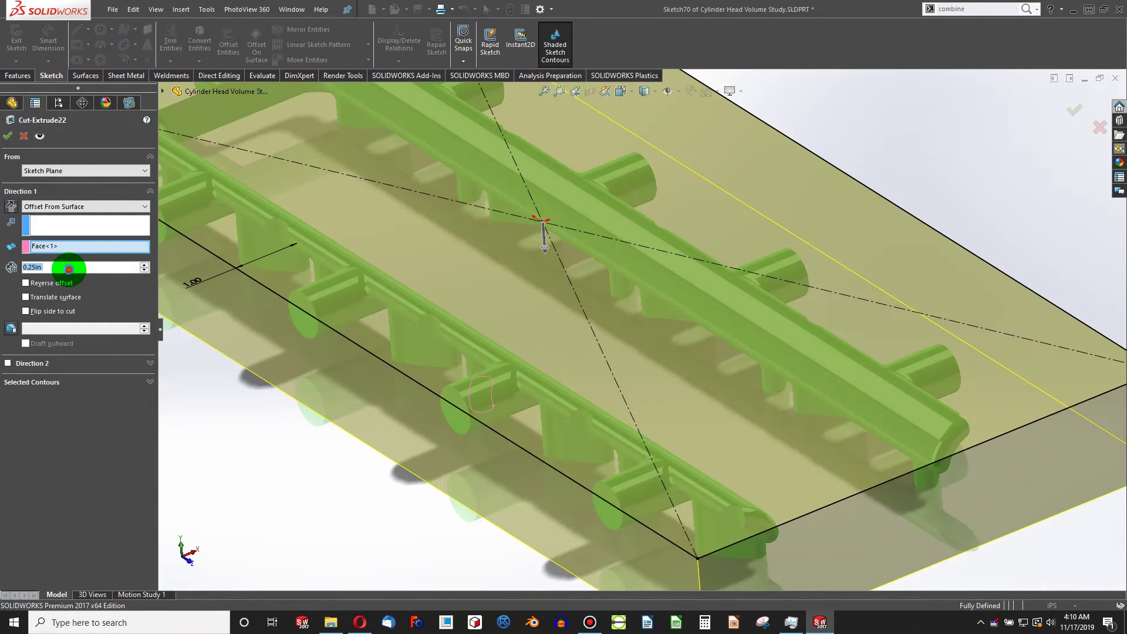
type("=")
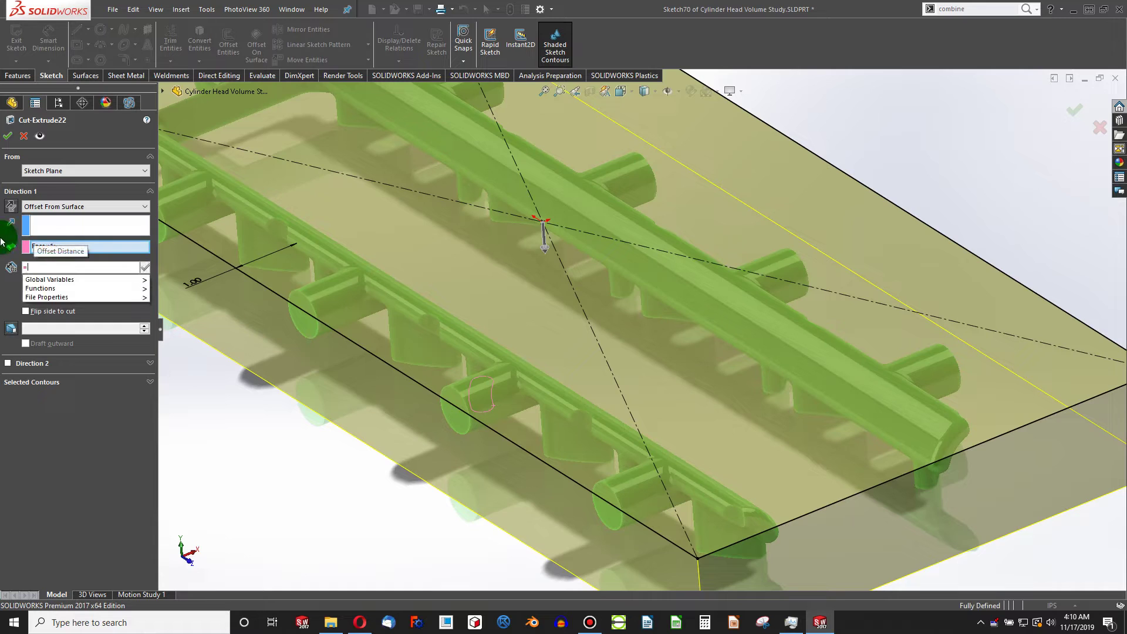
key("Down")
key("Right")
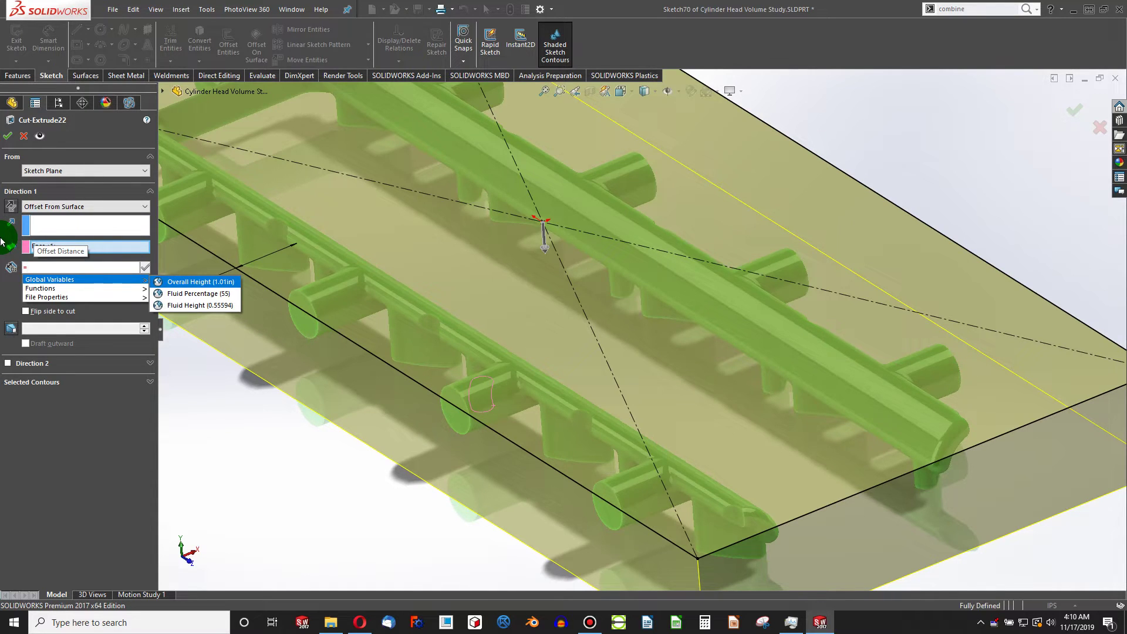
key("Down")
key("Down")
key("Return")
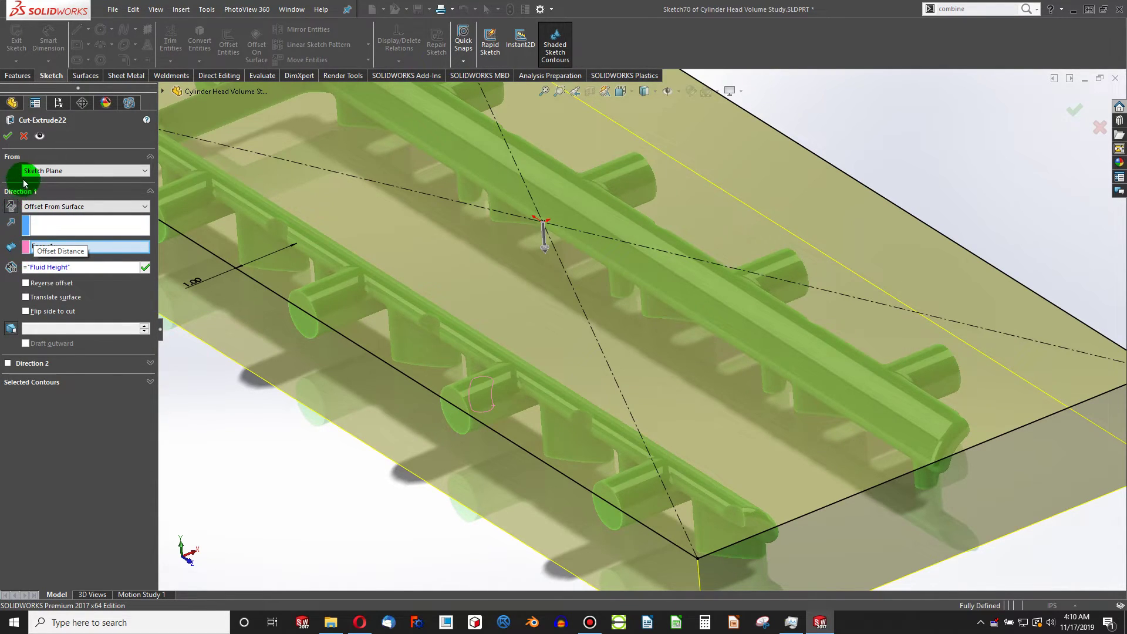
left_click(8, 136)
- Change Fluid Percentage from 55 to 90 in Equations, raising Fluid Height to 0.90972, and orbit to inspect
scroll(488, 338, "up", 6)
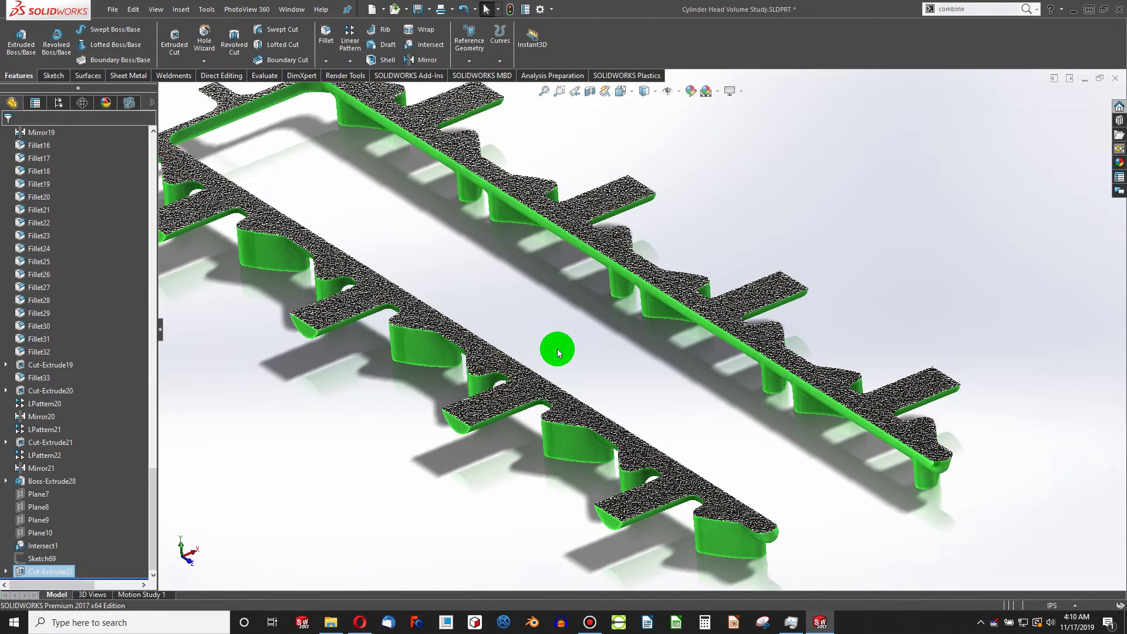
scroll(476, 246, "down", 2)
scroll(71, 218, "up", 15)
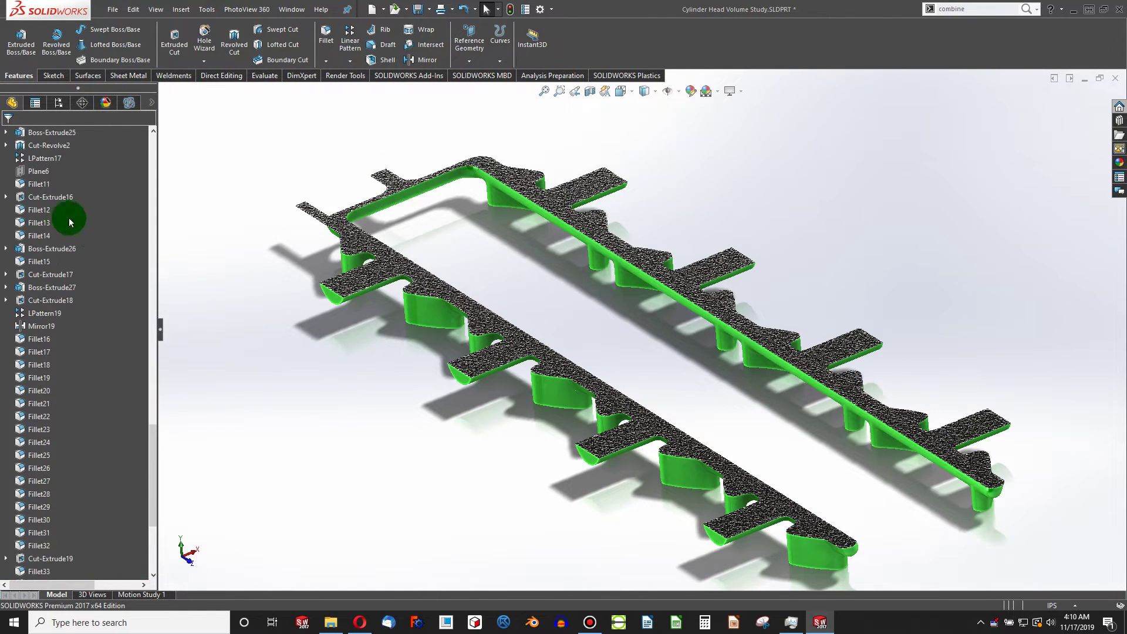
left_click_drag(154, 354, 142, 141)
double_click(47, 184)
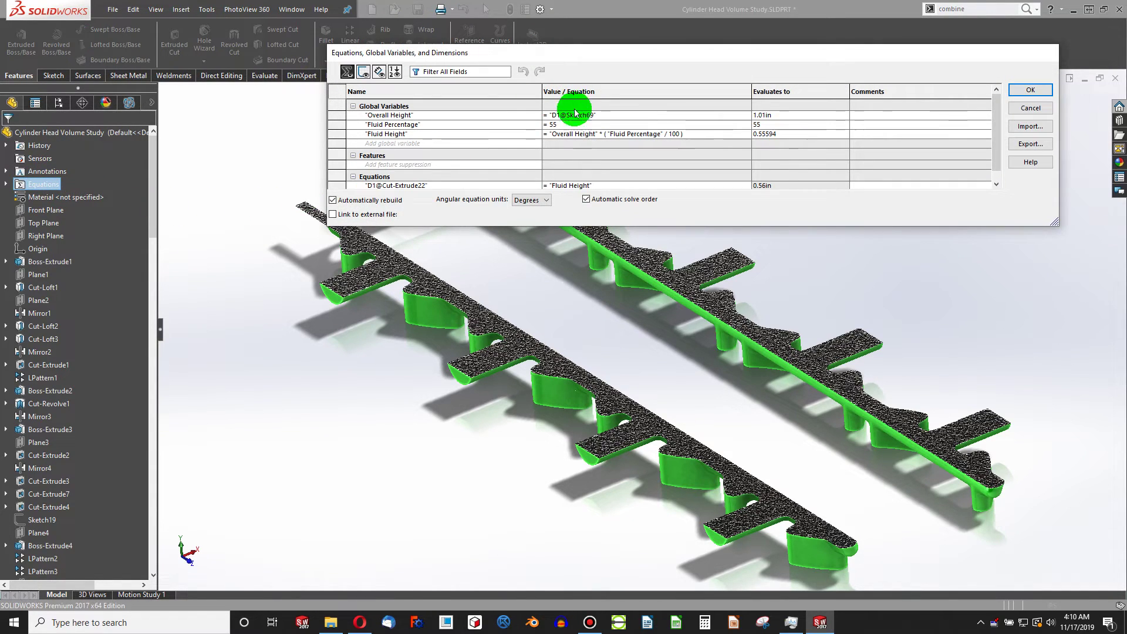
left_click(584, 123)
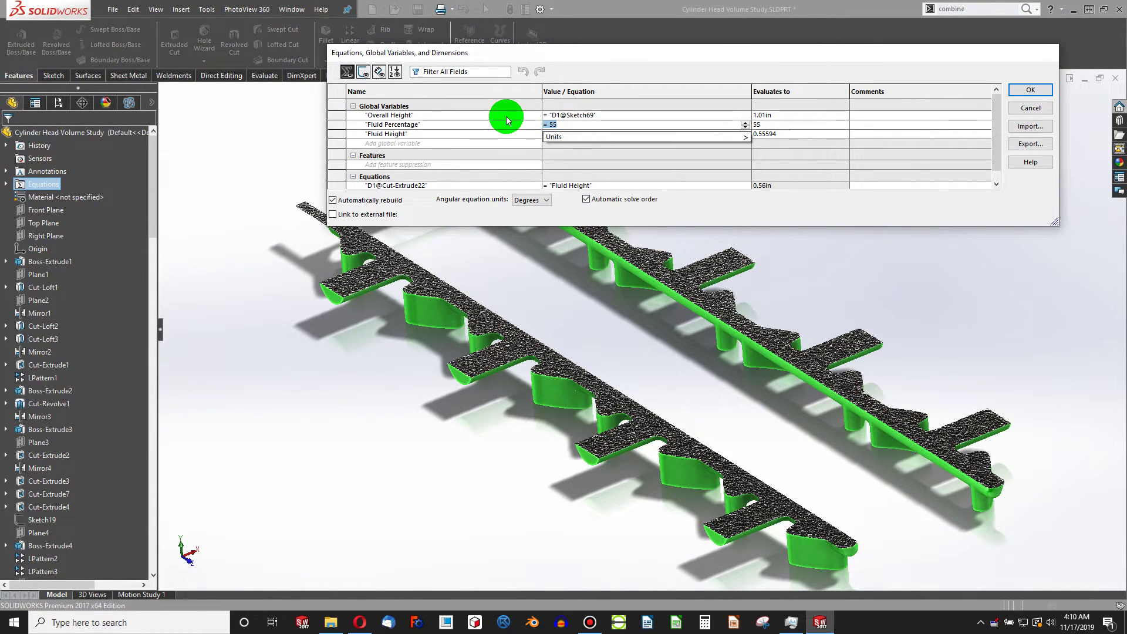
type("90")
key("Return")
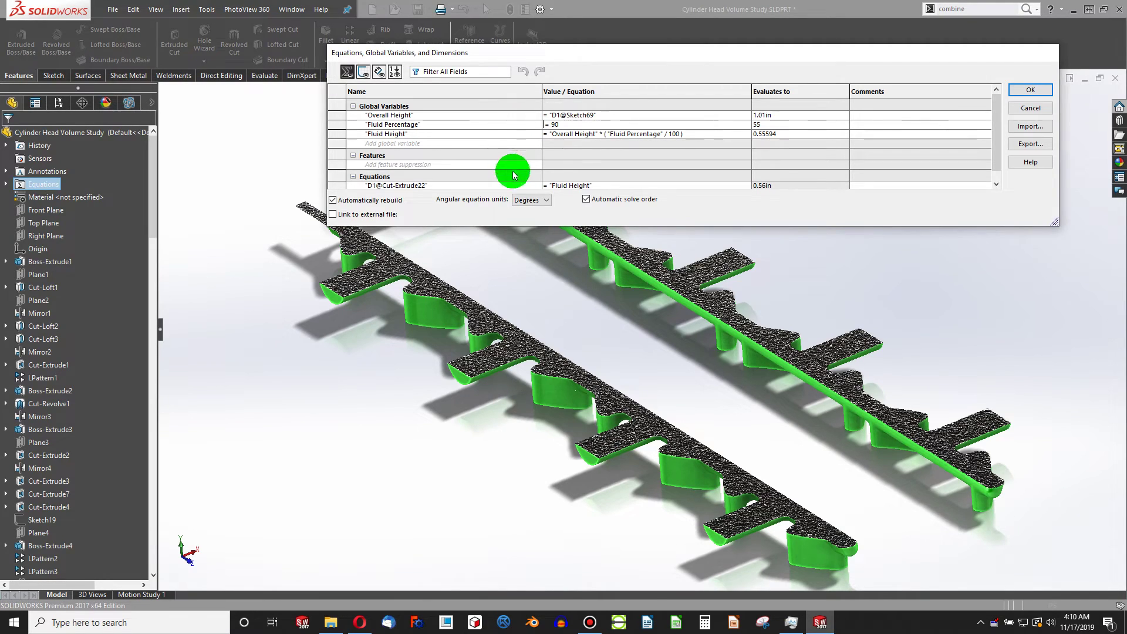
left_click(1022, 89)
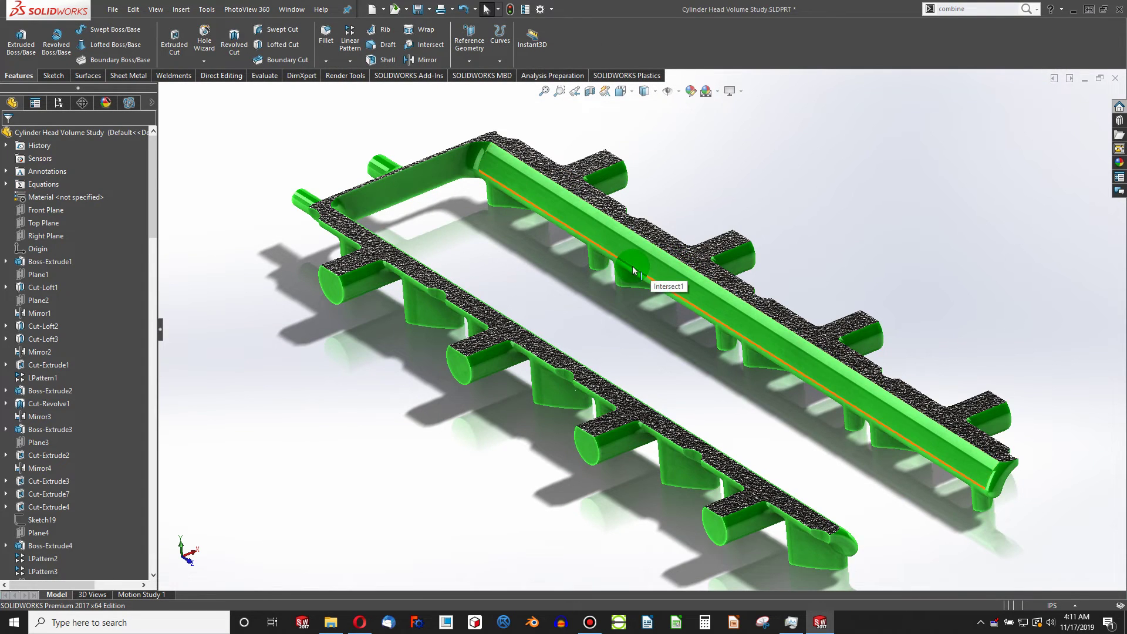
middle_click_drag(664, 284, 631, 242)
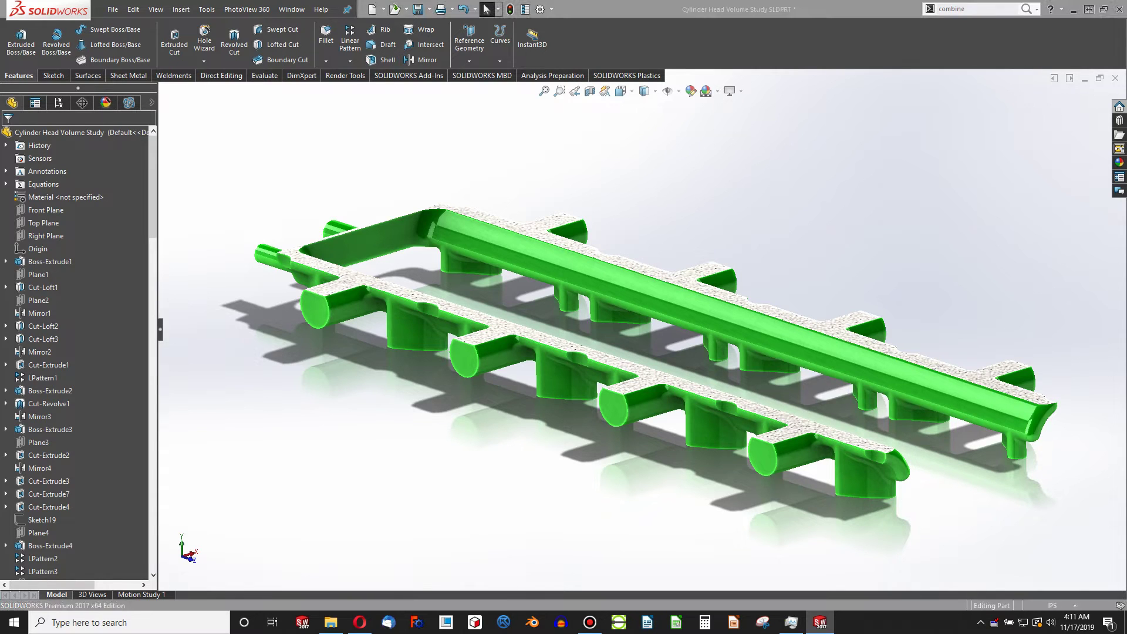
- Close the Drawing Example drawing, now showing Volume 11.74, and choose to save all modified documents
key("ctrl+Tab")
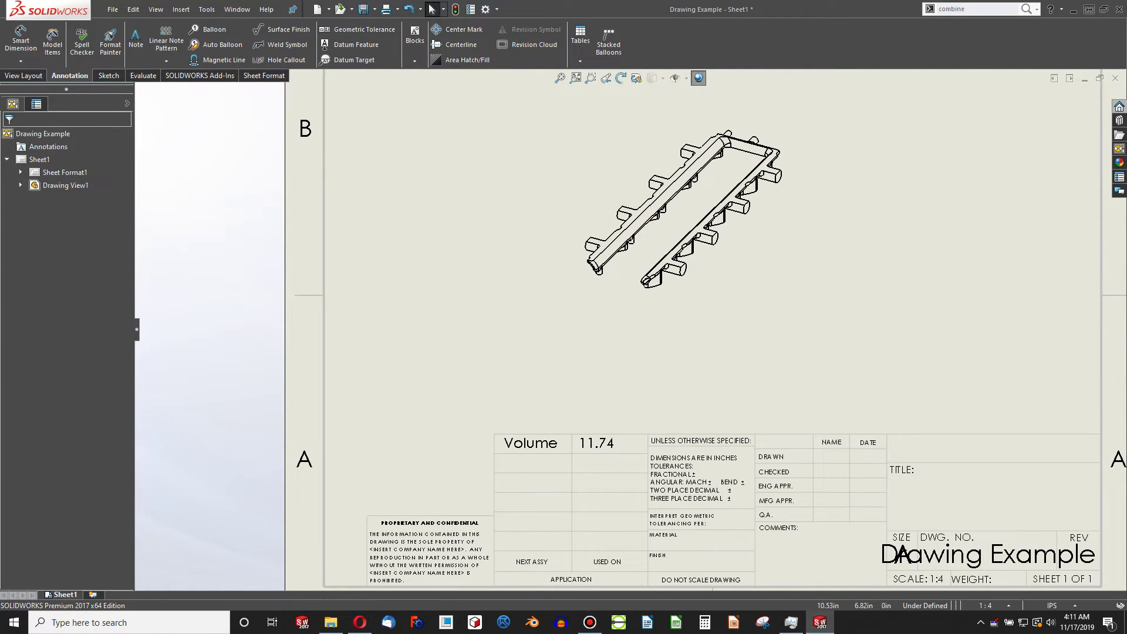
left_click(1115, 78)
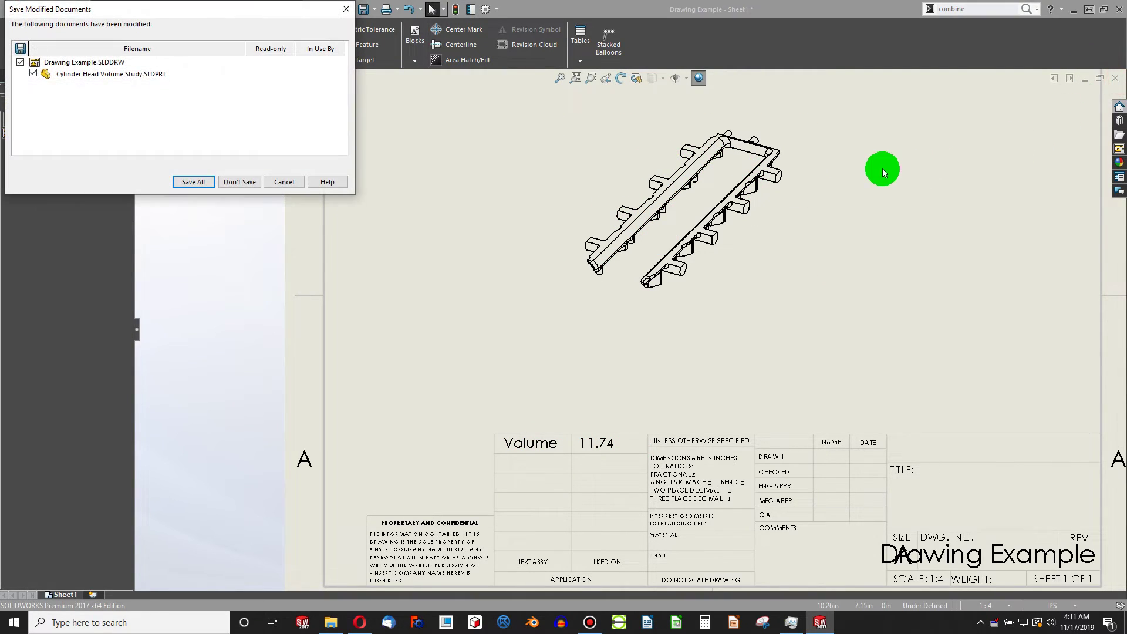
left_click(193, 181)
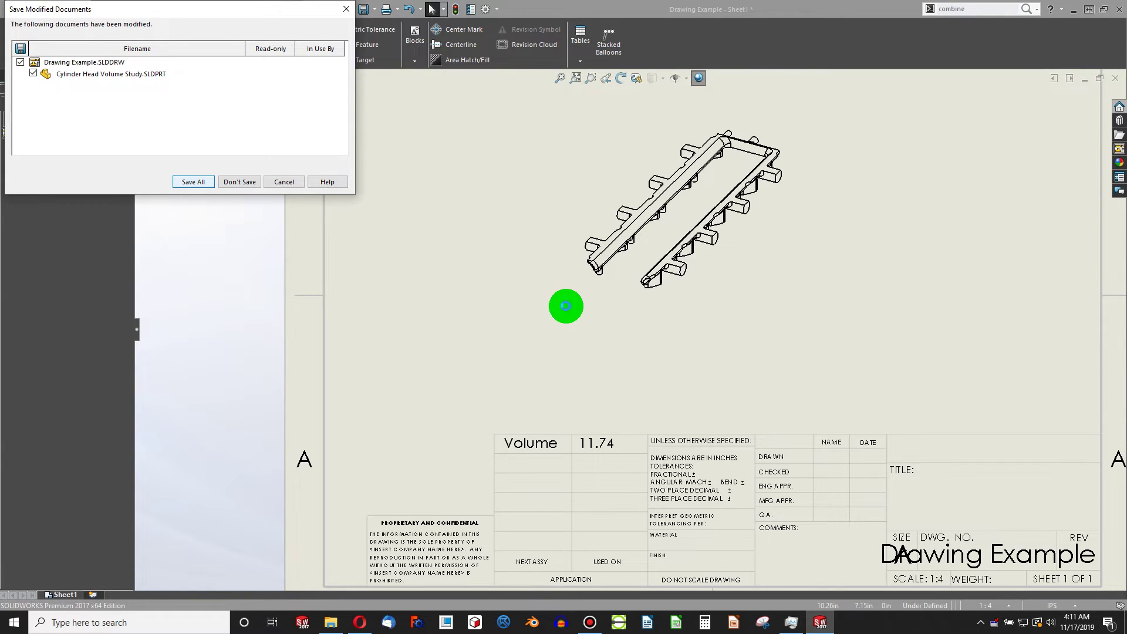